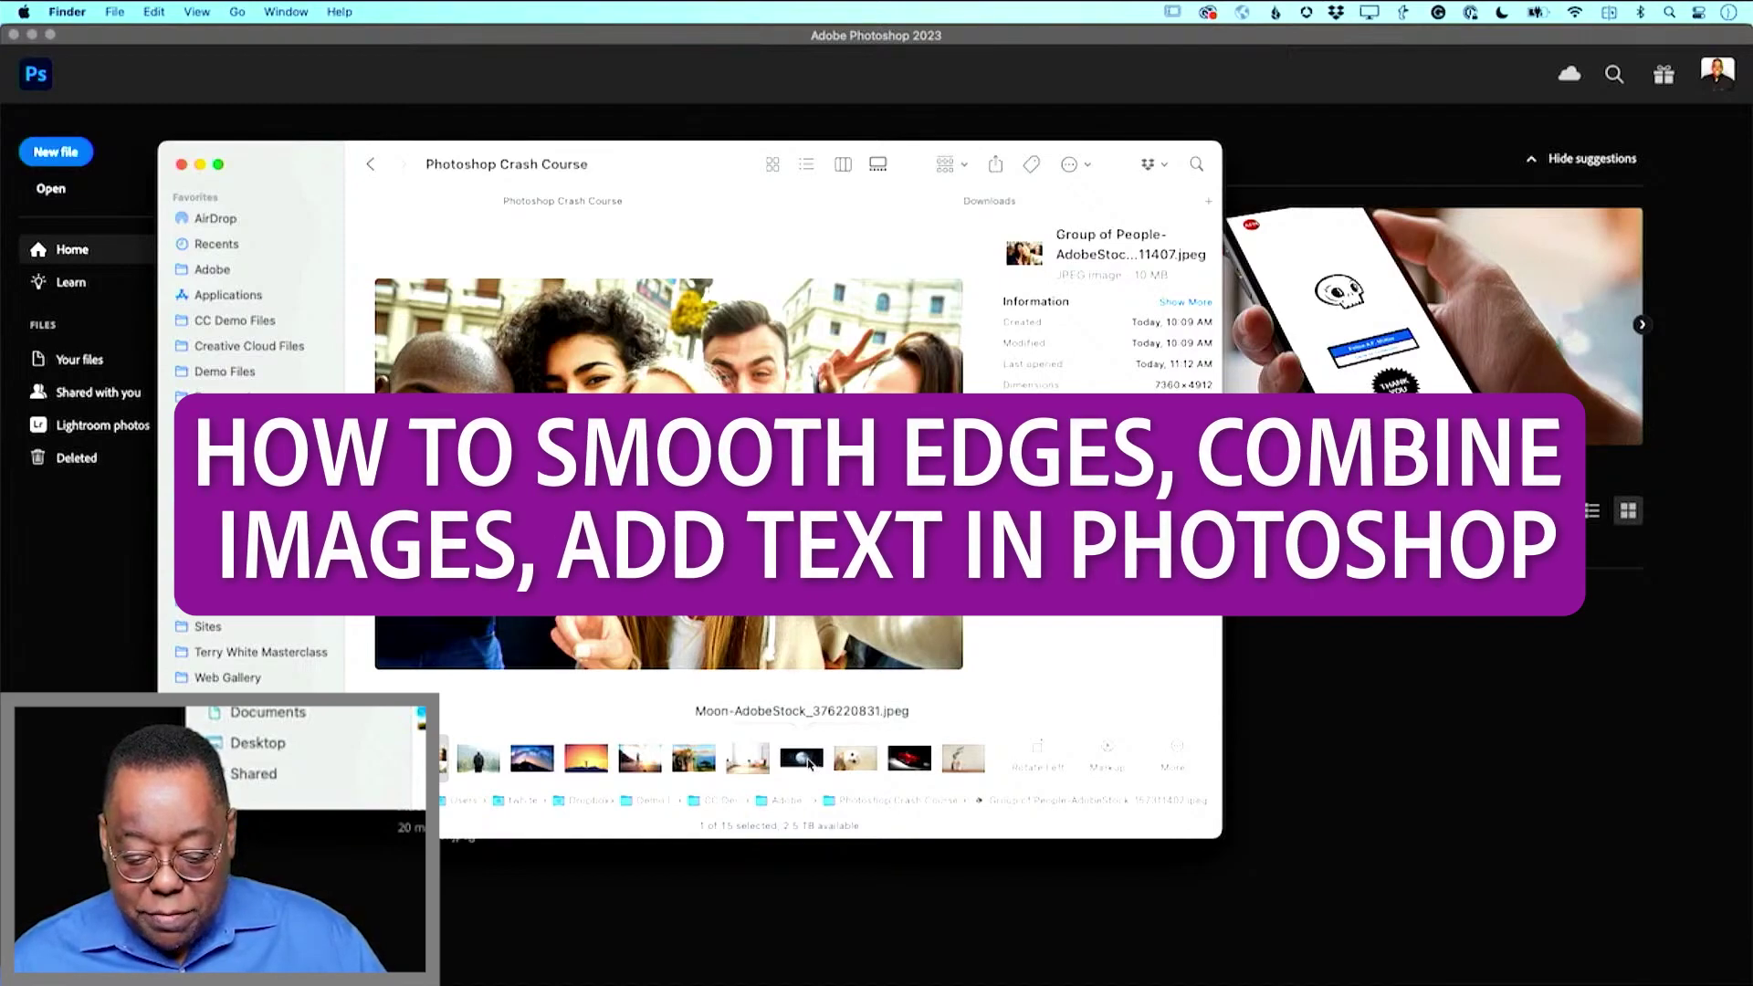
Open Moon-AdobeStock_376220831.jpeg in Photoshop
left_click(808, 762)
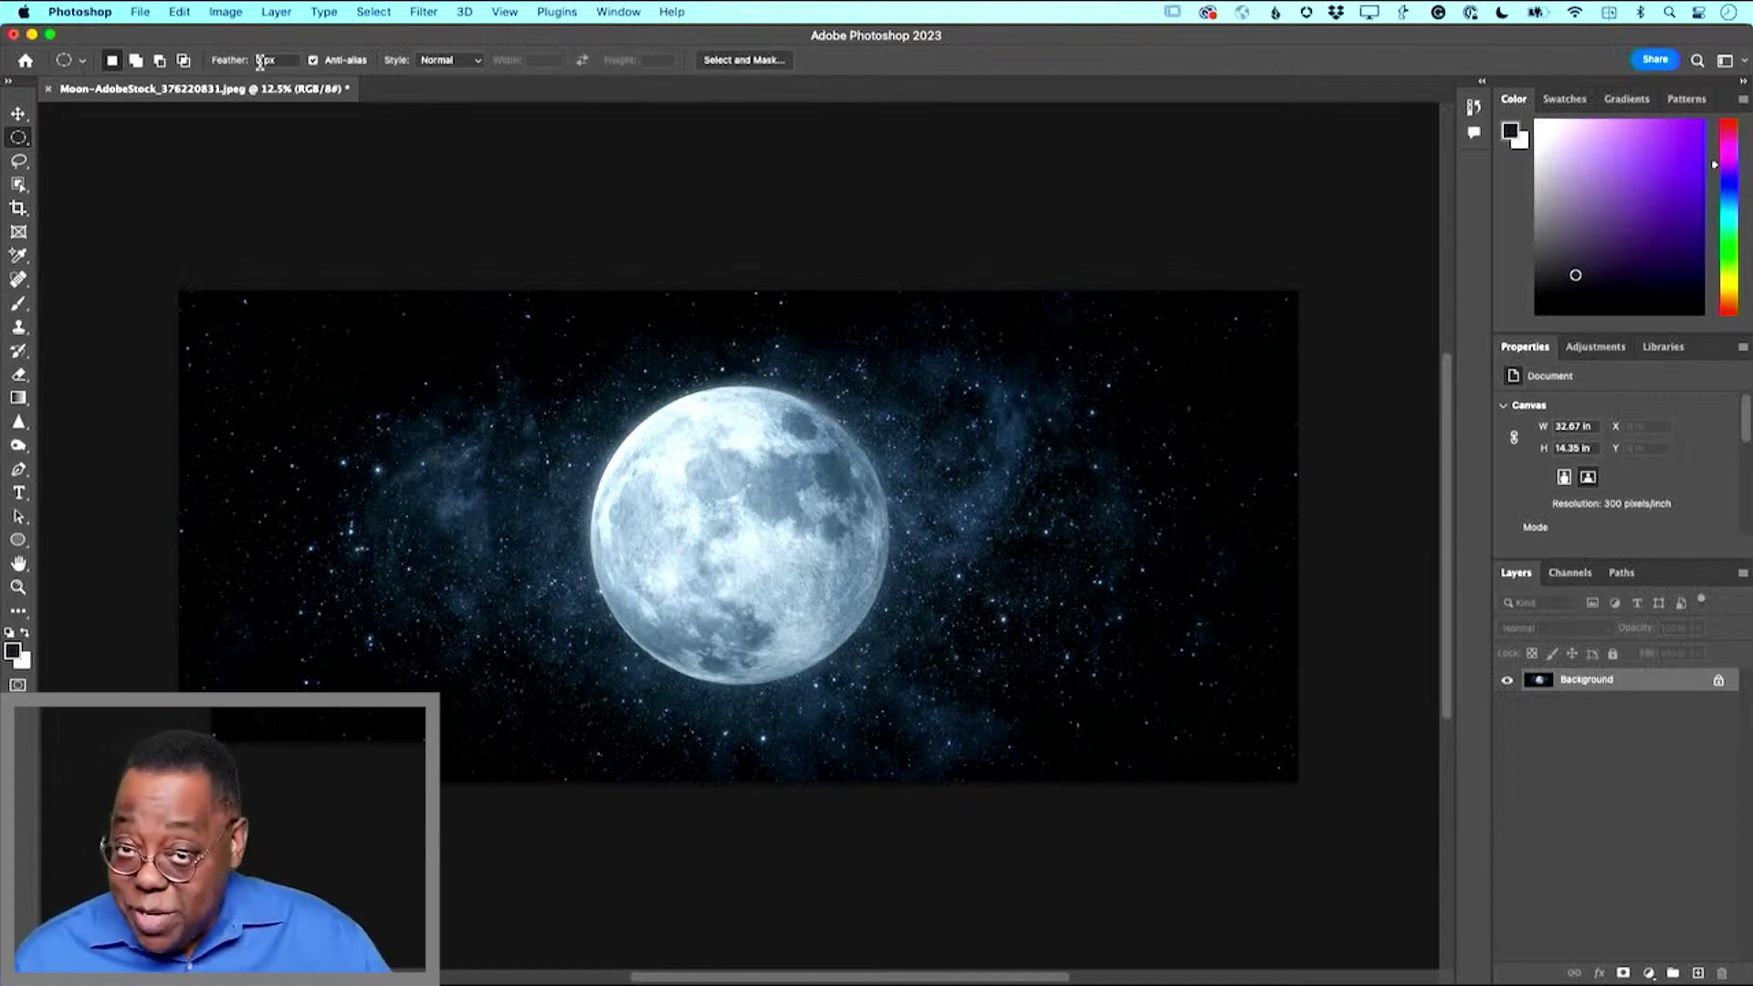
With a 15 px feather, select an oval around the moon and lift its midtones in Levels
double_click(262, 61)
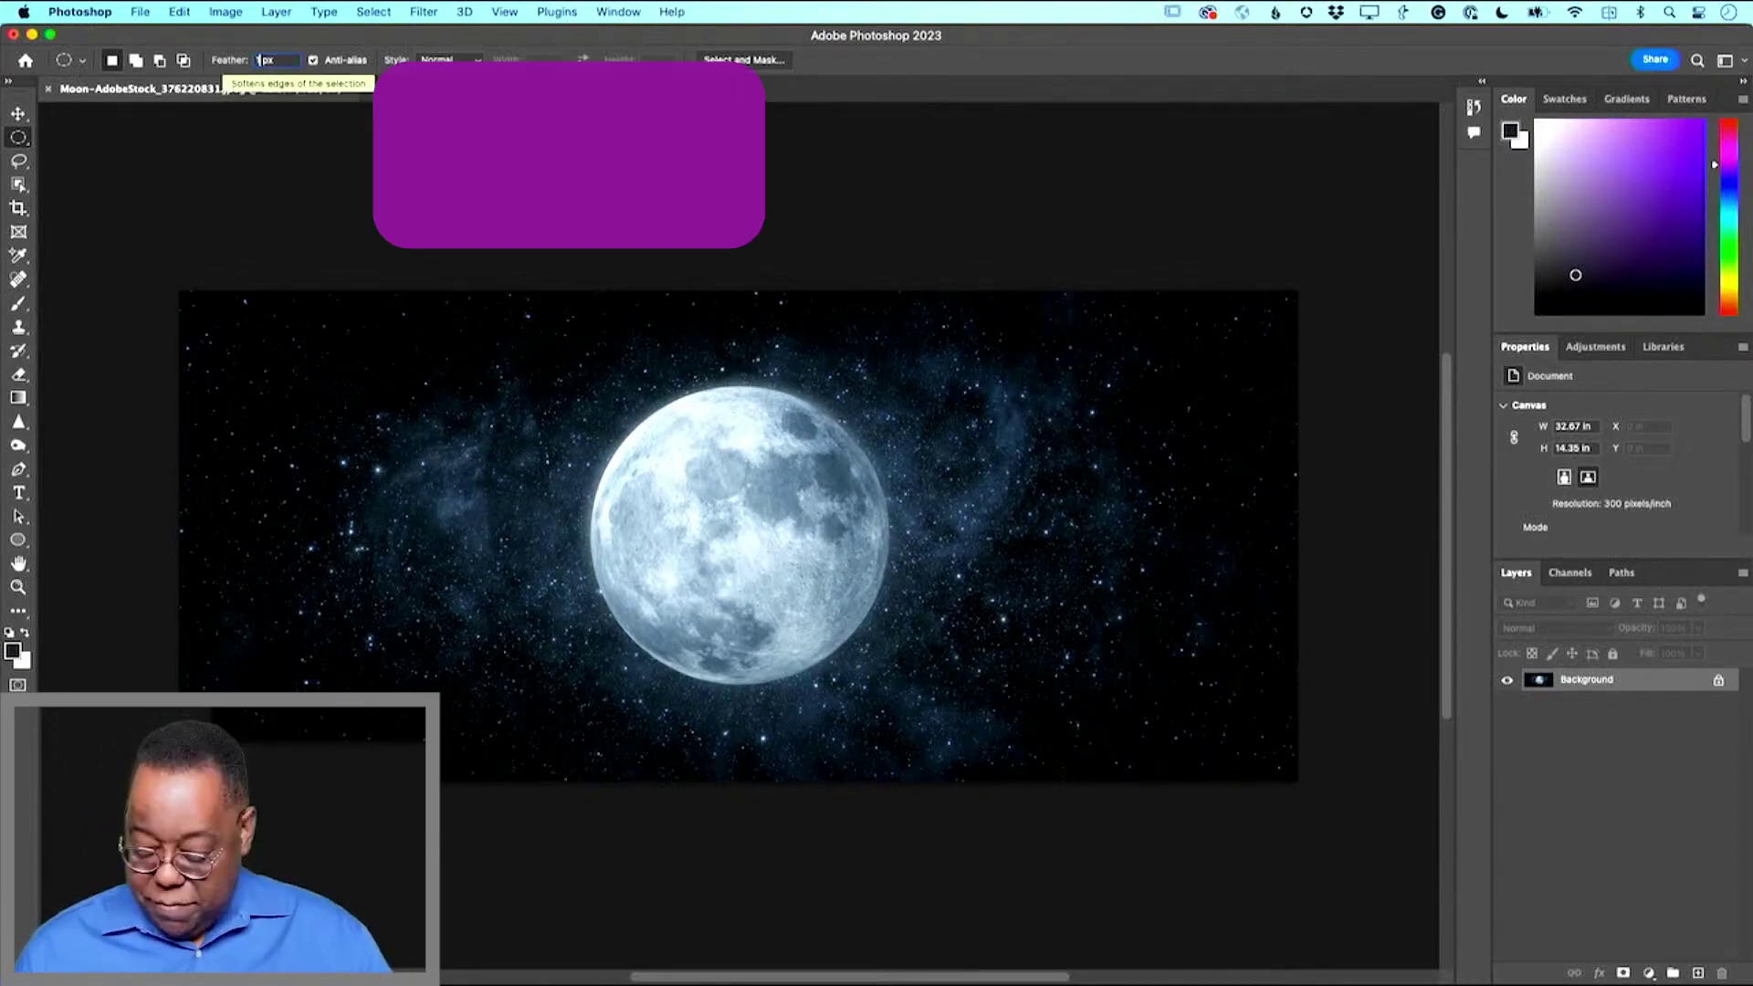
type("15")
left_click_drag(599, 632, 904, 369)
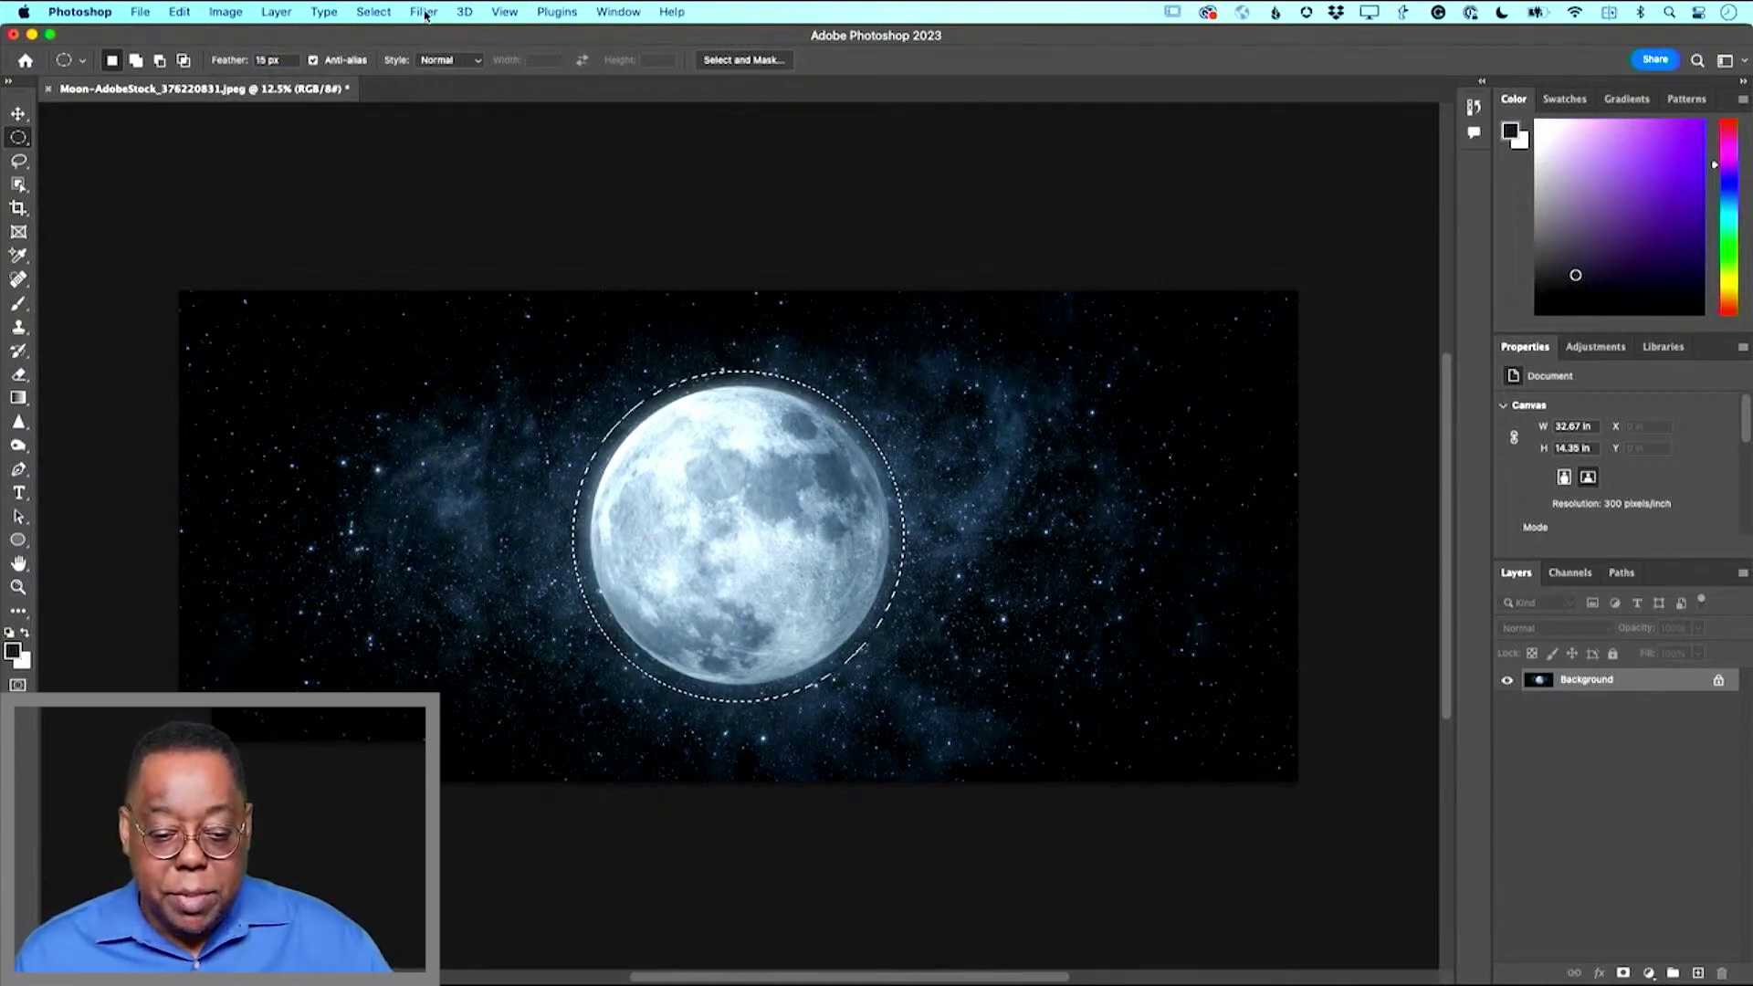
left_click(225, 11)
left_click(475, 76)
left_click_drag(1158, 425, 1104, 435)
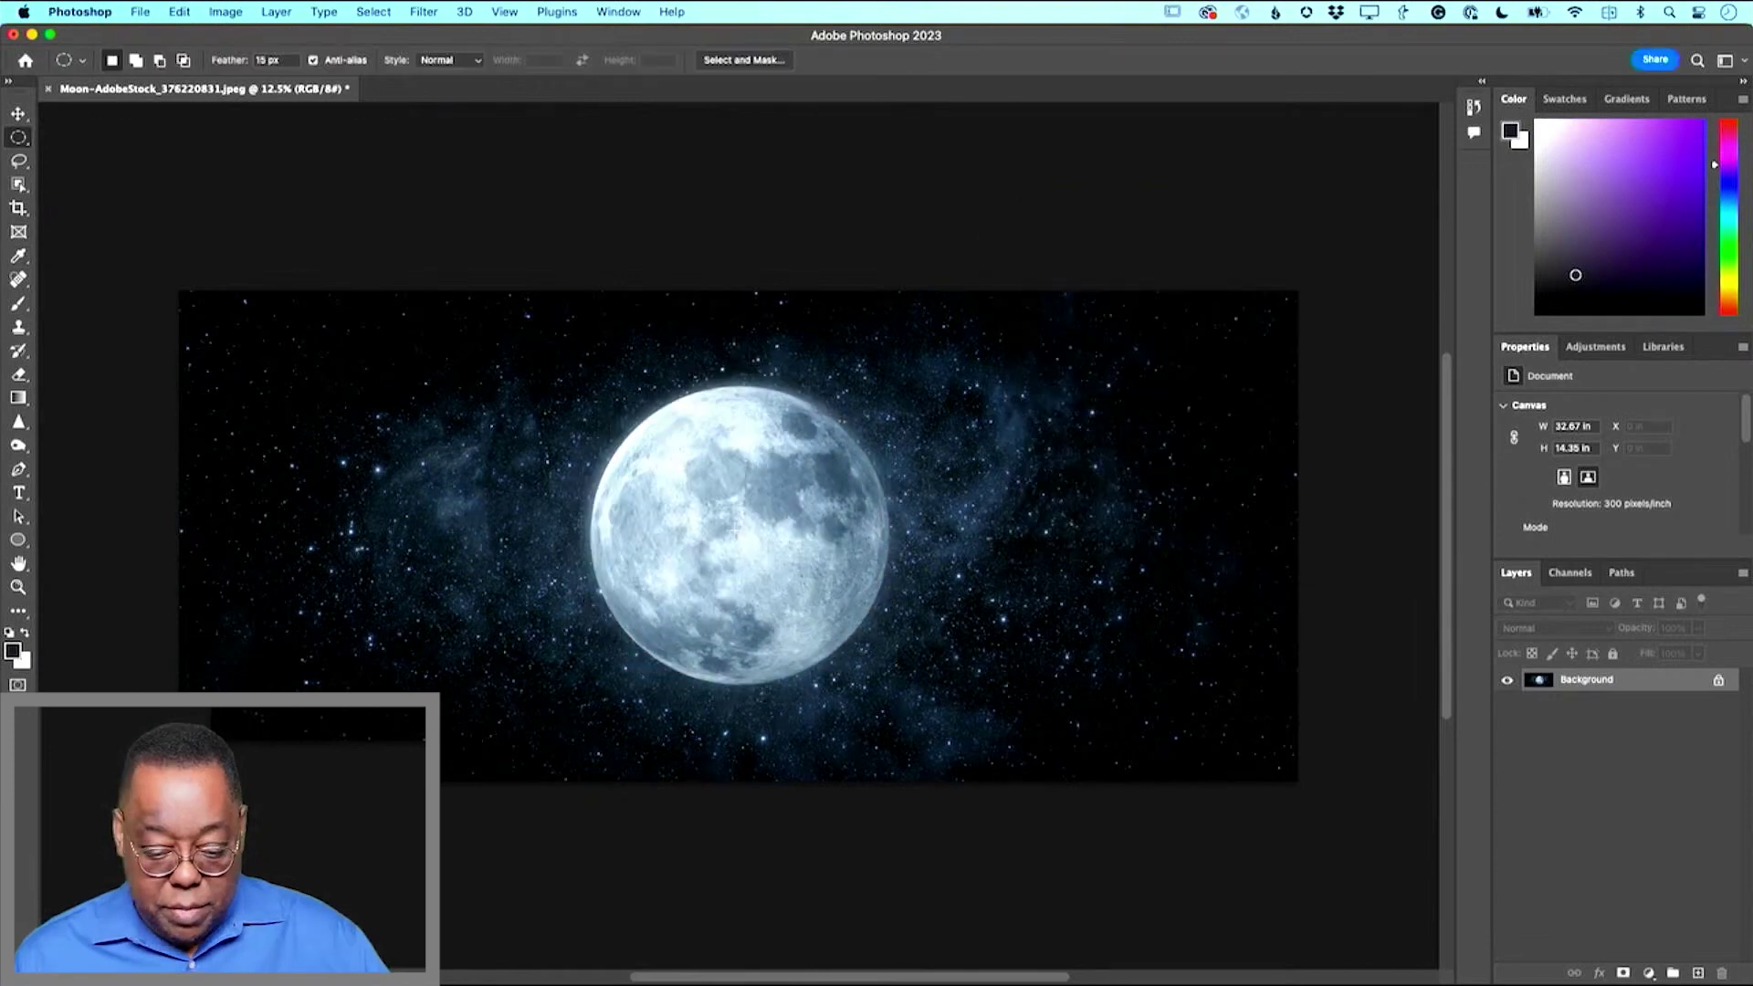
Redo it with a 50 px feather: select a wider circle around the moon and brighten its midtones with Levels
double_click(268, 59)
type("50")
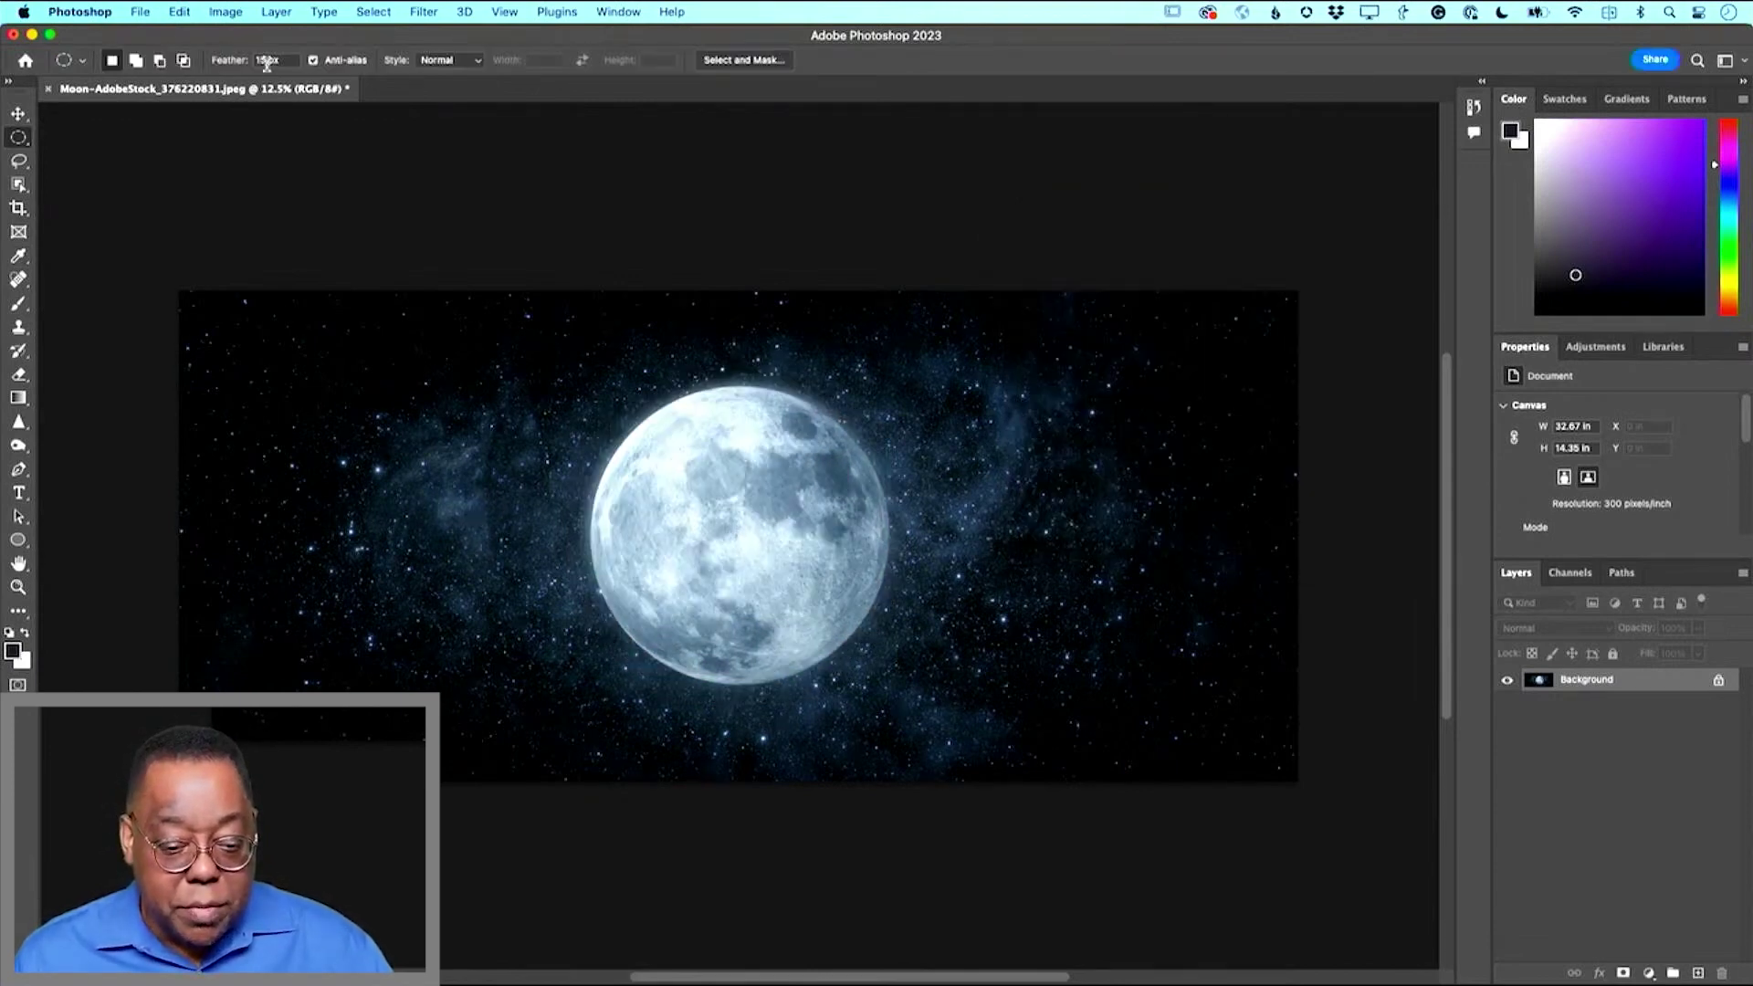
left_click_drag(736, 538, 944, 372)
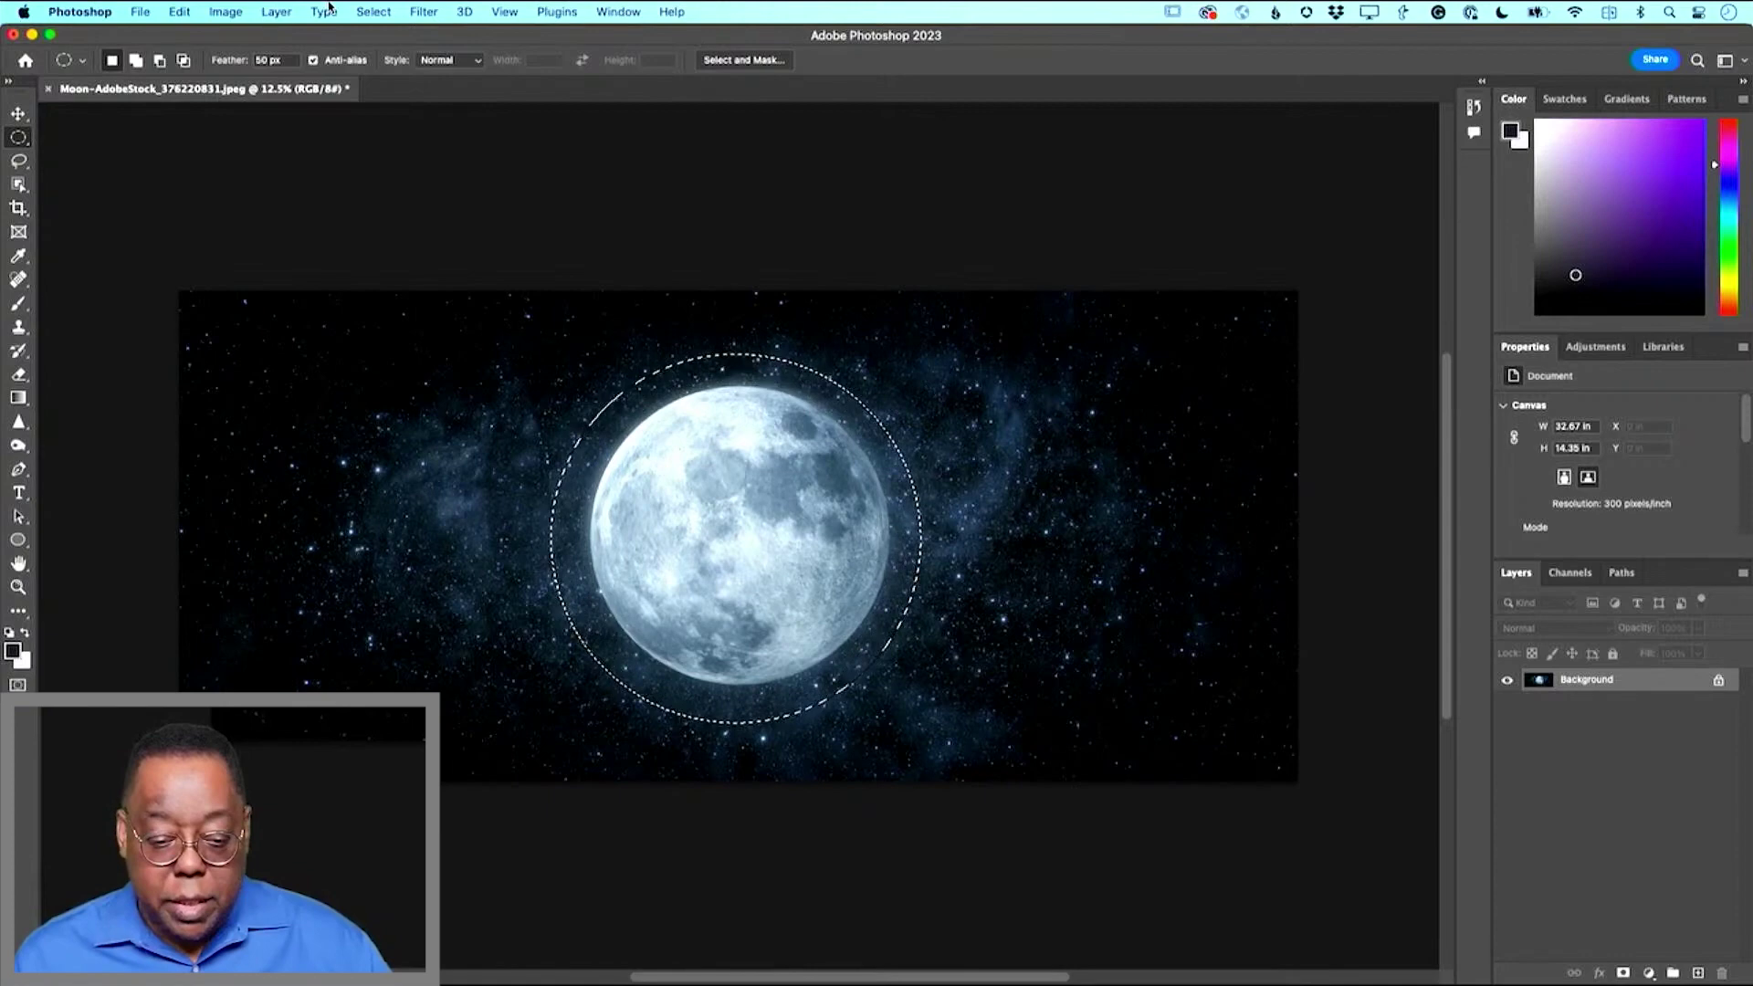
key("ctrl+l")
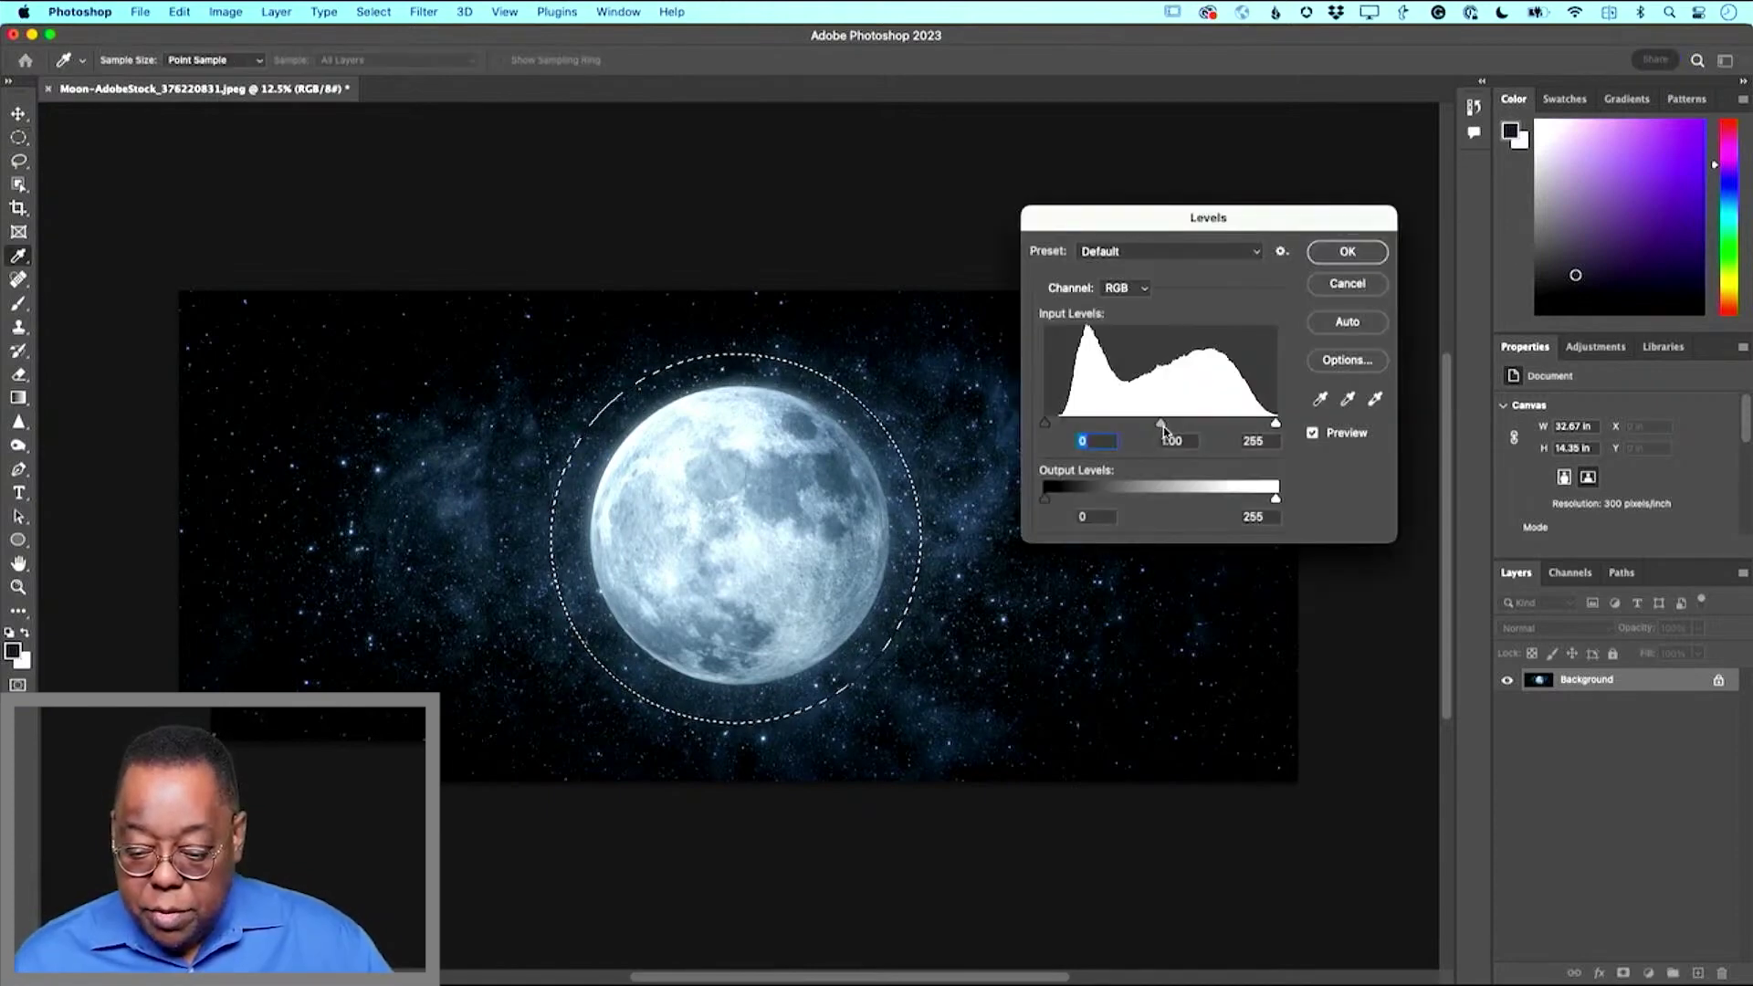
mouse_move(1160, 424)
left_mouse_down()
mouse_move(1119, 435)
mouse_move(1171, 433)
mouse_move(1138, 431)
left_mouse_up()
key("Return")
key("z")
left_click_drag(638, 525, 672, 522)
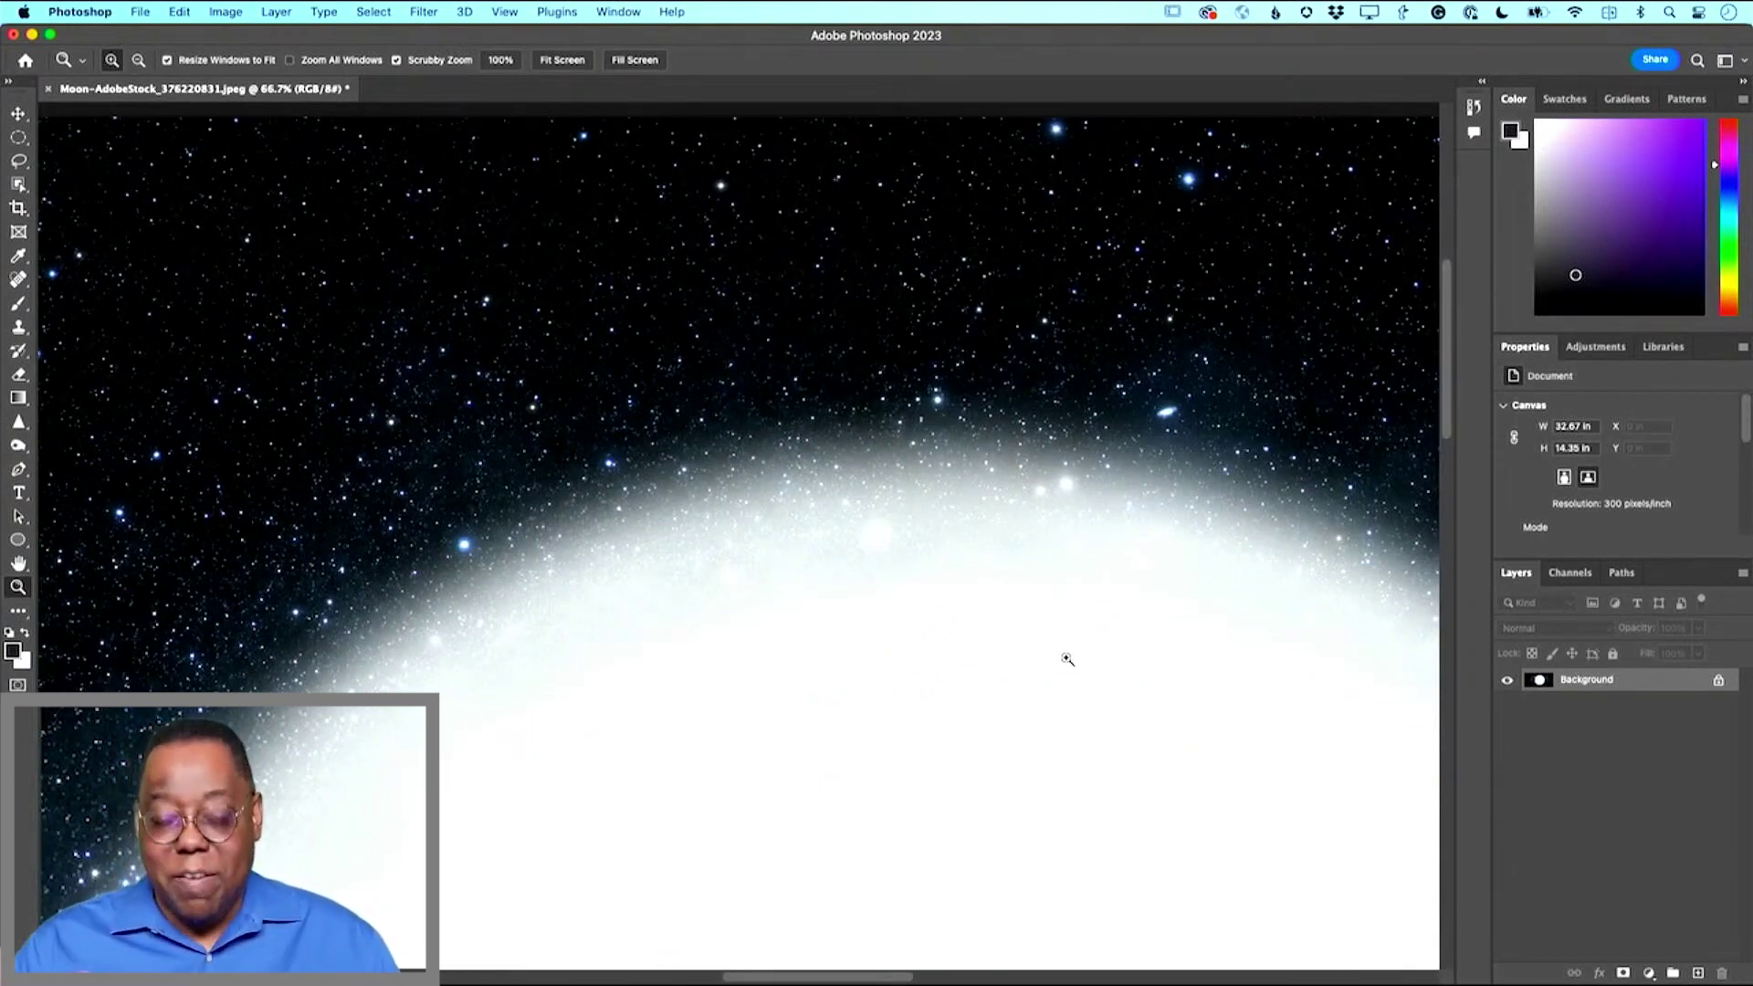
key("super+0")
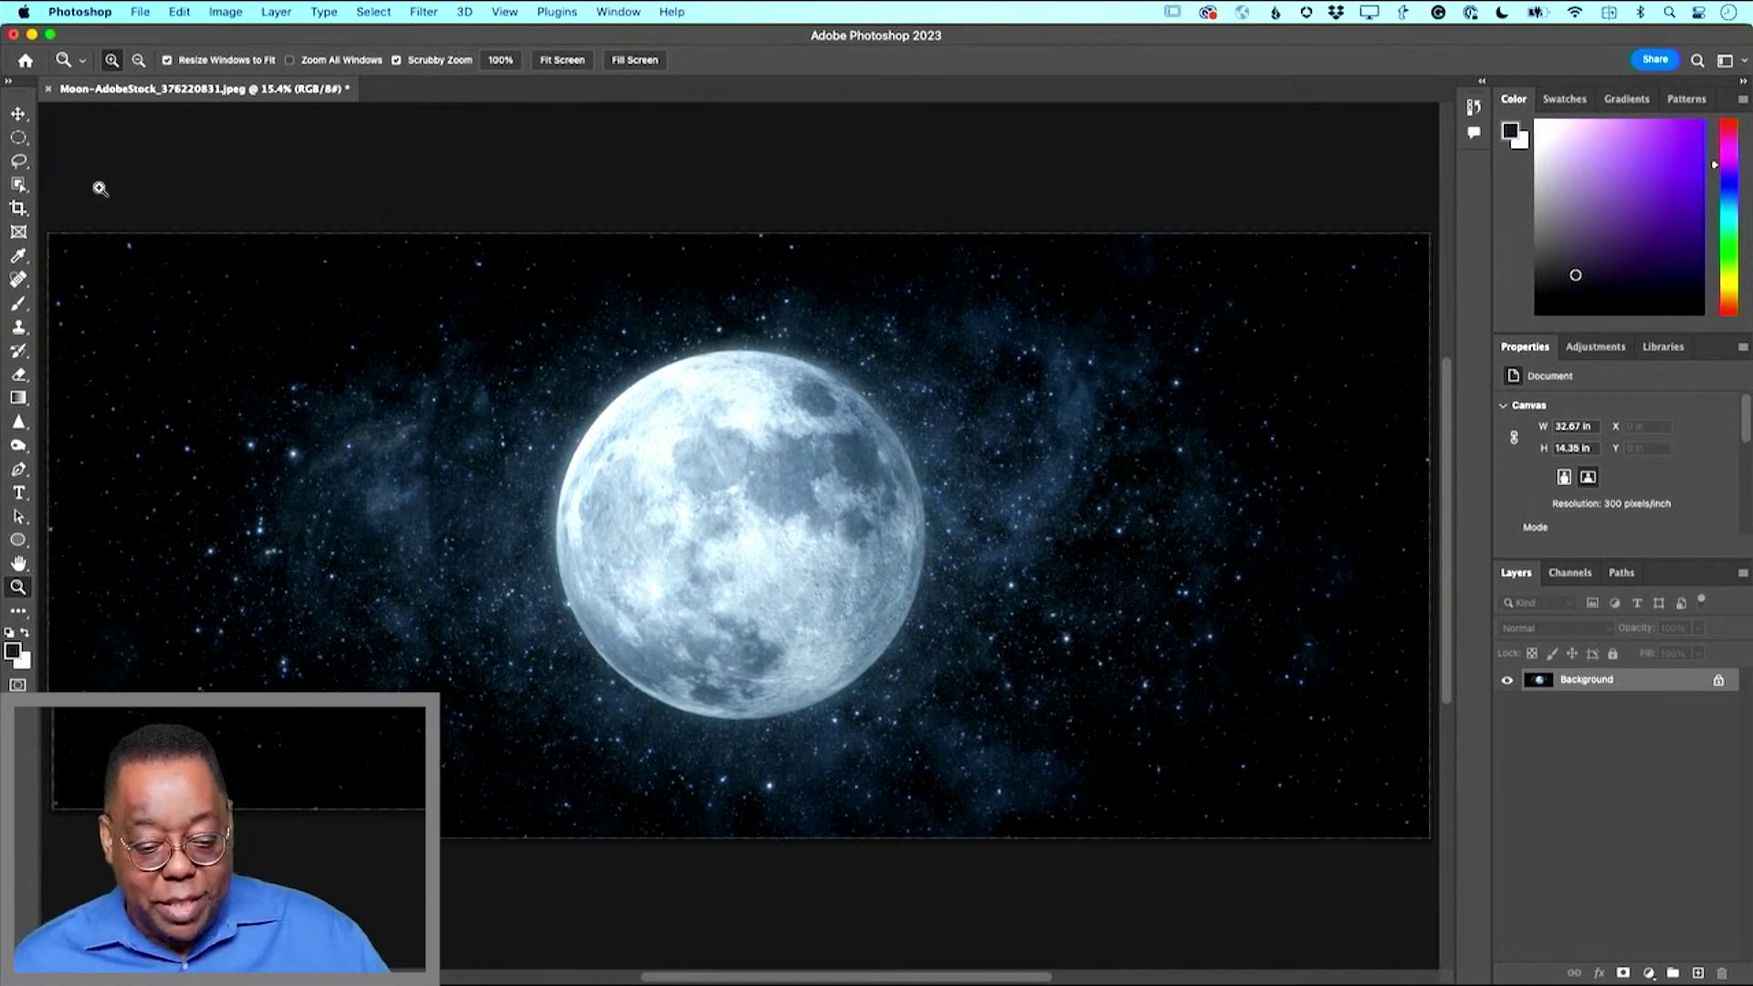
Select the moon with Object Selection, open the sunset mountain photo, and return to the Moon tab
left_click(18, 183)
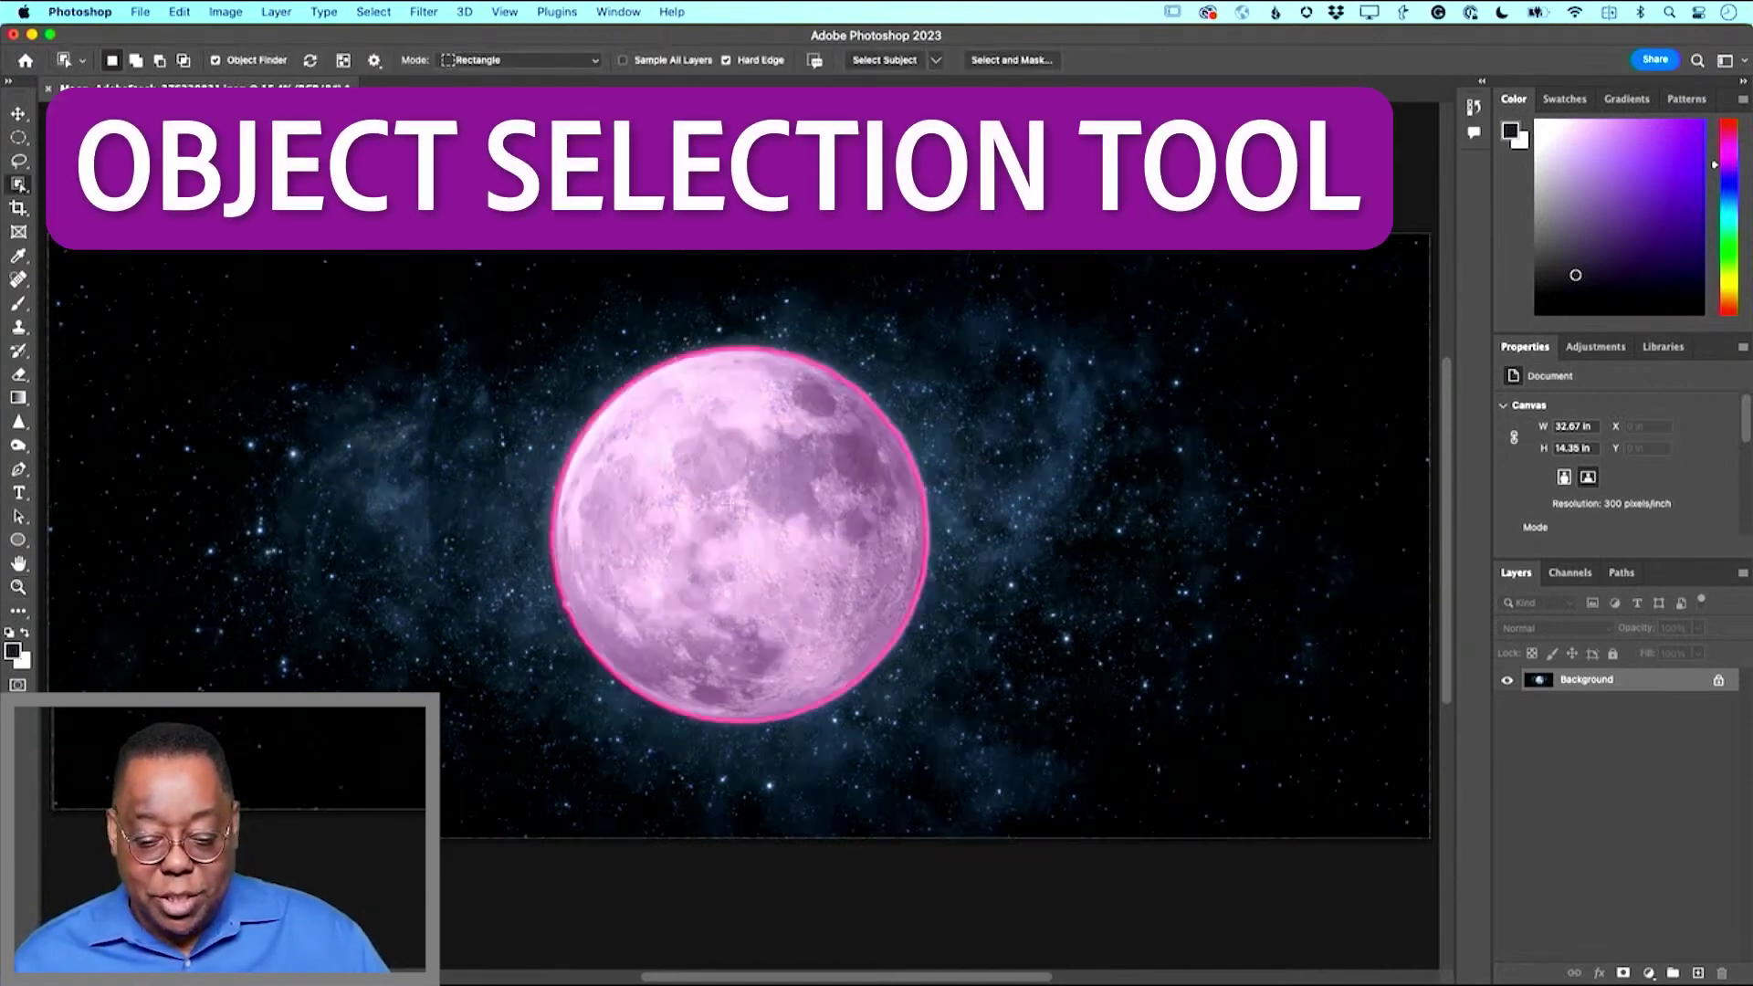
left_click(735, 500)
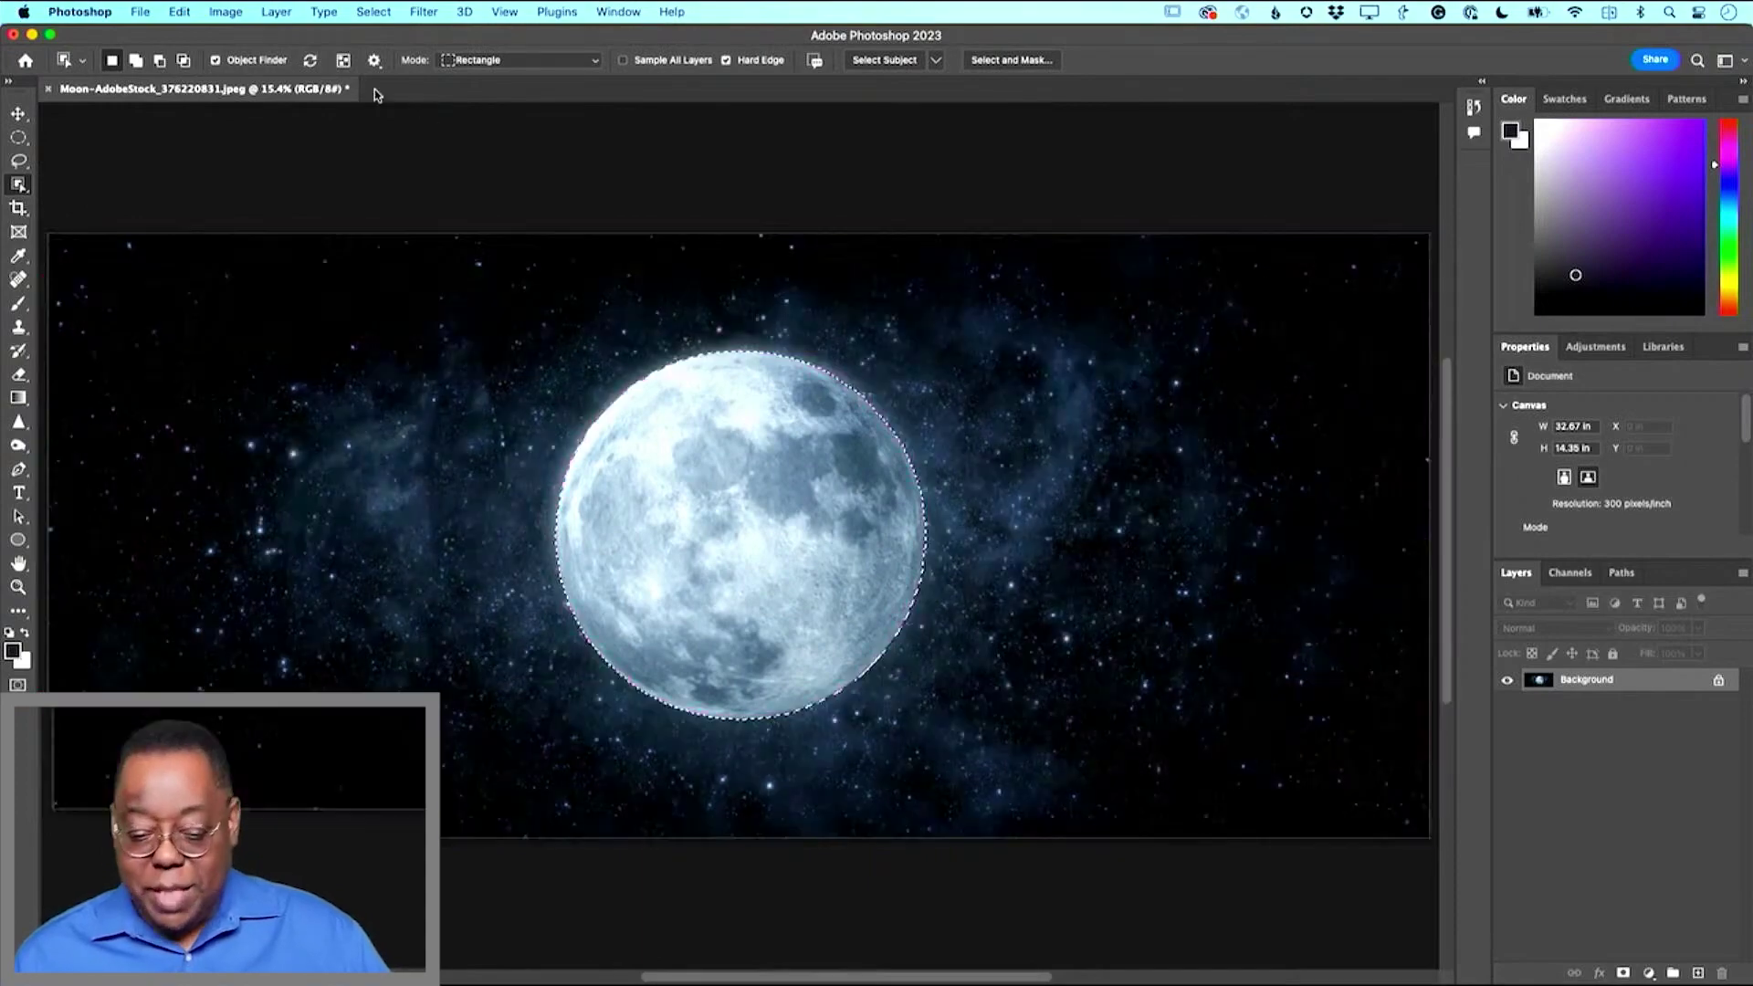
key("super+Tab")
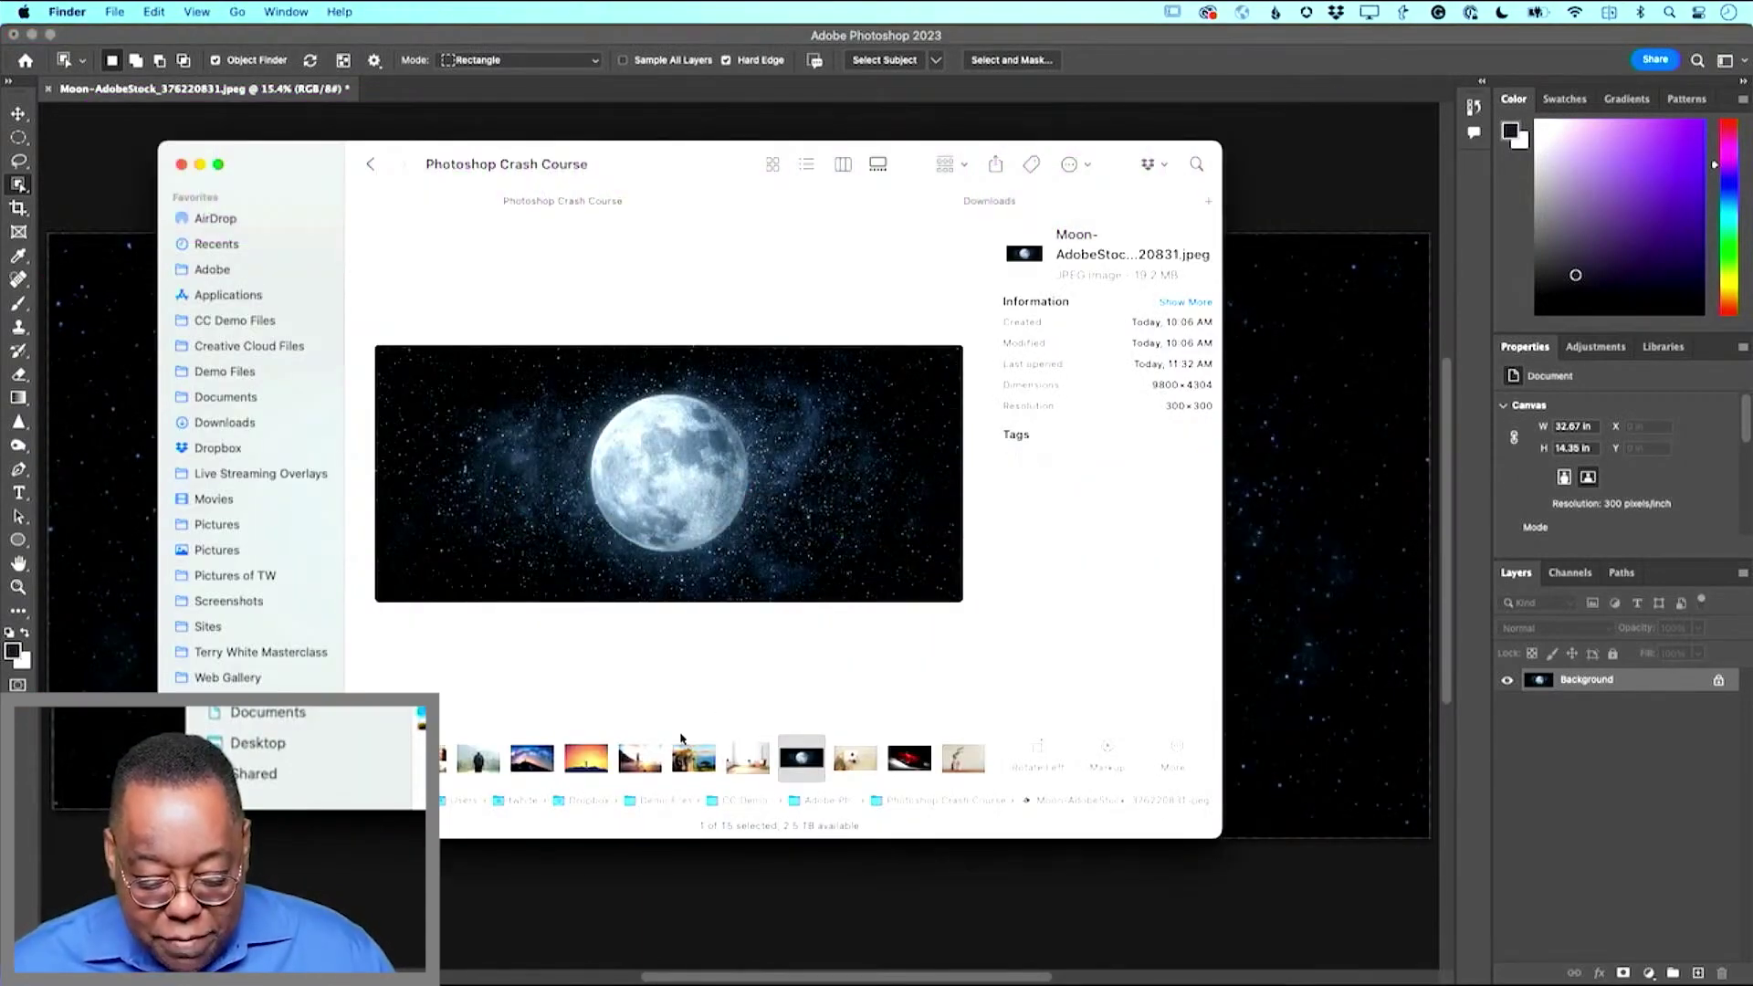
double_click(589, 763)
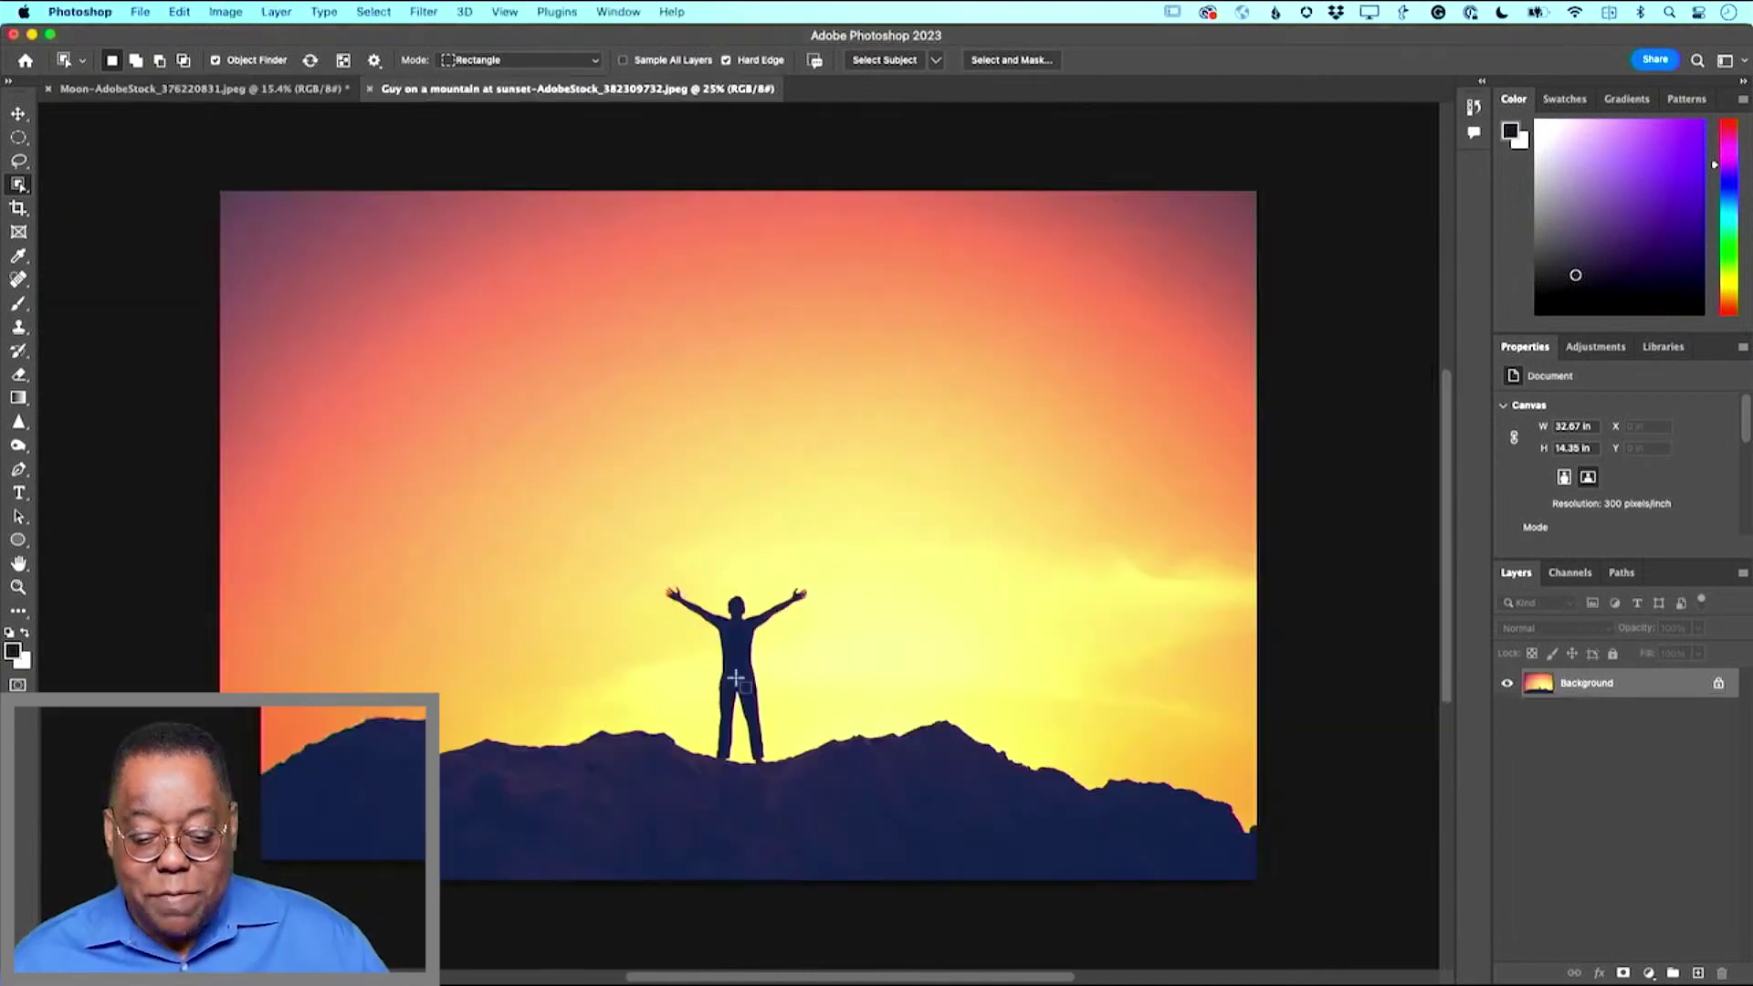
key("v")
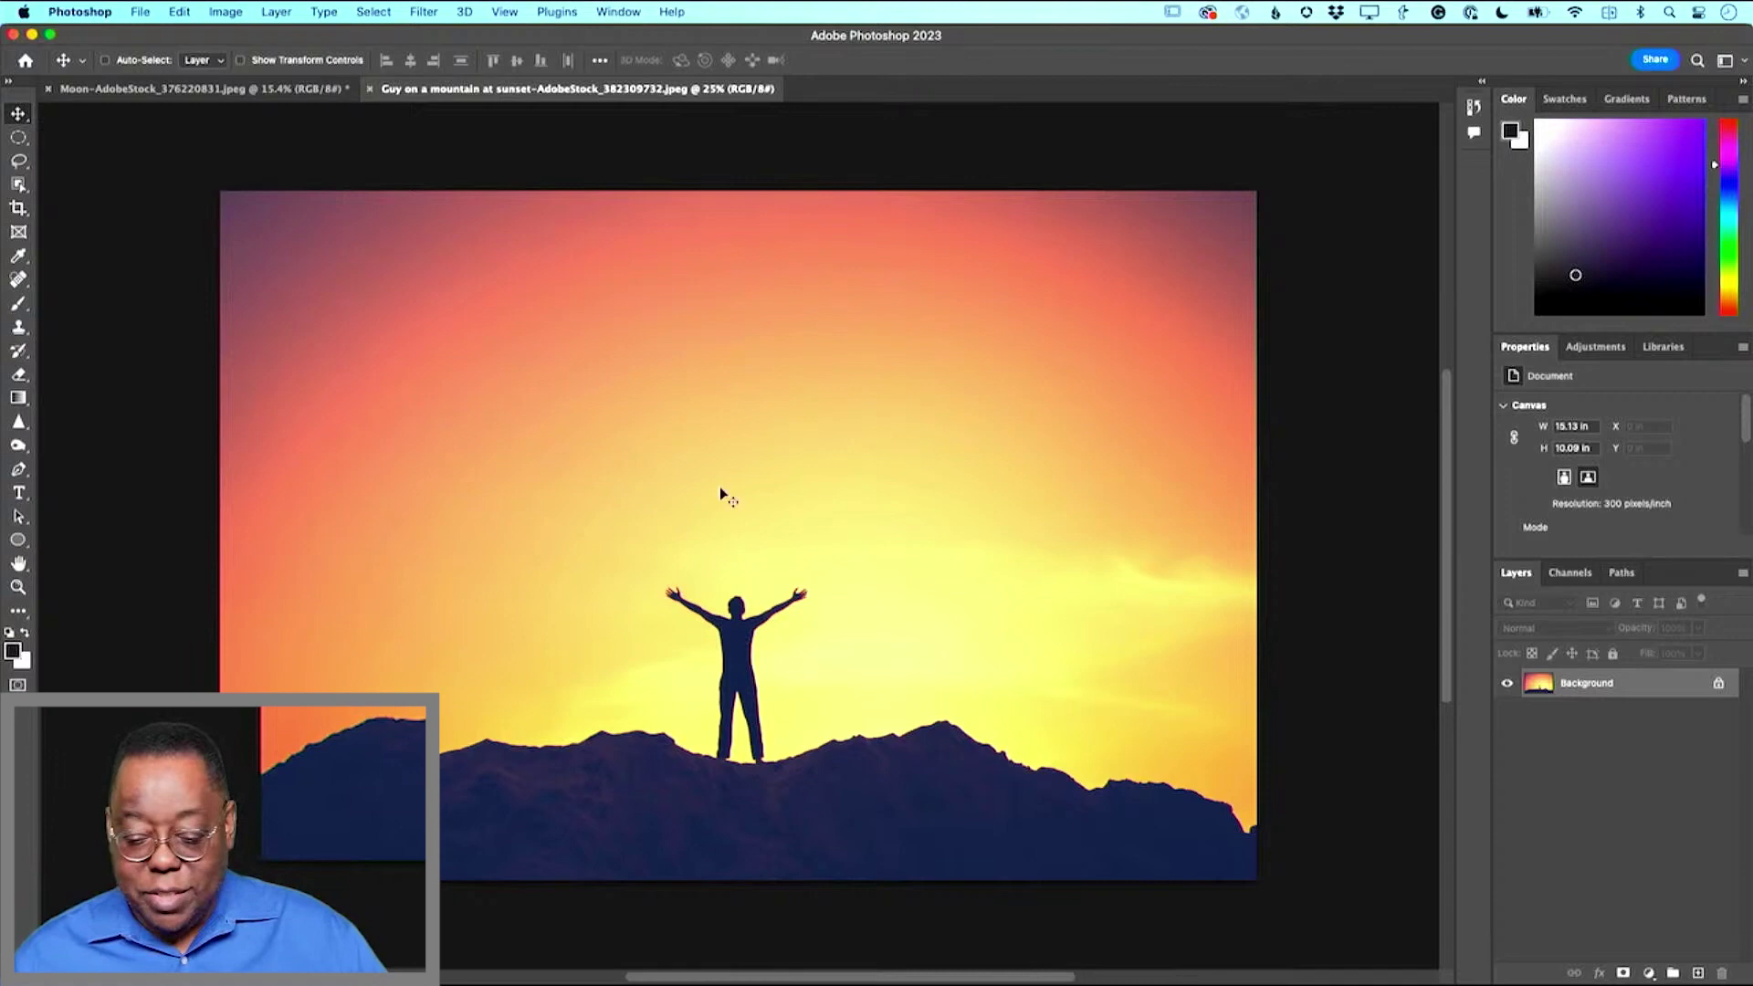
left_click(250, 95)
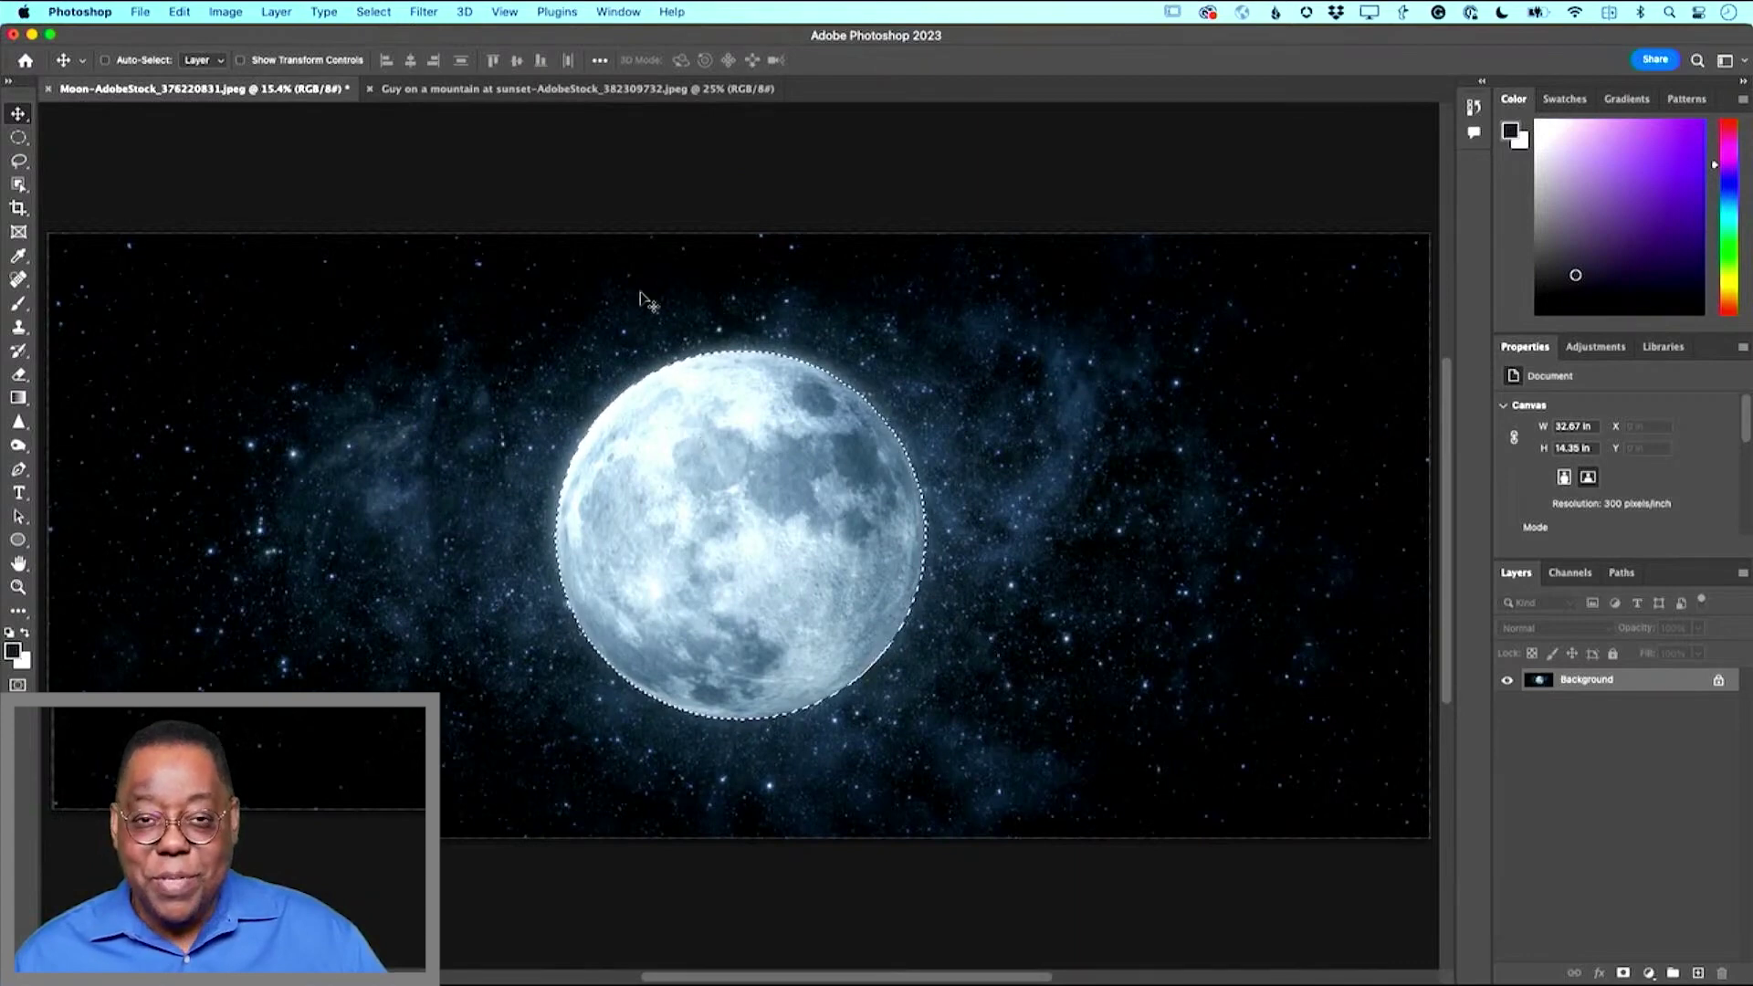
Copy the selected moon and paste it into the sunset photo as a new layer
left_click(179, 11)
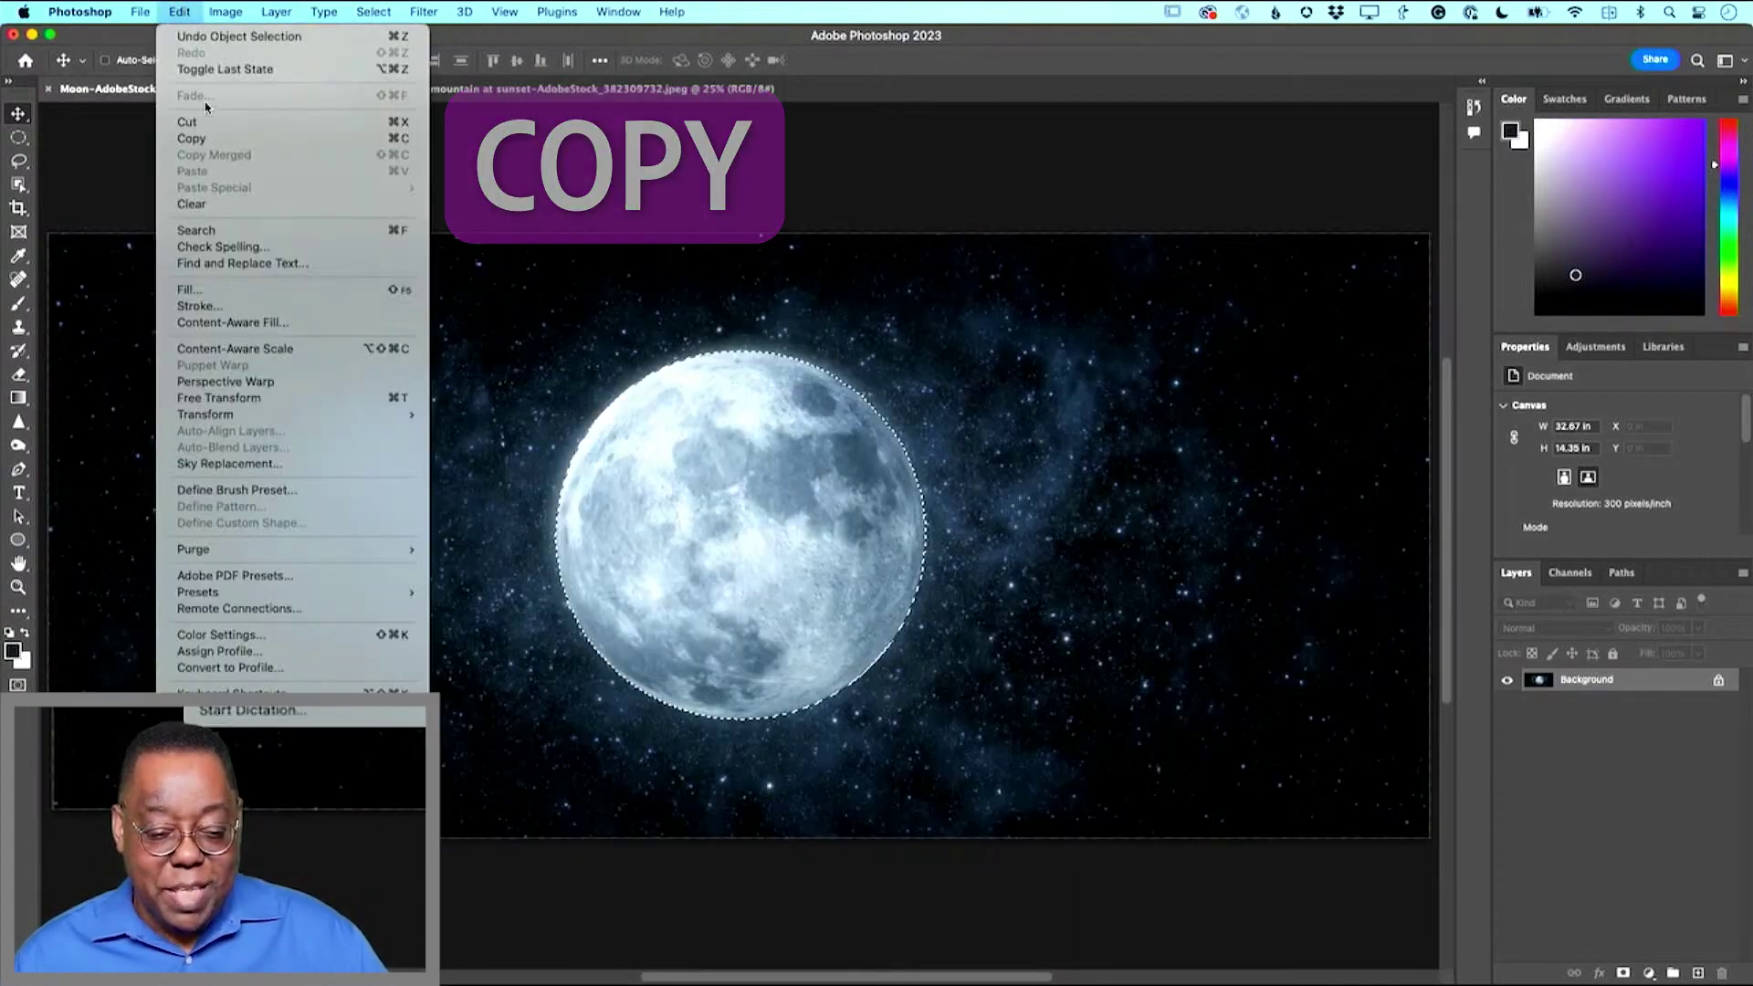
left_click(190, 138)
left_click(456, 89)
left_click(179, 11)
left_click(369, 170)
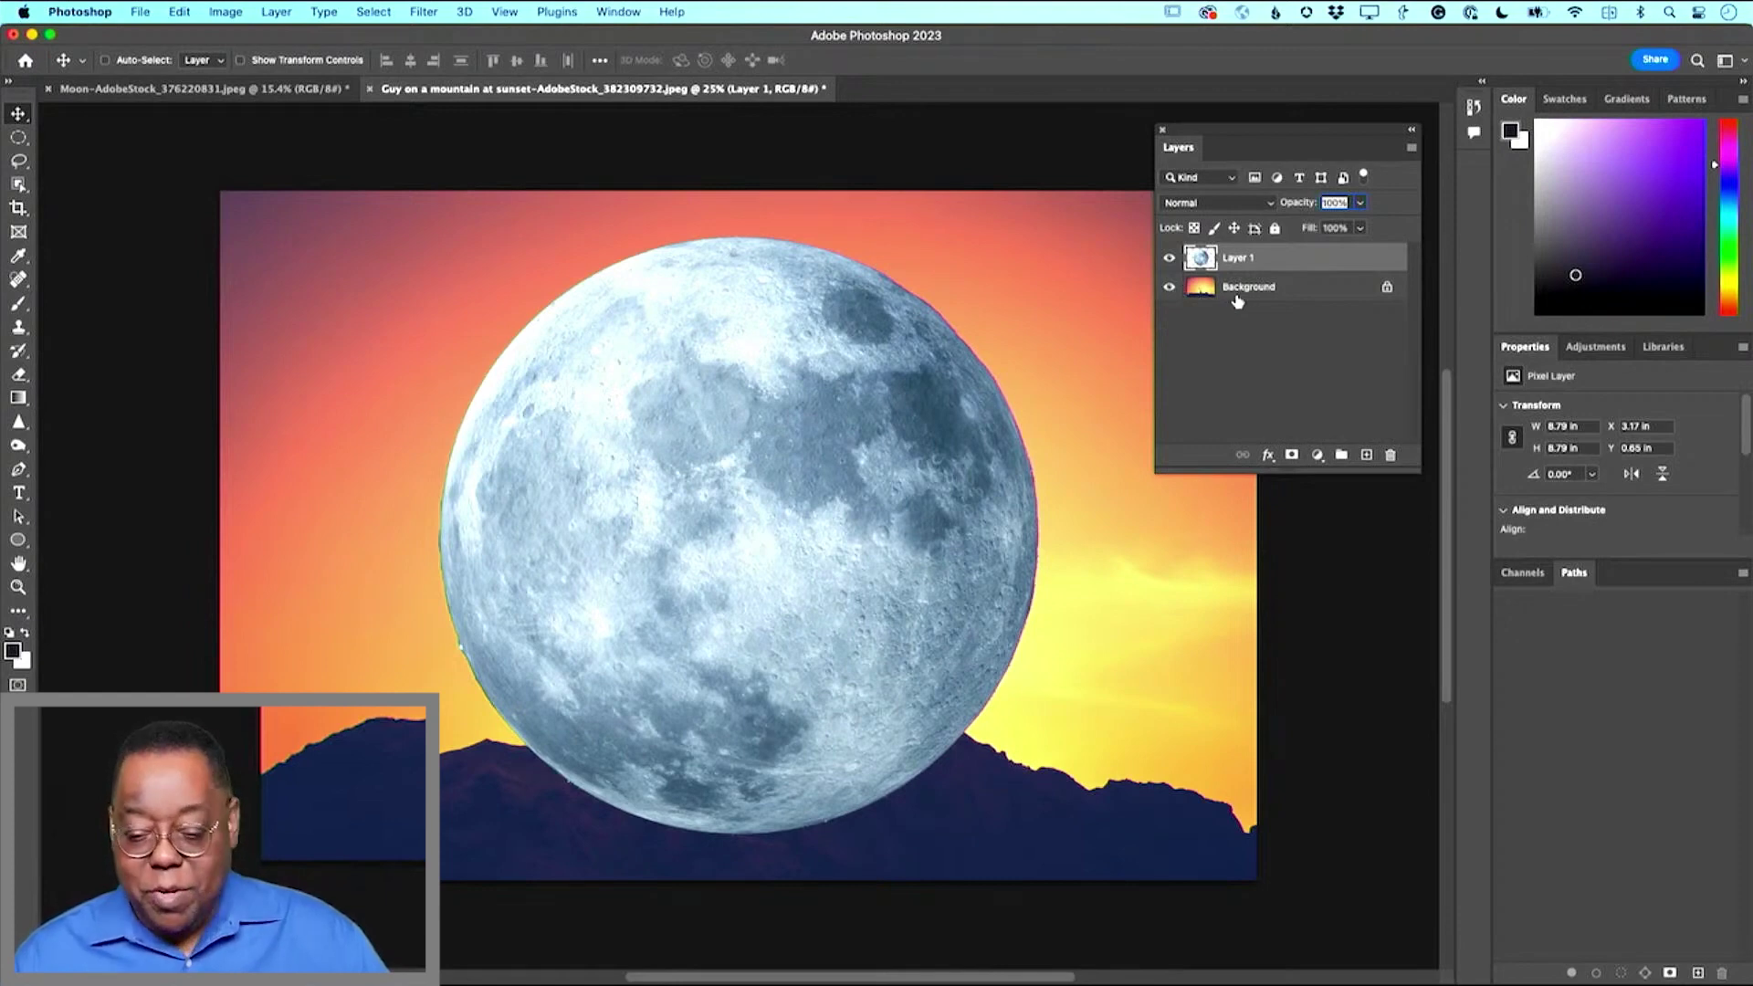
Toggle the moon layer's visibility and try 38% and 78% opacity, ending at 100%
left_click(1170, 261)
left_click(1171, 261)
left_click_drag(1305, 202, 1296, 206)
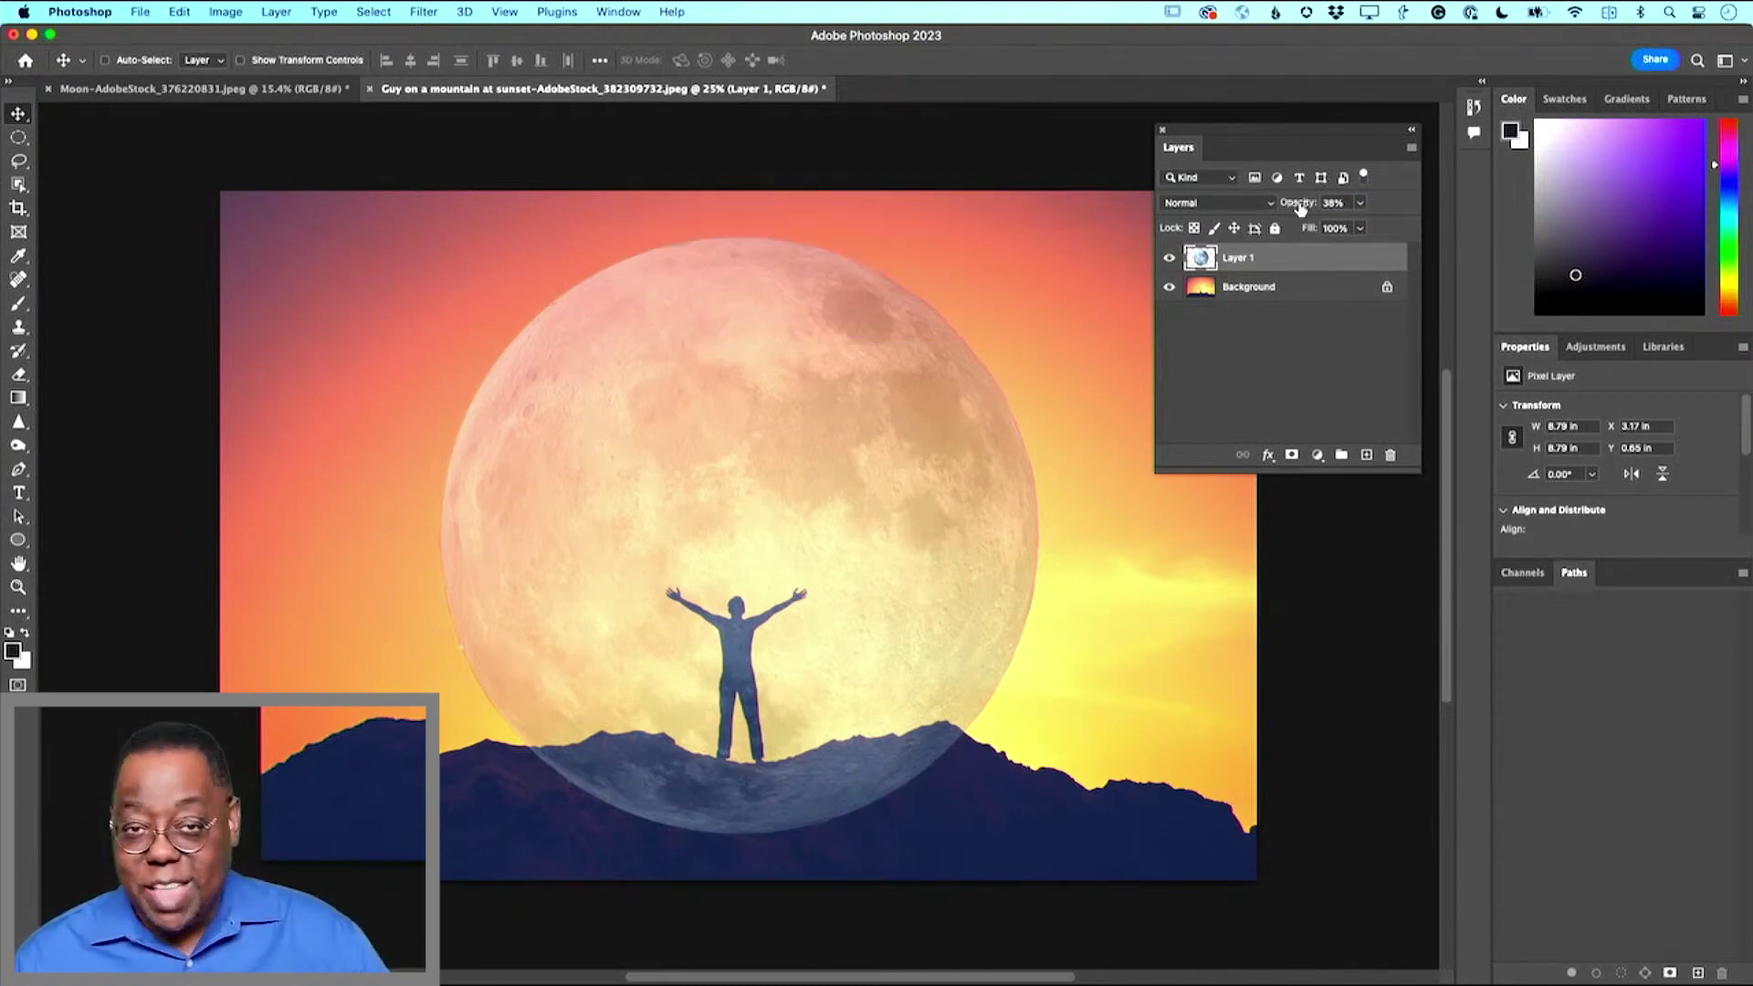
left_click_drag(1298, 207, 1296, 209)
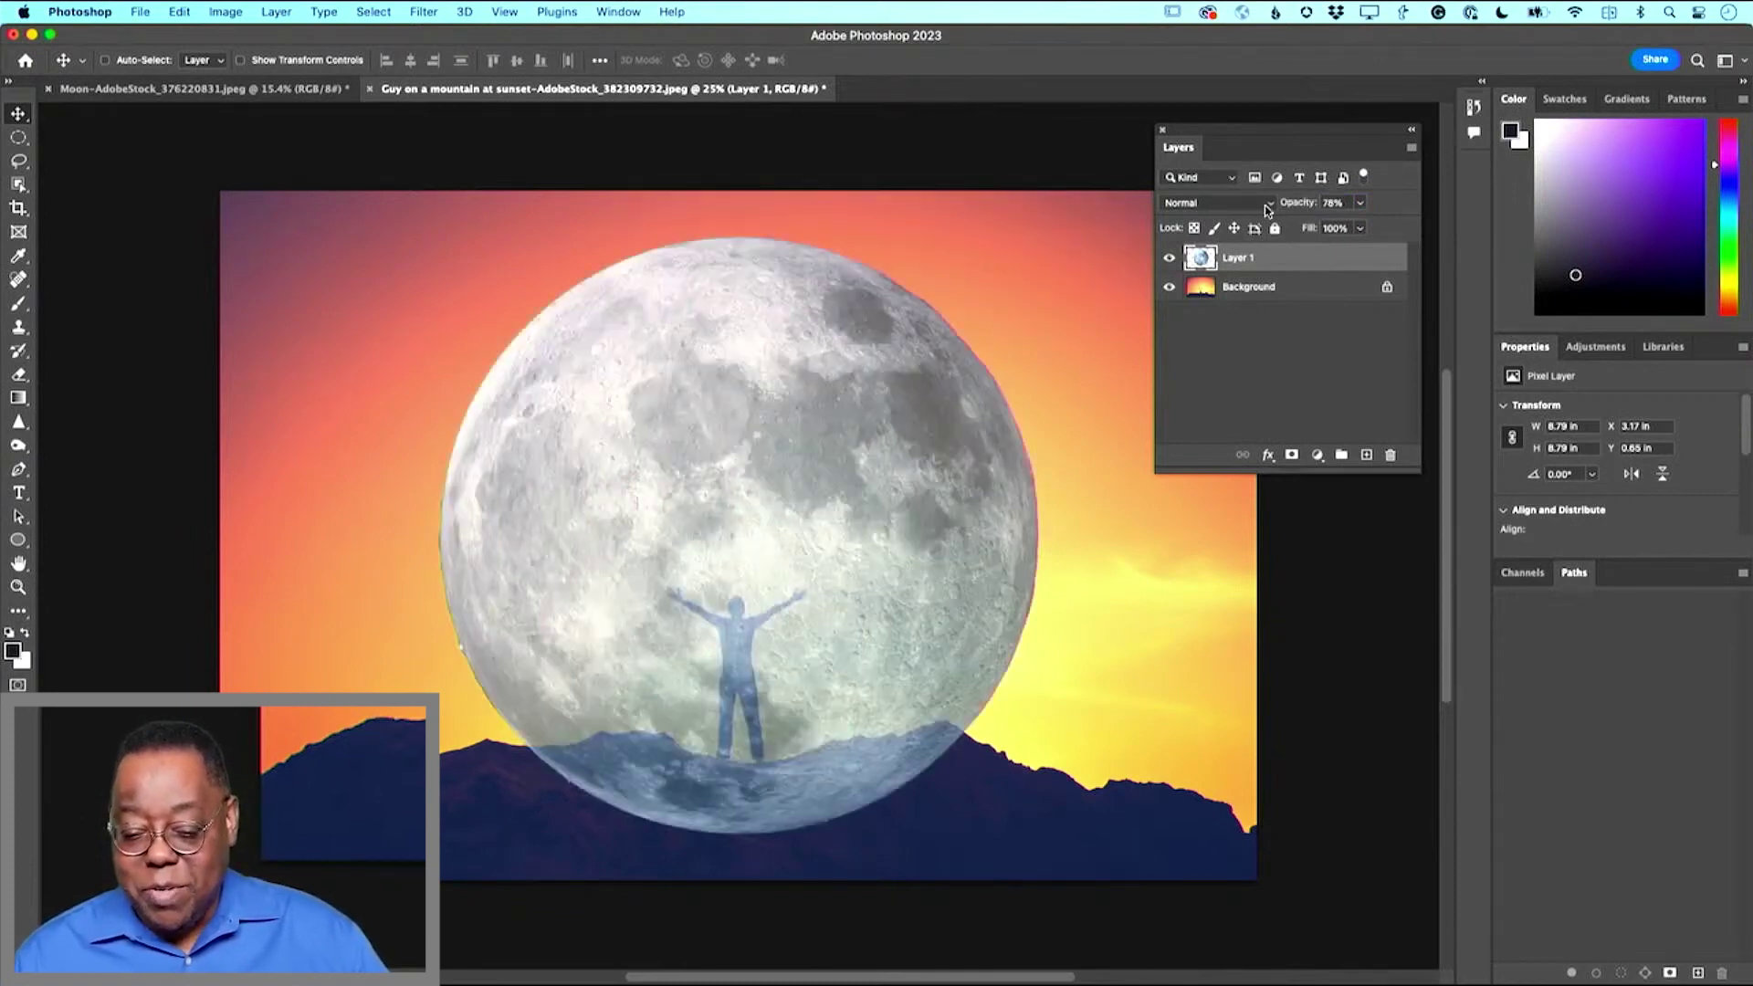
key("0")
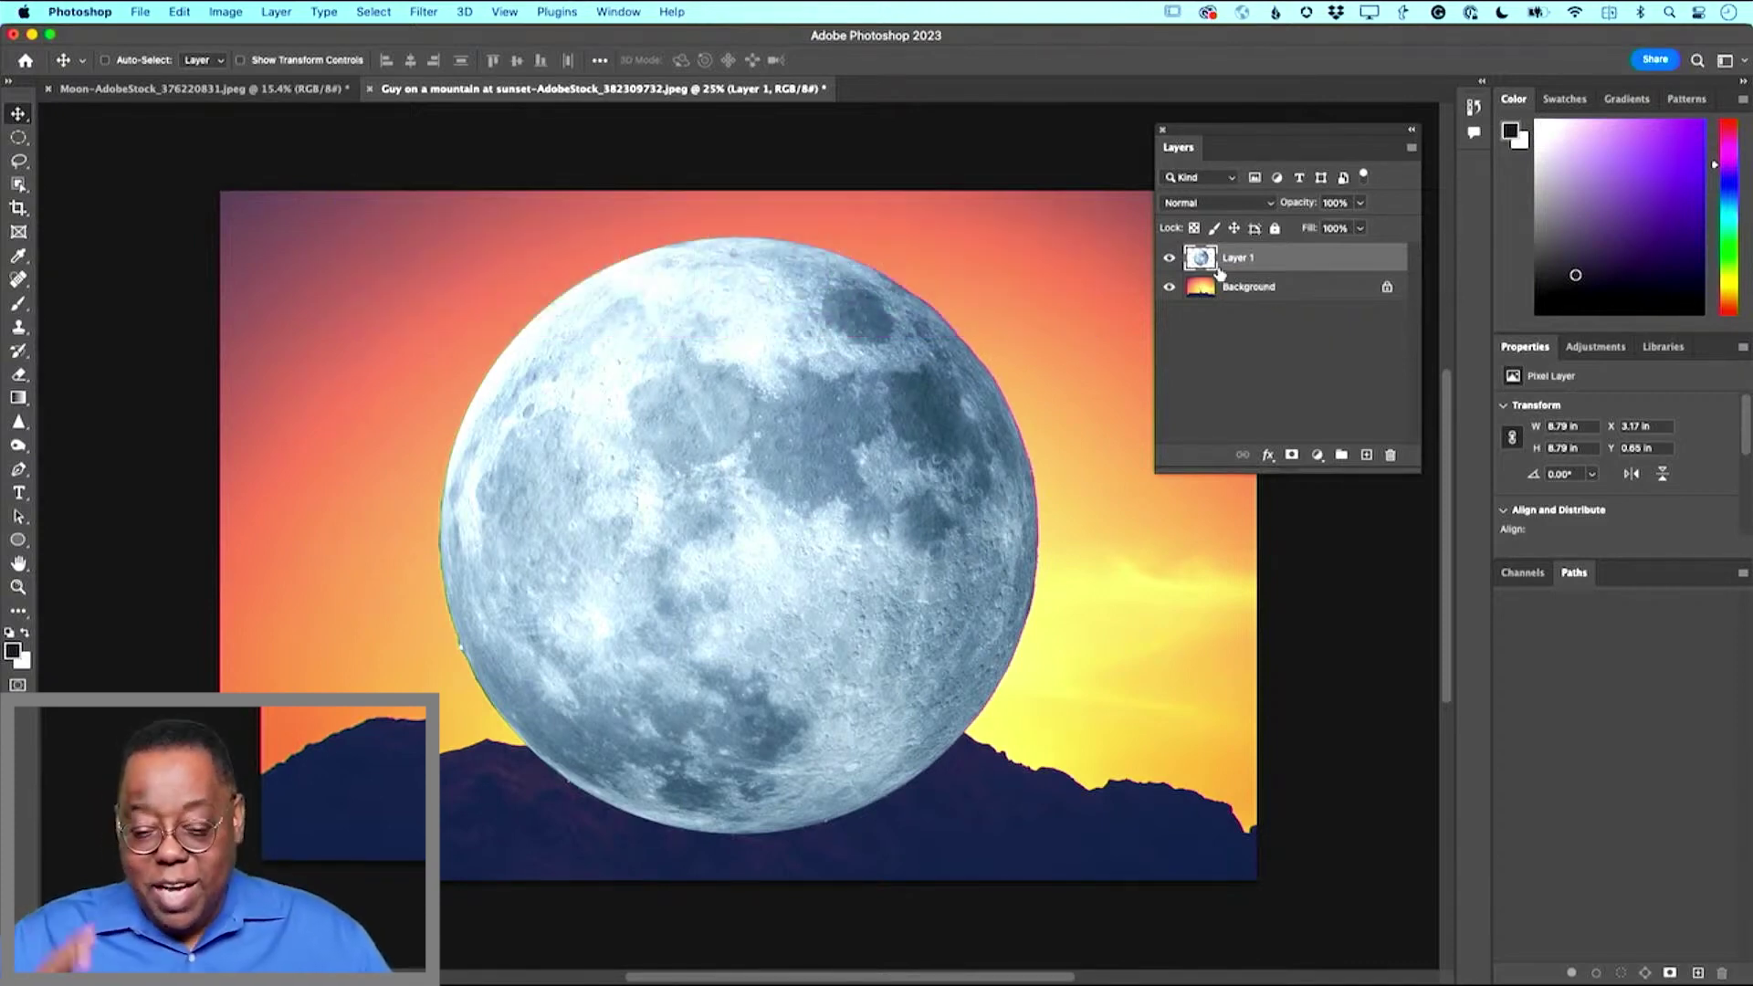
Free Transform the moon smaller and place it above the man's raised arms
left_click(180, 12)
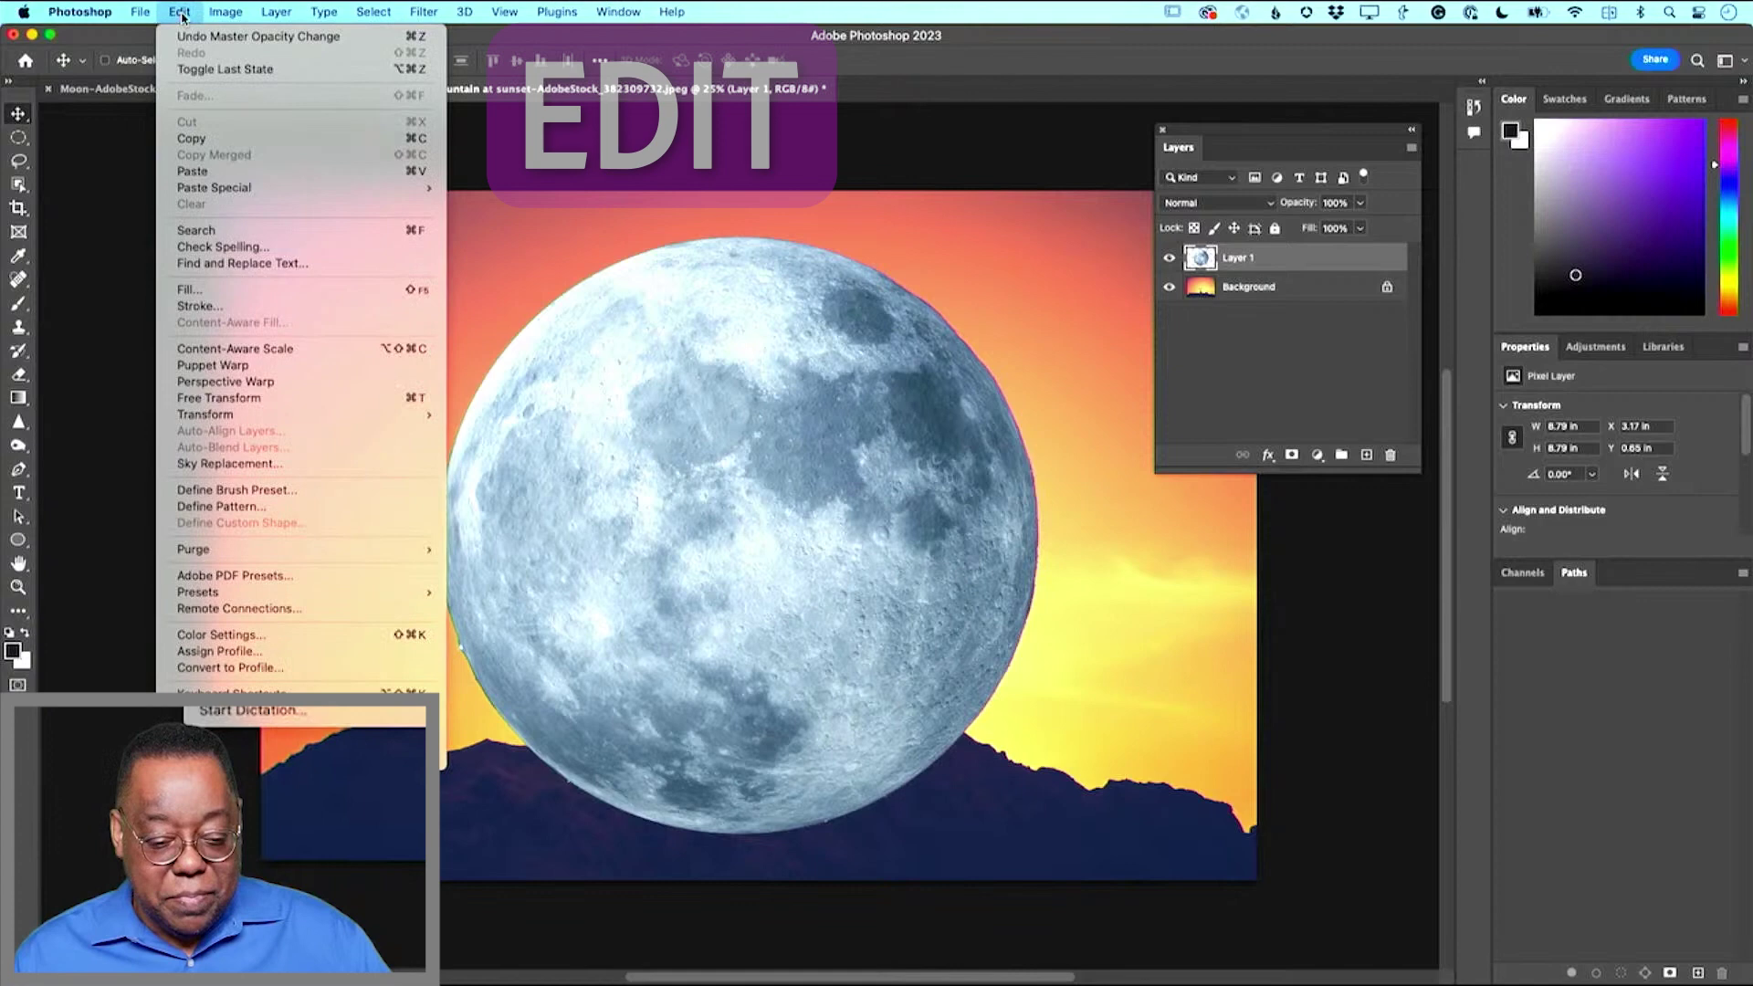
left_click(301, 400)
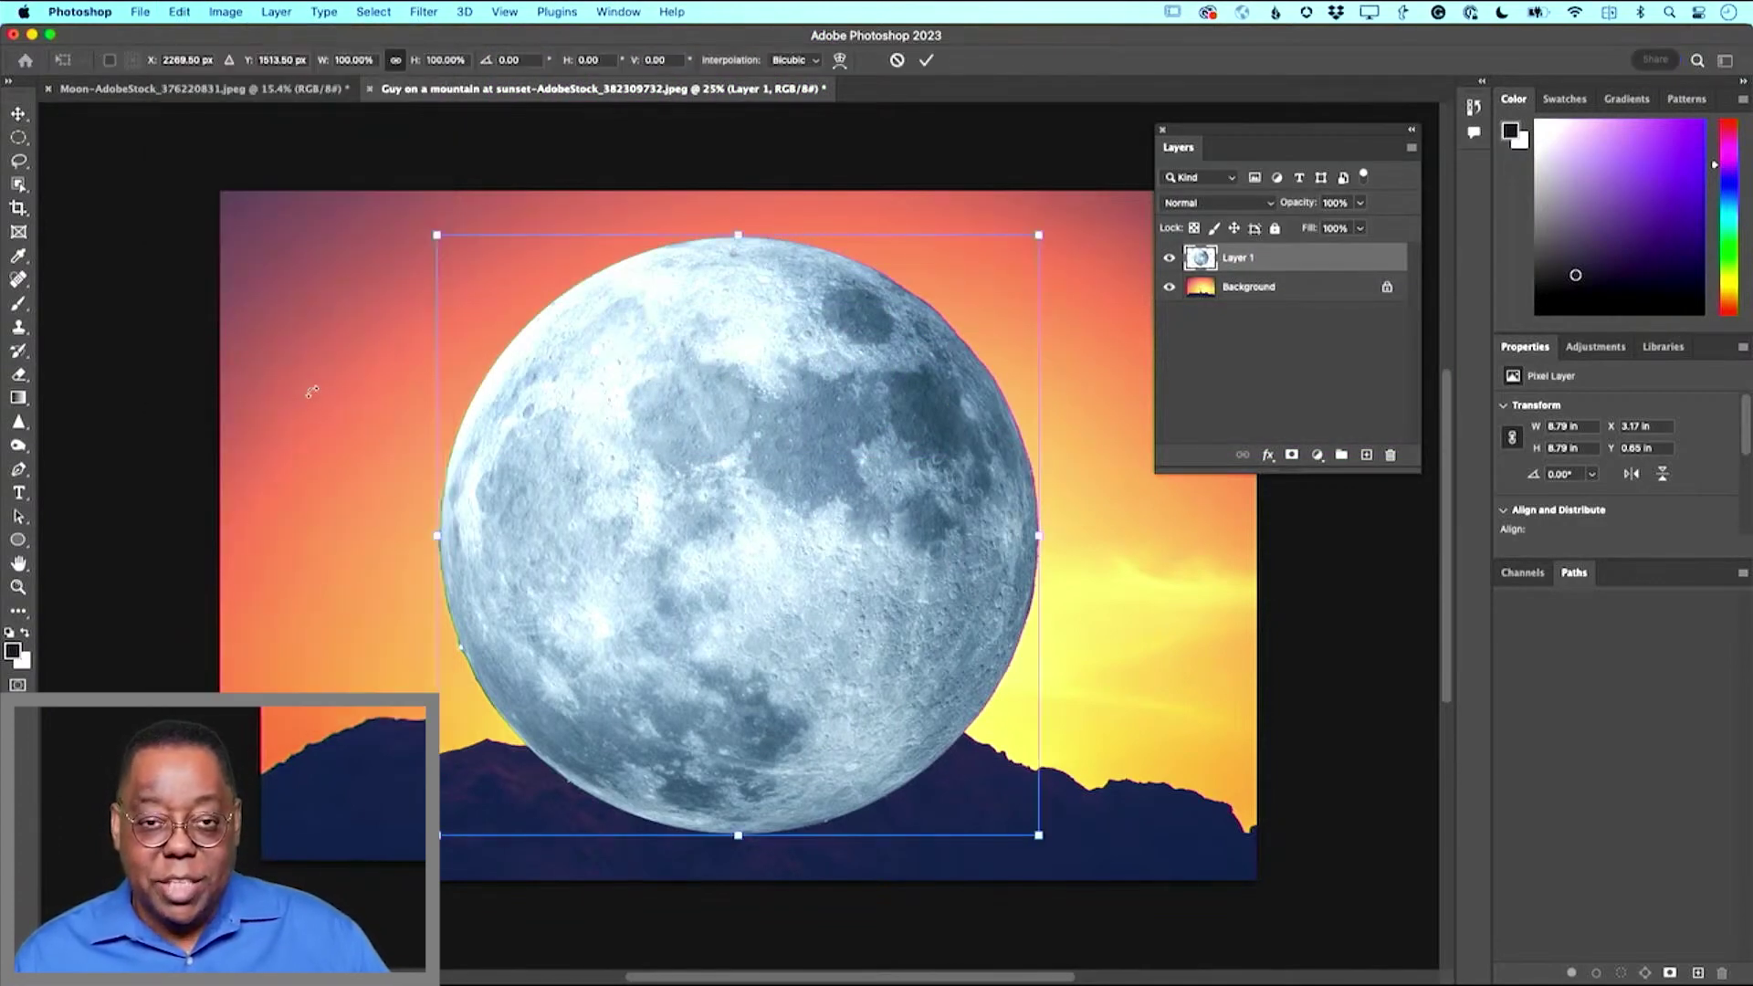
left_click_drag(1039, 834, 736, 537)
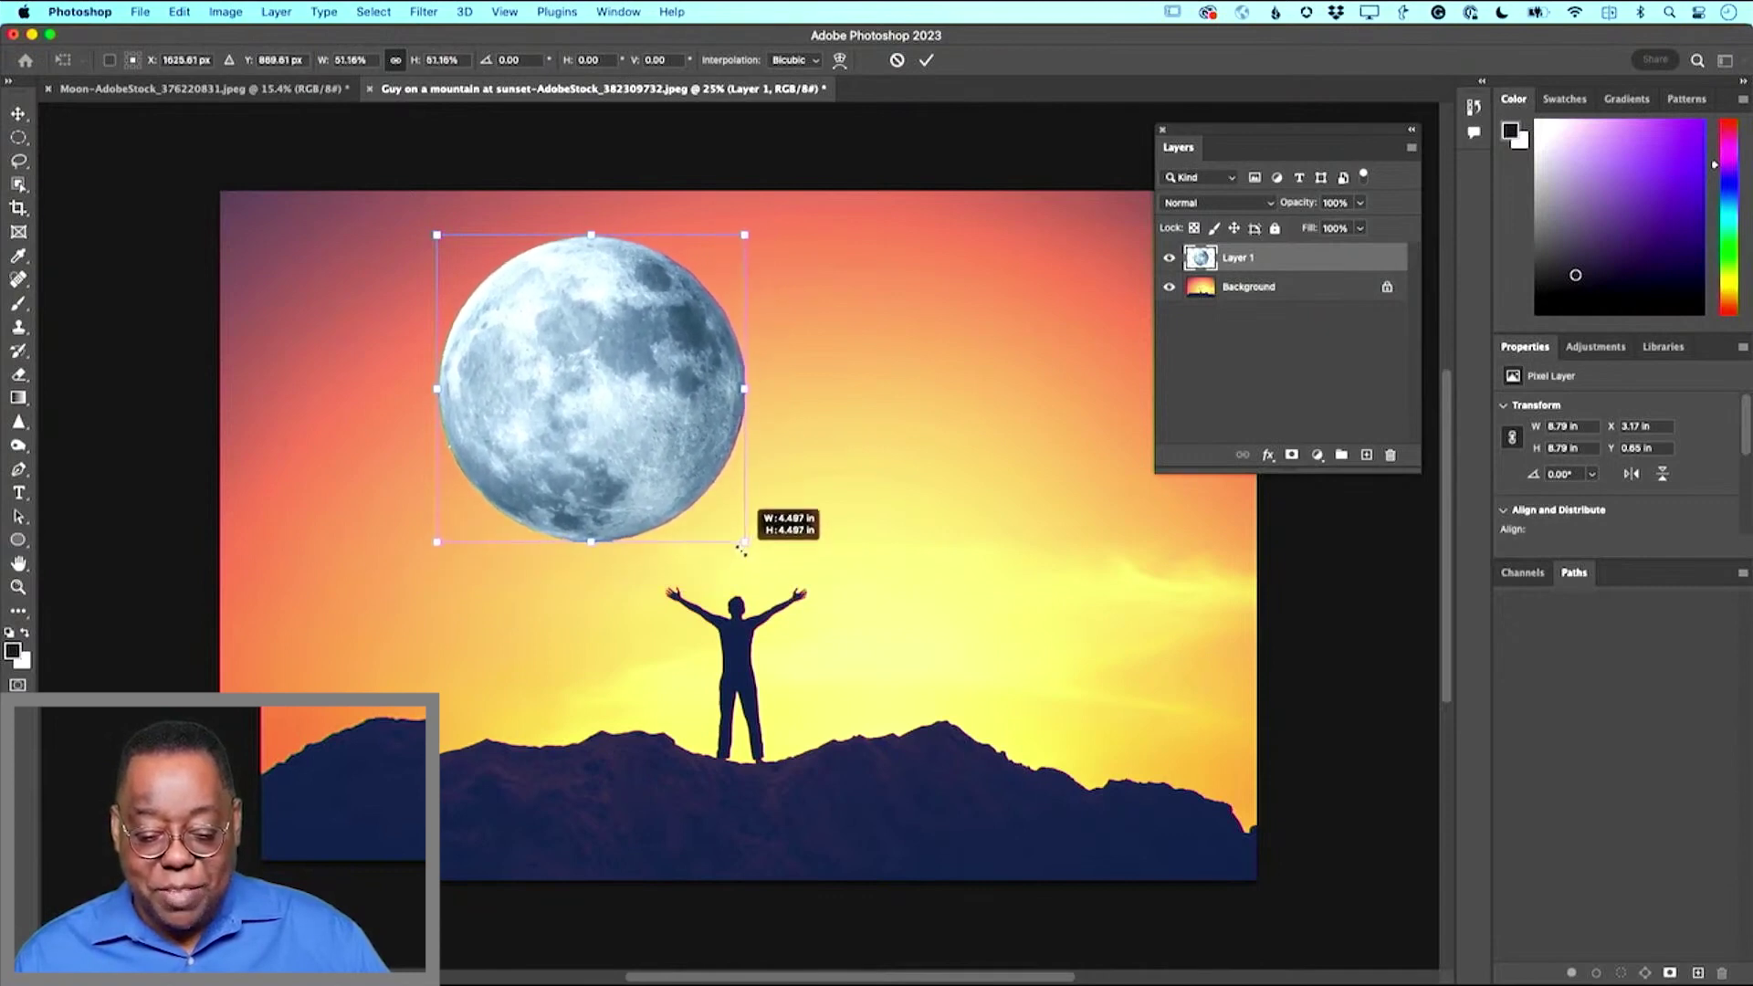
left_click_drag(548, 409, 703, 473)
key("Return")
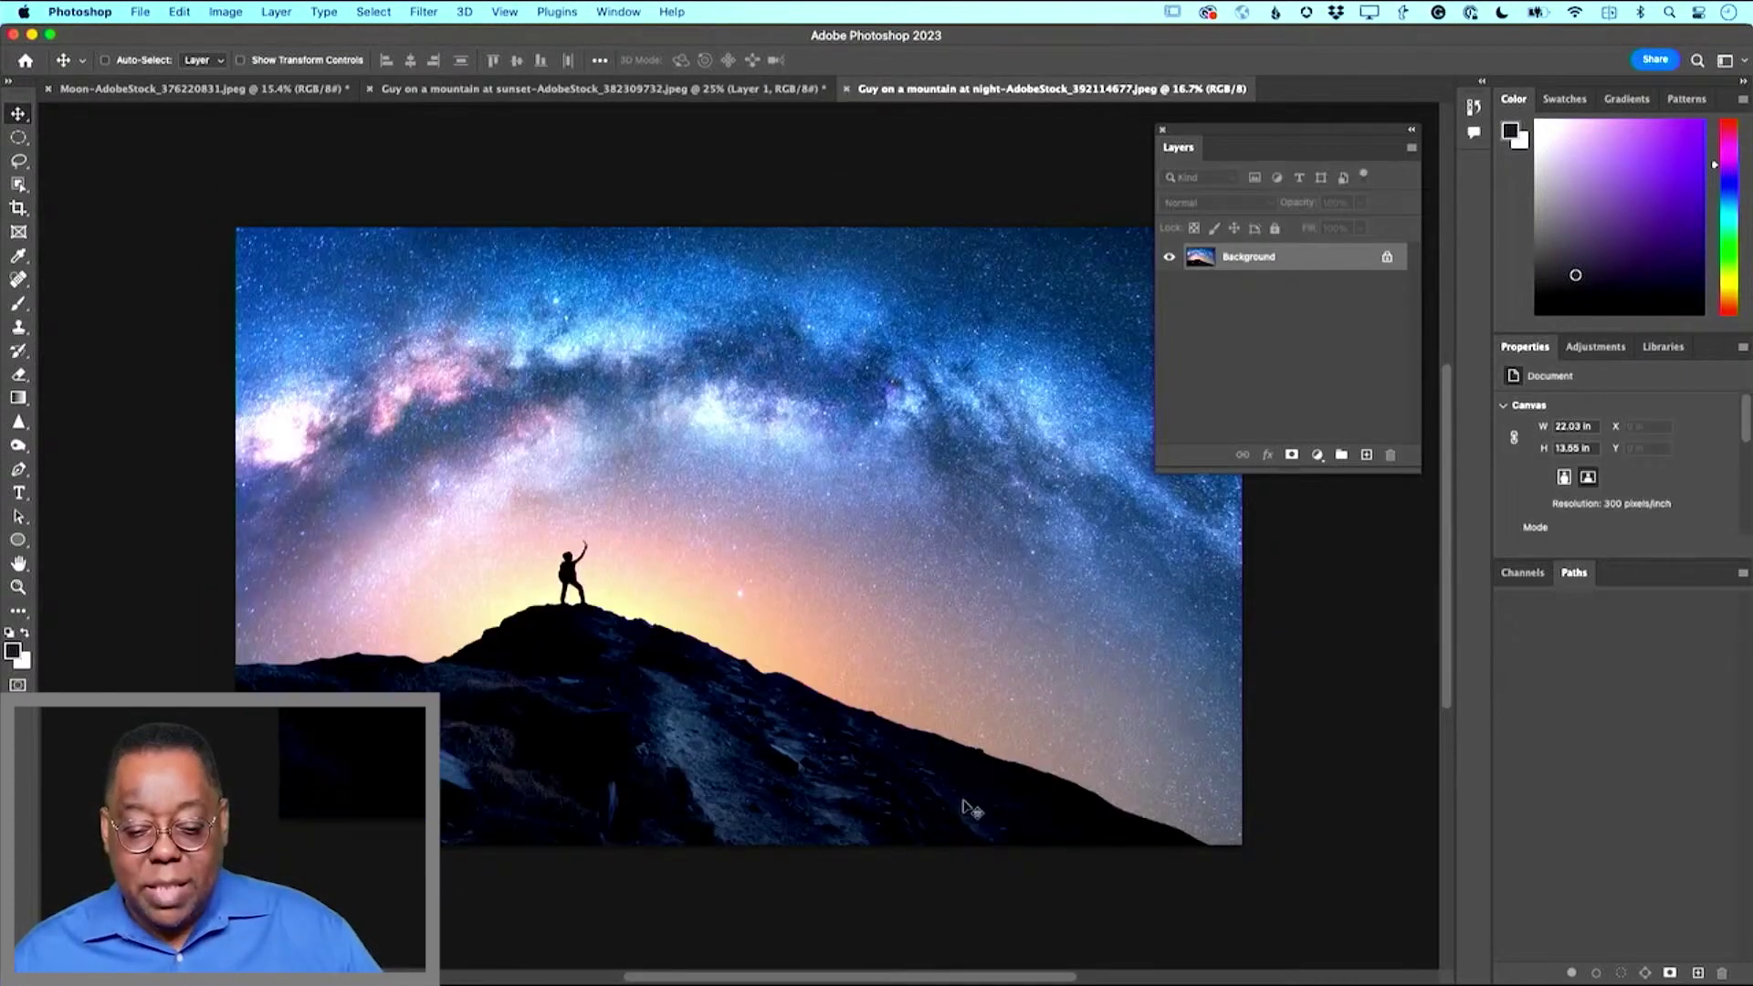
Paste the moon into the night photo and scale it to 48.30% high in the sky
left_click(178, 11)
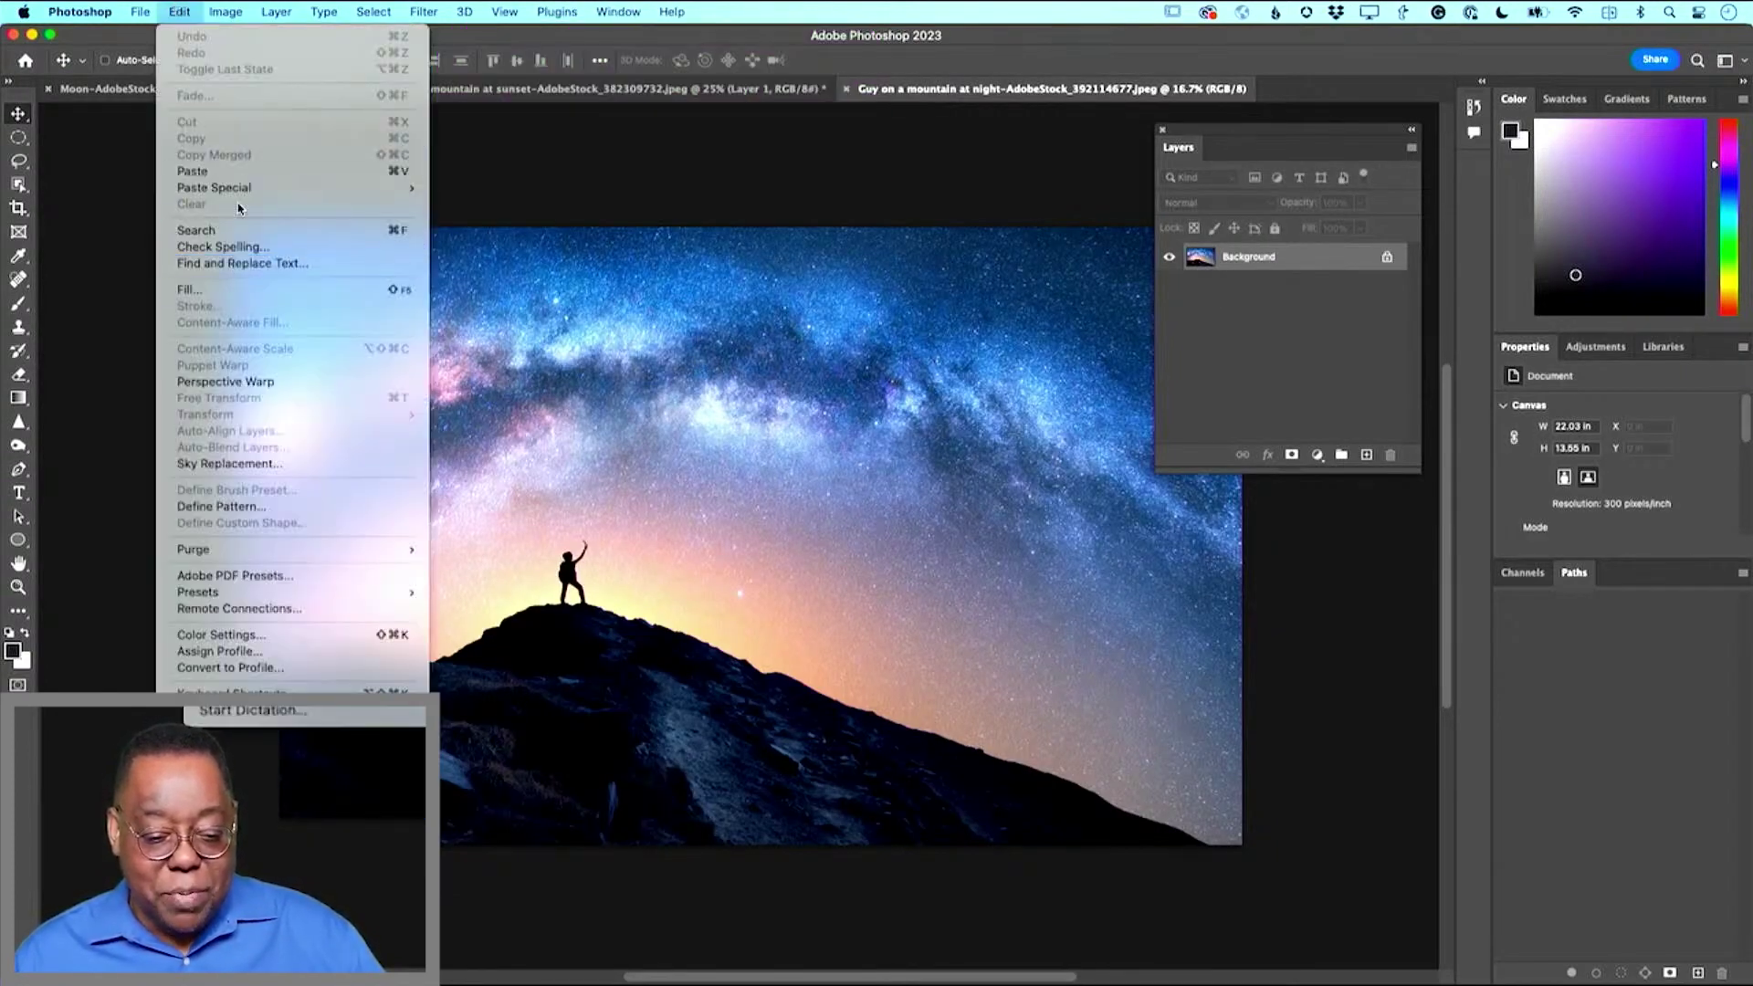
left_click(193, 170)
key("super+t")
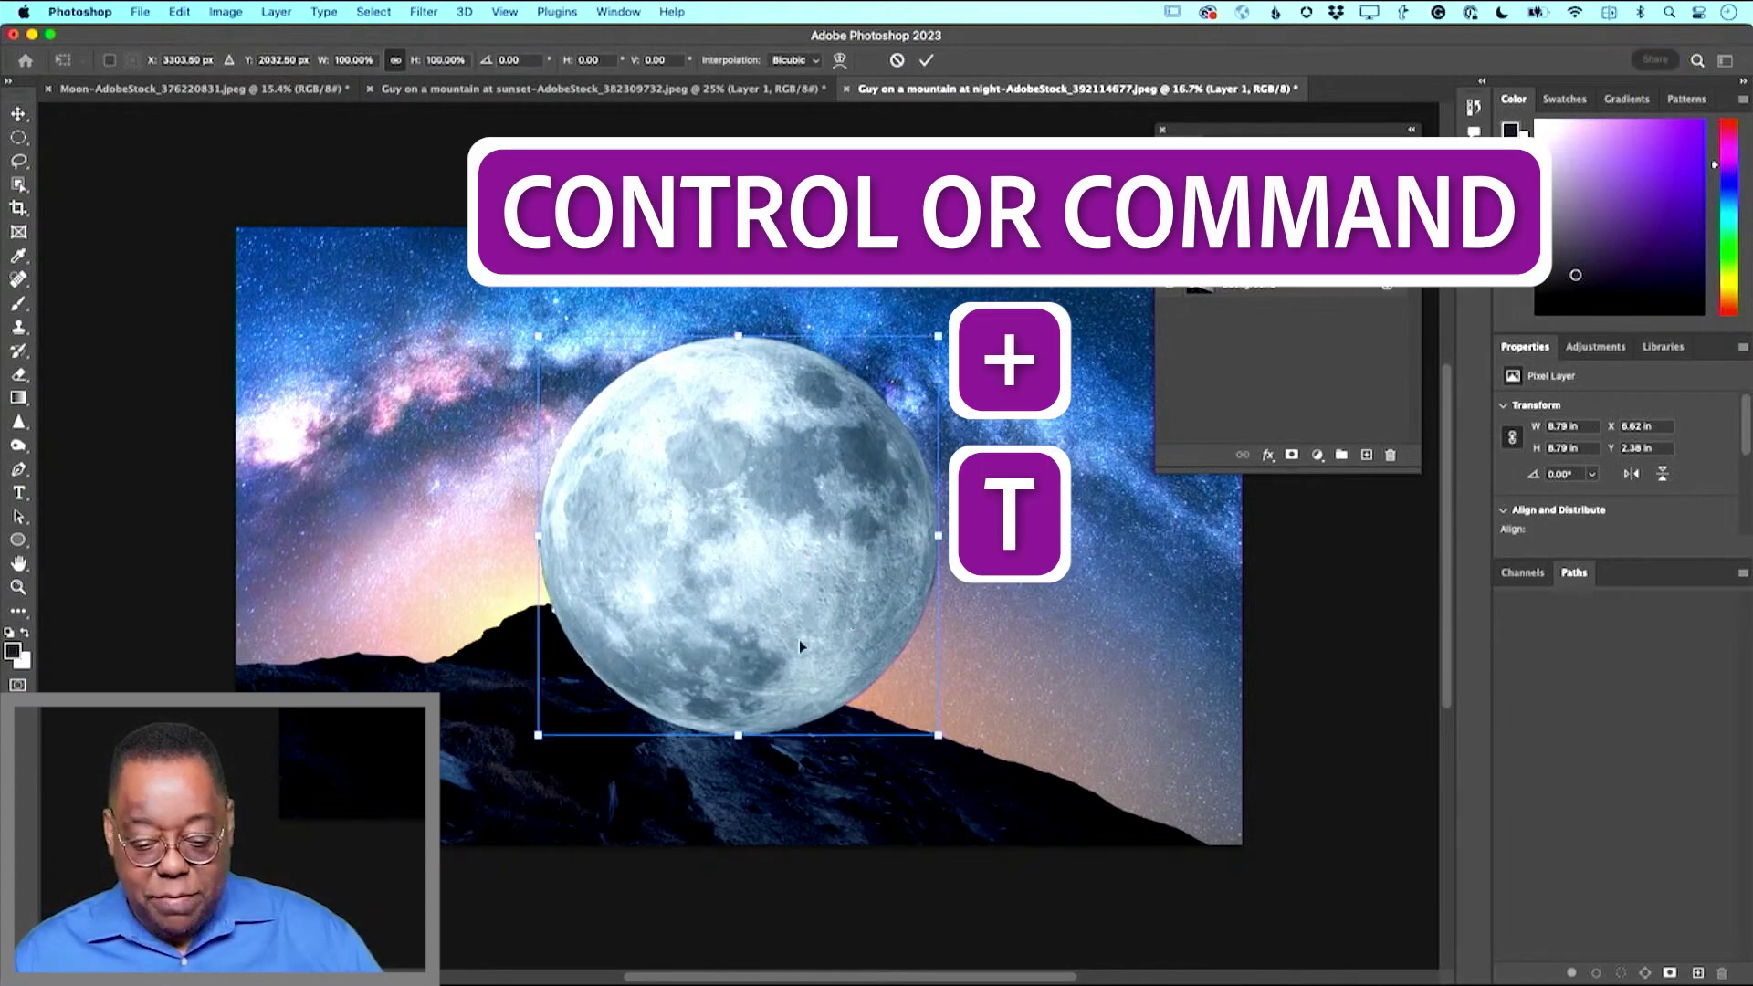
left_click_drag(938, 735, 712, 516)
left_click_drag(639, 438, 743, 421)
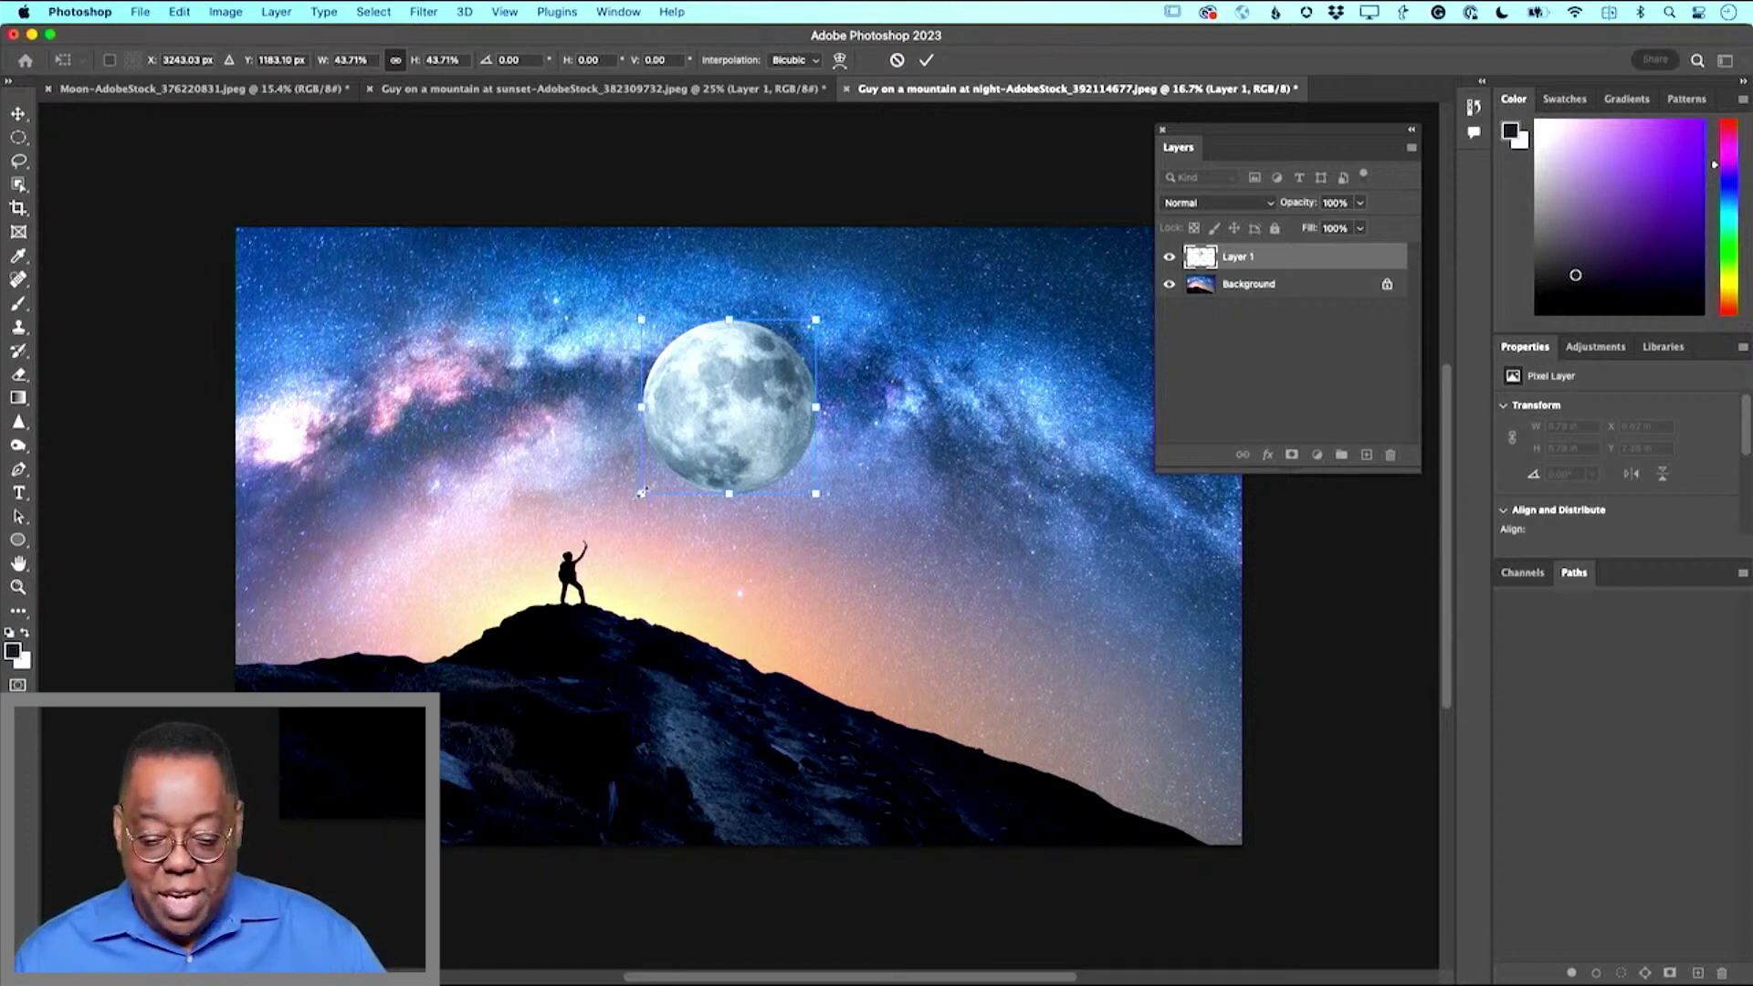
left_click_drag(640, 493, 631, 504)
left_click_drag(746, 449, 757, 417)
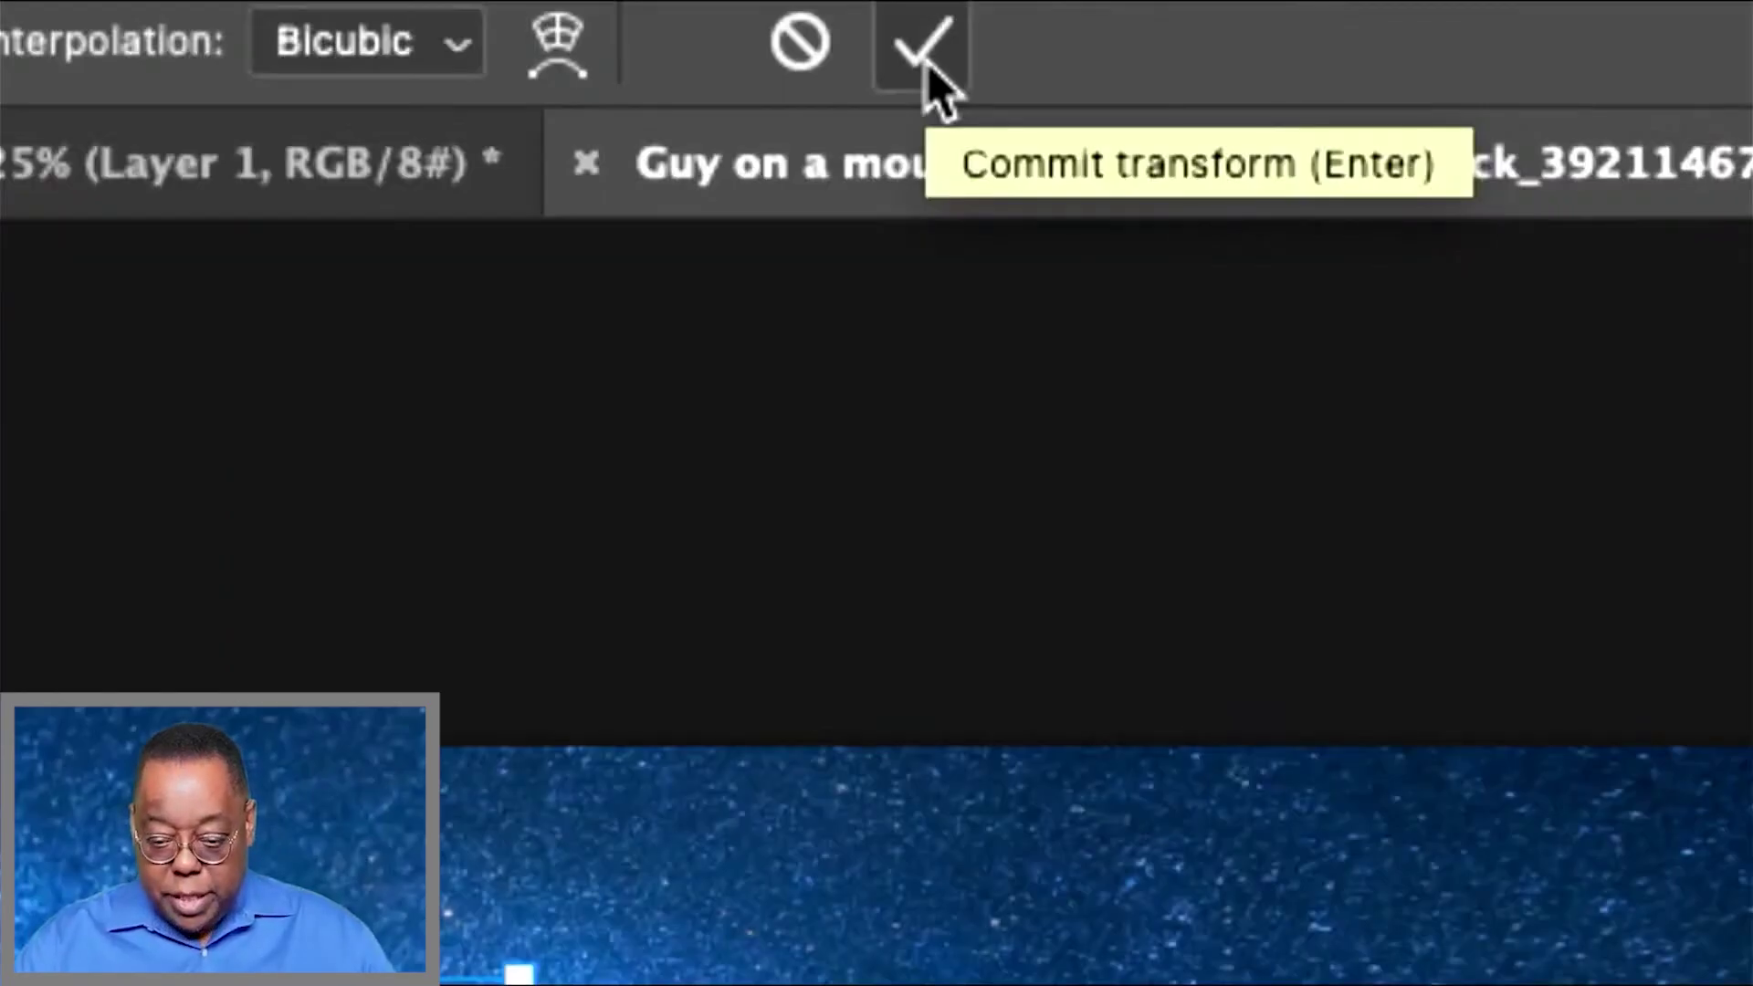
Commit the transform, nudge the moon right, and set its layer opacity to 62%
left_click(927, 62)
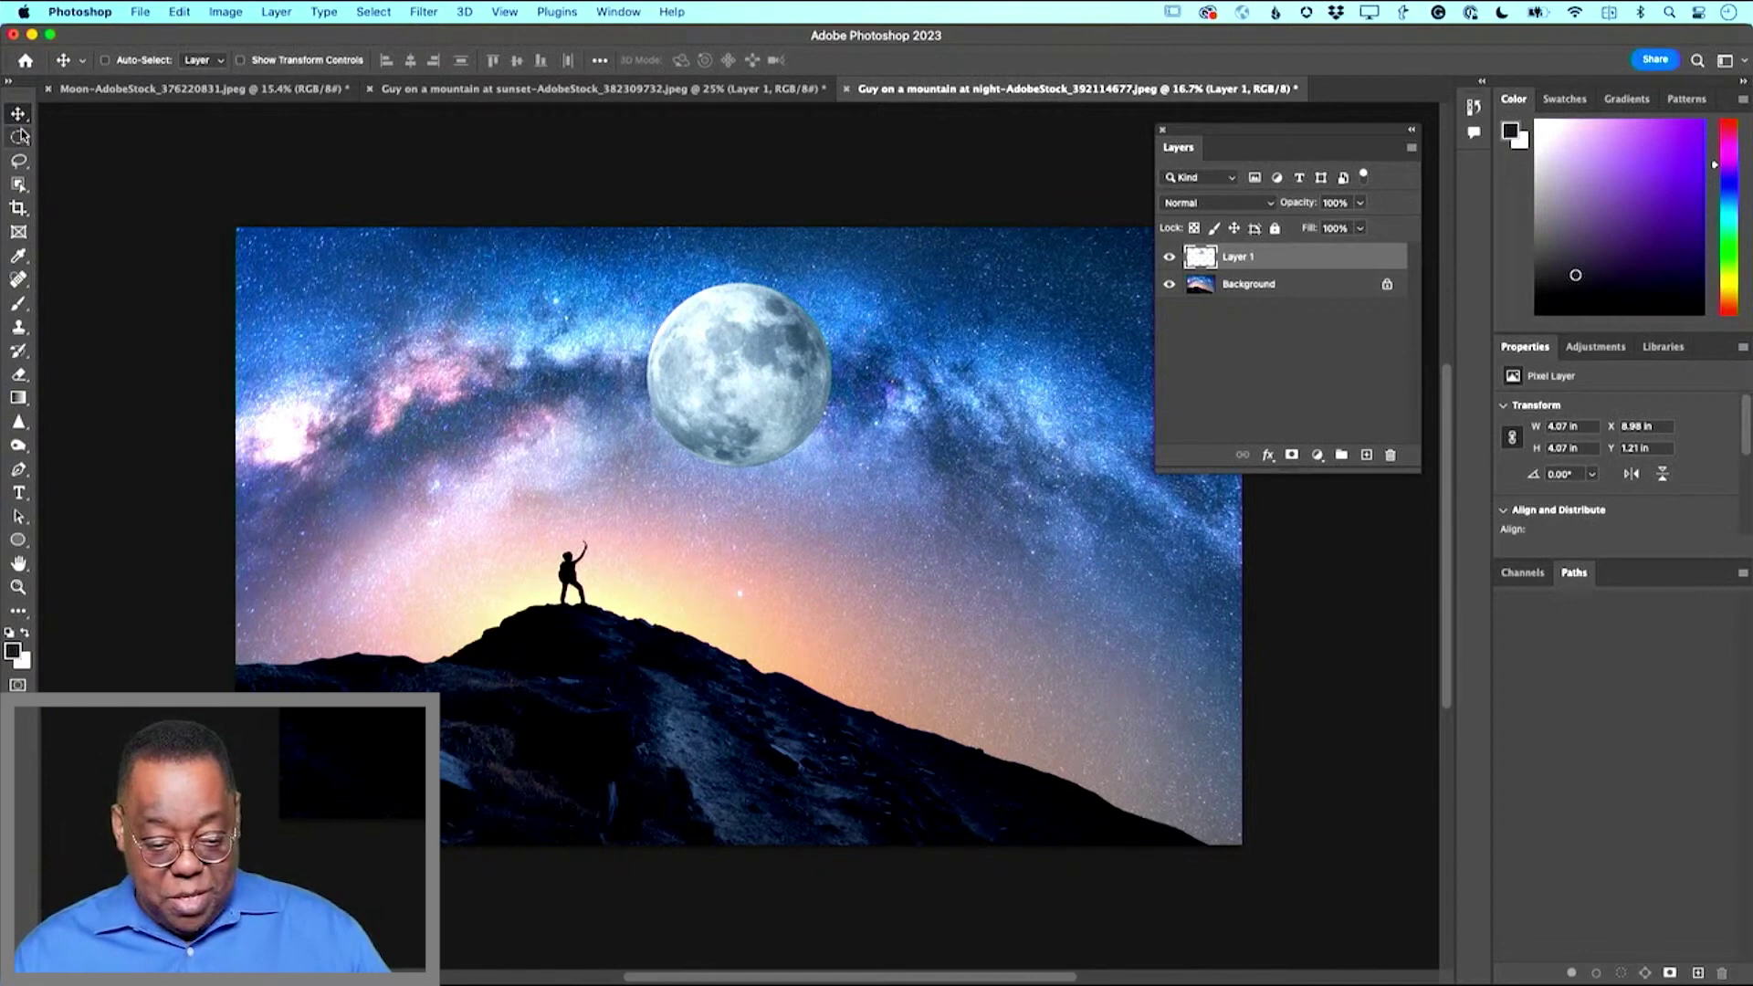
mouse_move(768, 356)
left_mouse_down()
mouse_move(730, 370)
mouse_move(755, 379)
left_mouse_up()
left_click_drag(875, 435, 920, 434)
left_click_drag(1287, 205, 1259, 217)
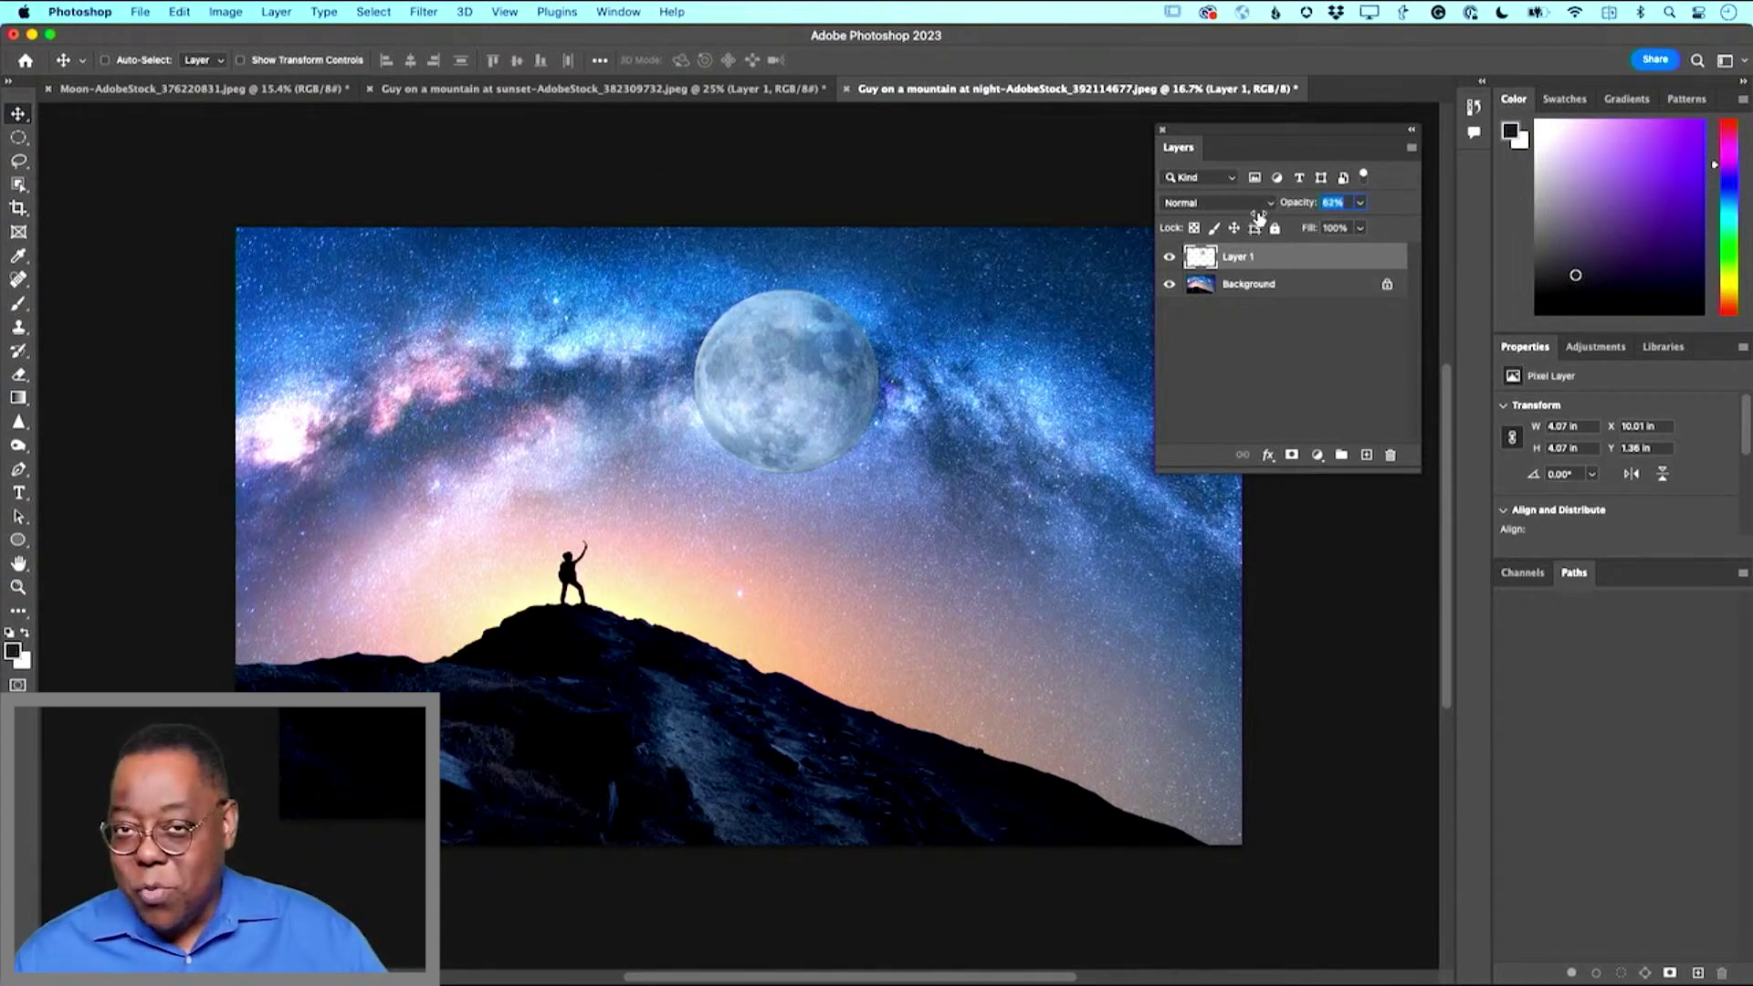
key("Return")
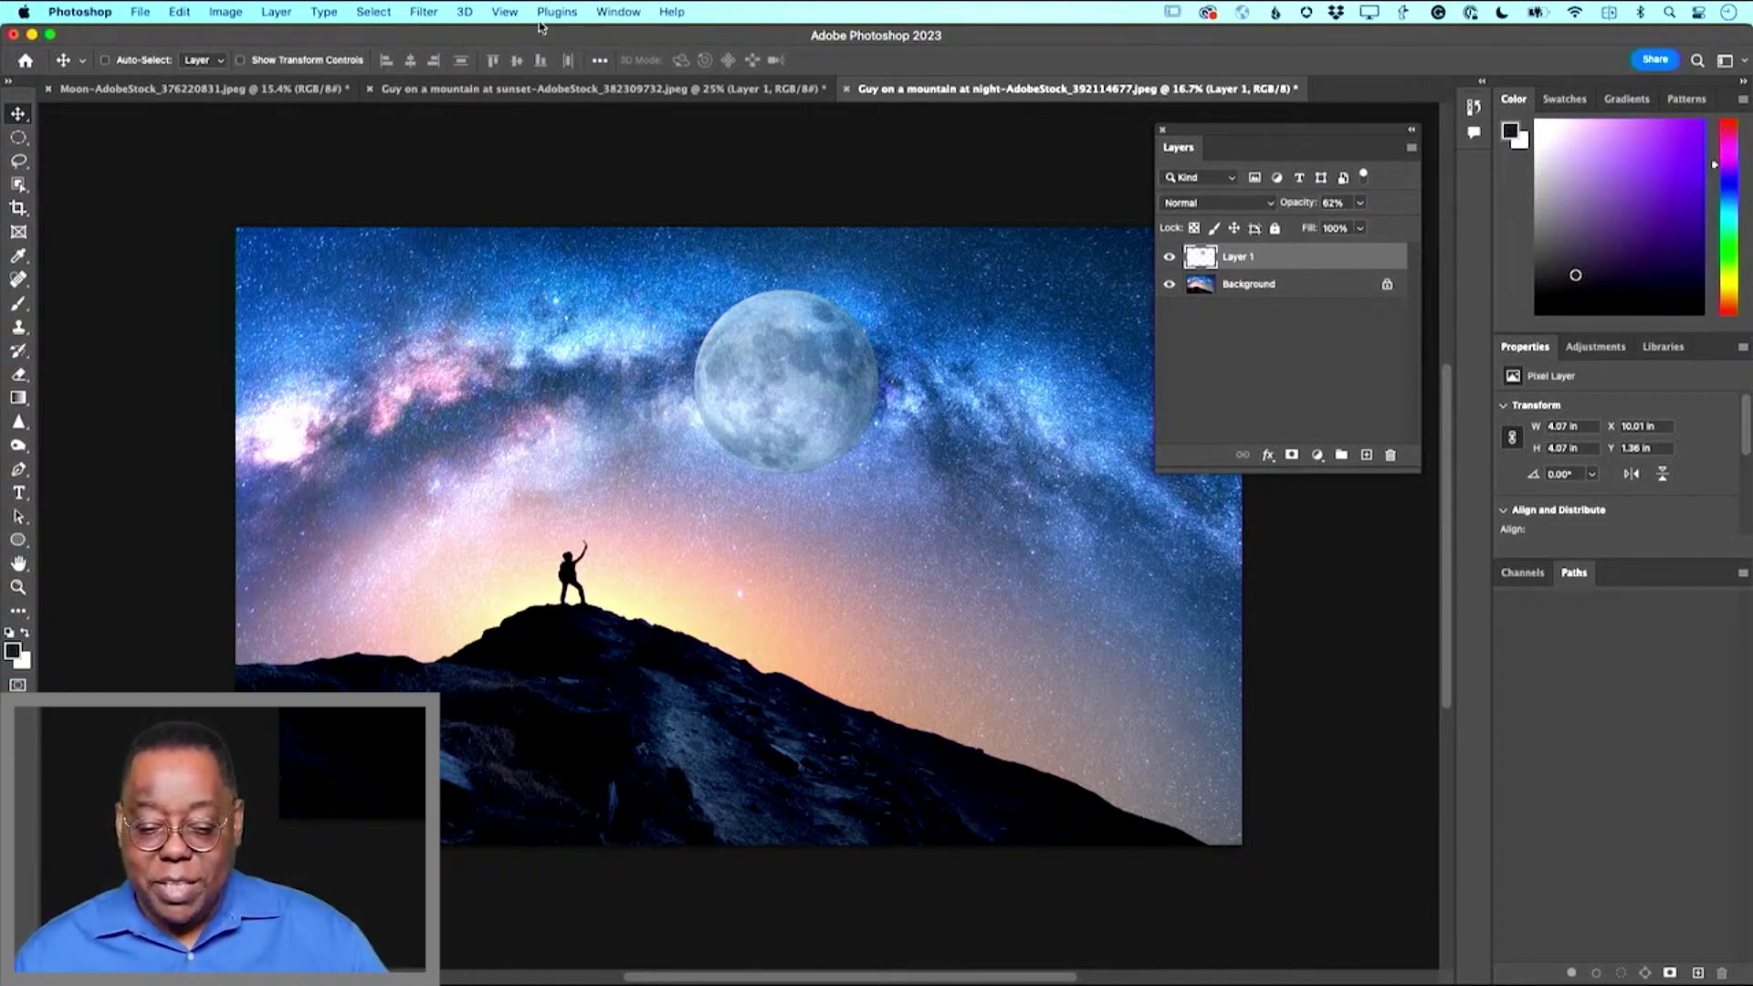
Paint a trial dark brush stroke across the night sky to the hiker, then hide Layer 1
left_click(539, 90)
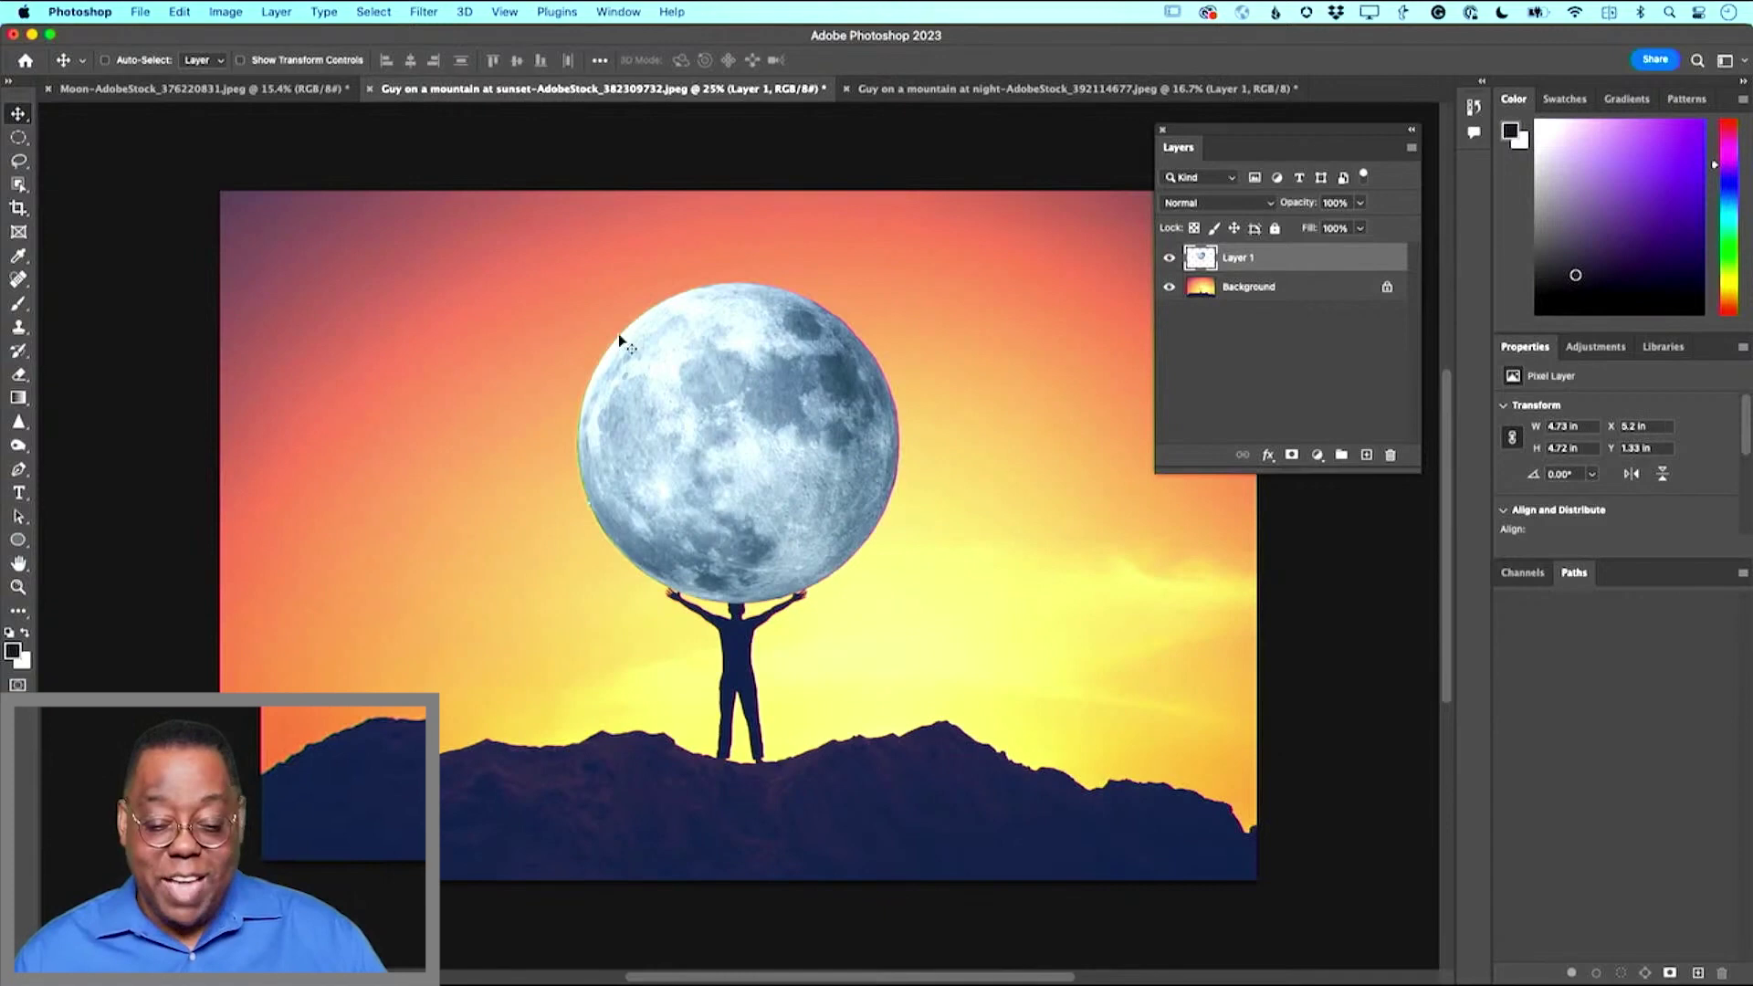
key("ctrl+Tab")
left_click(1168, 259)
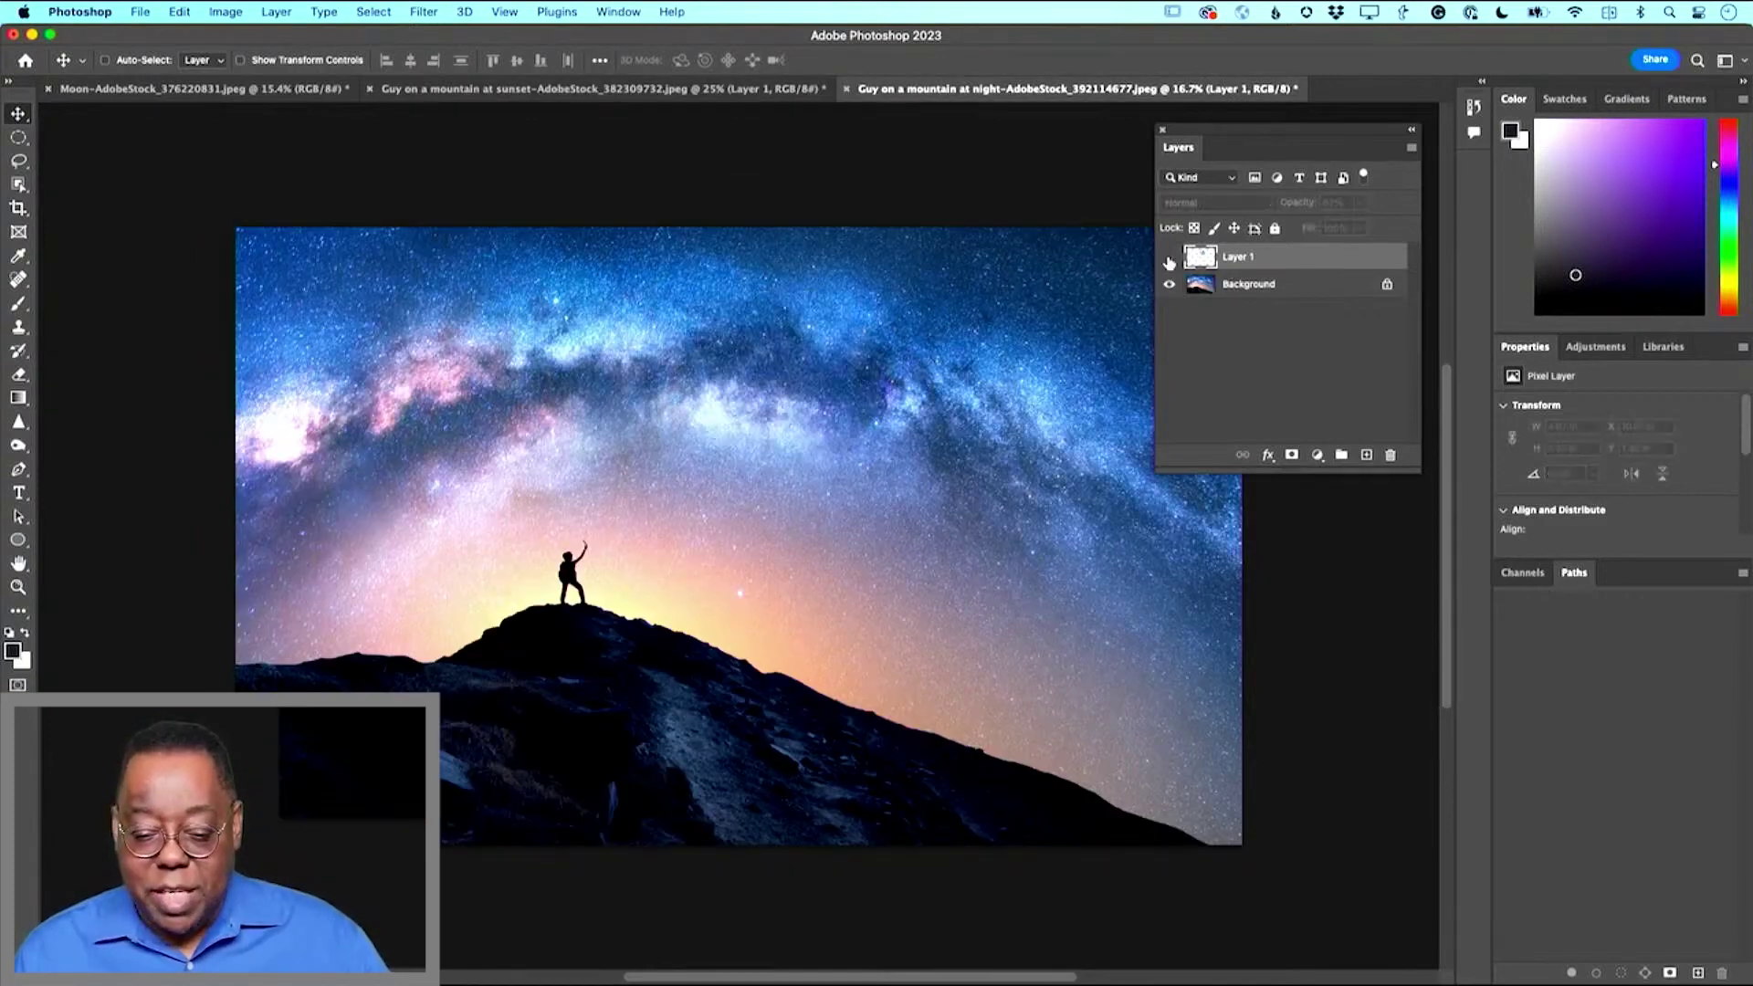
left_click(1169, 261)
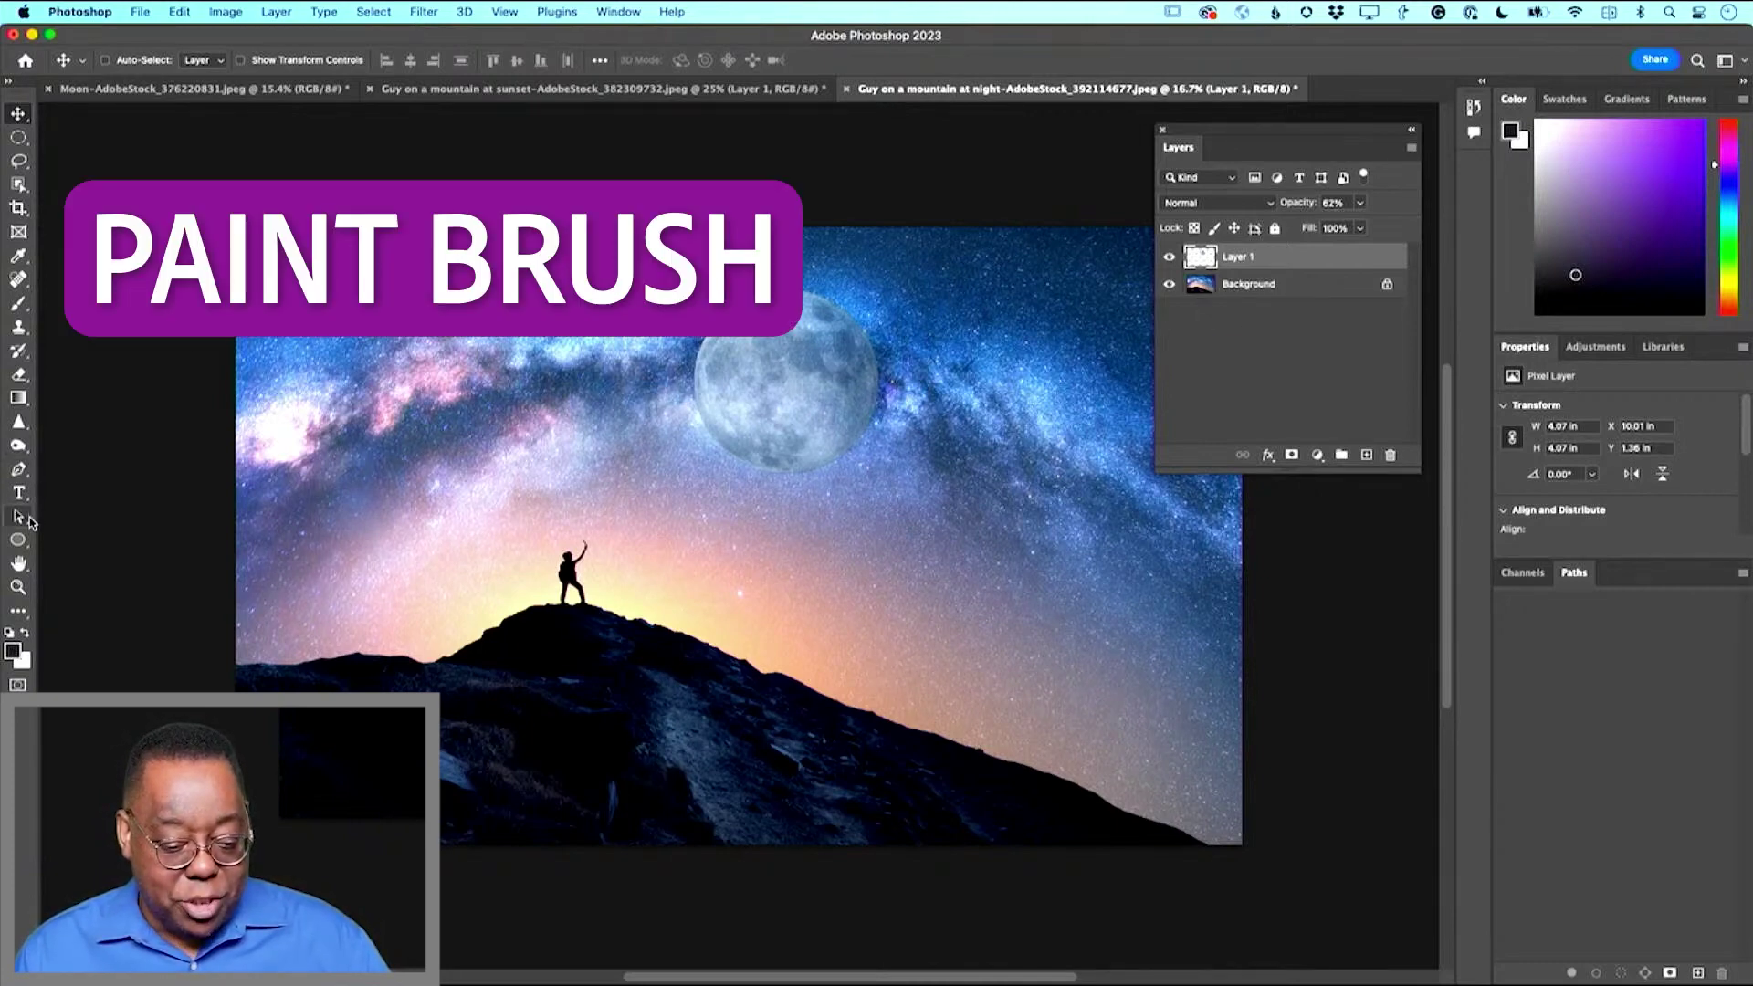
key("b")
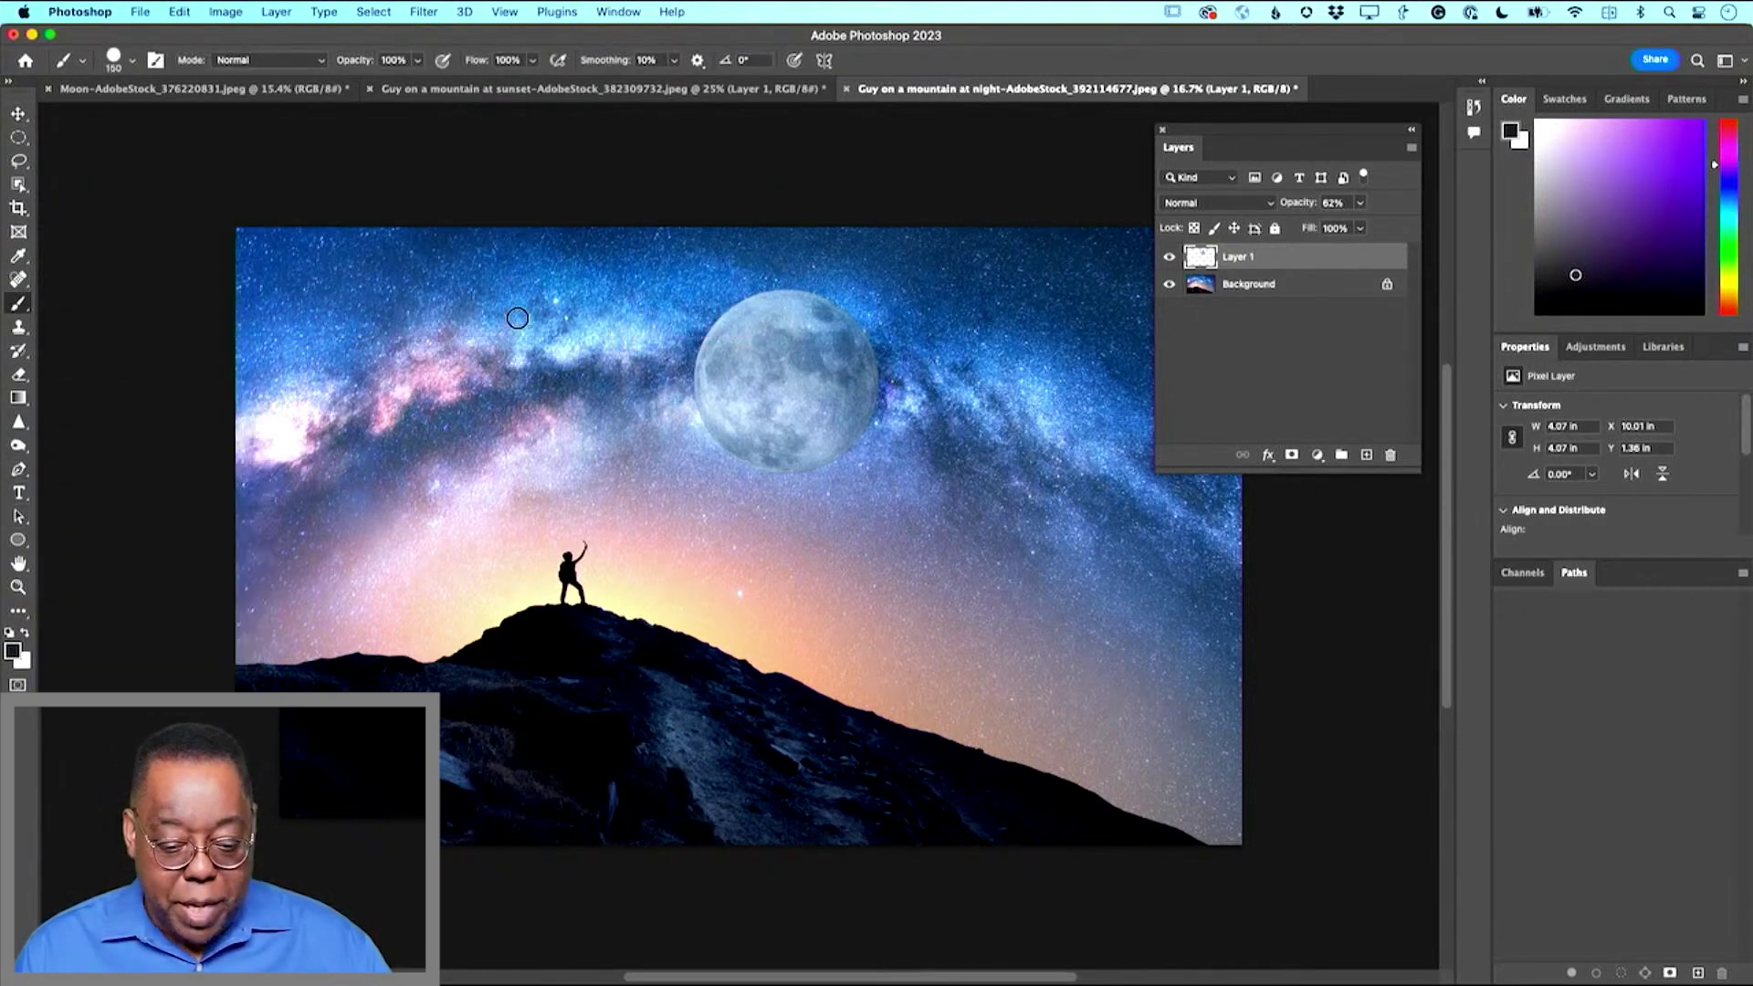
mouse_move(552, 292)
left_mouse_down()
mouse_move(517, 297)
mouse_move(421, 416)
mouse_move(448, 384)
mouse_move(459, 585)
mouse_move(621, 562)
mouse_move(580, 597)
mouse_move(831, 558)
mouse_move(895, 583)
mouse_move(996, 561)
left_mouse_up()
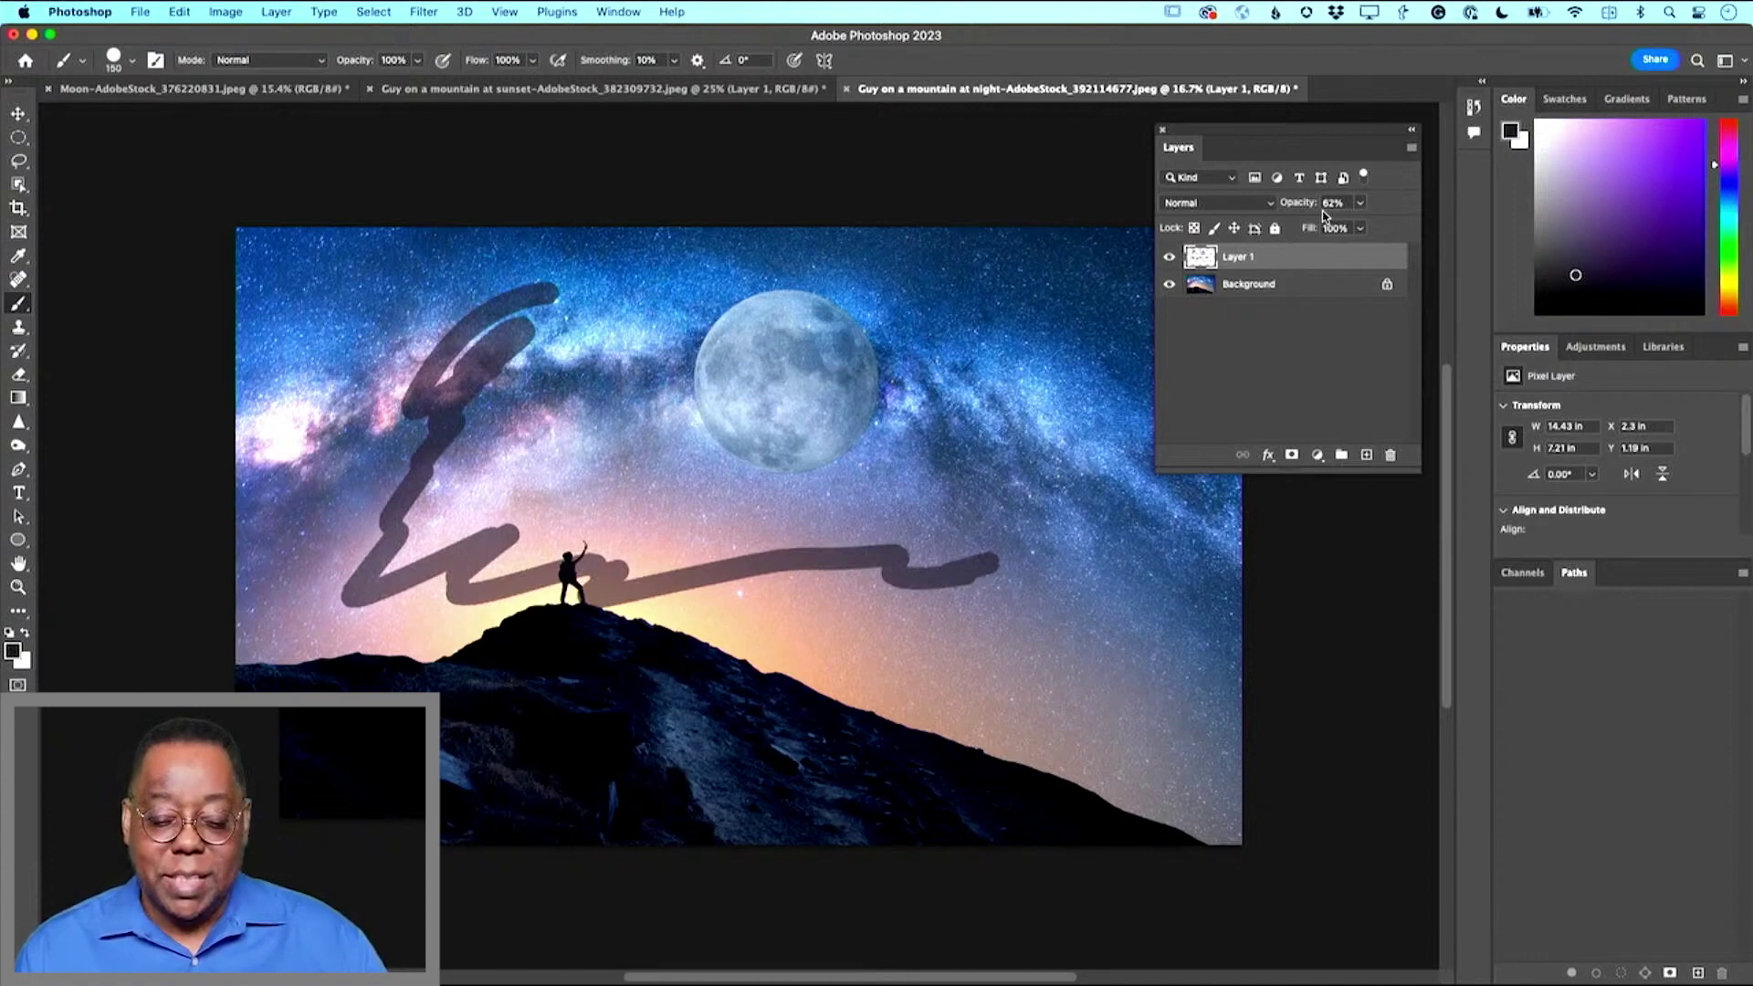
left_click(1169, 257)
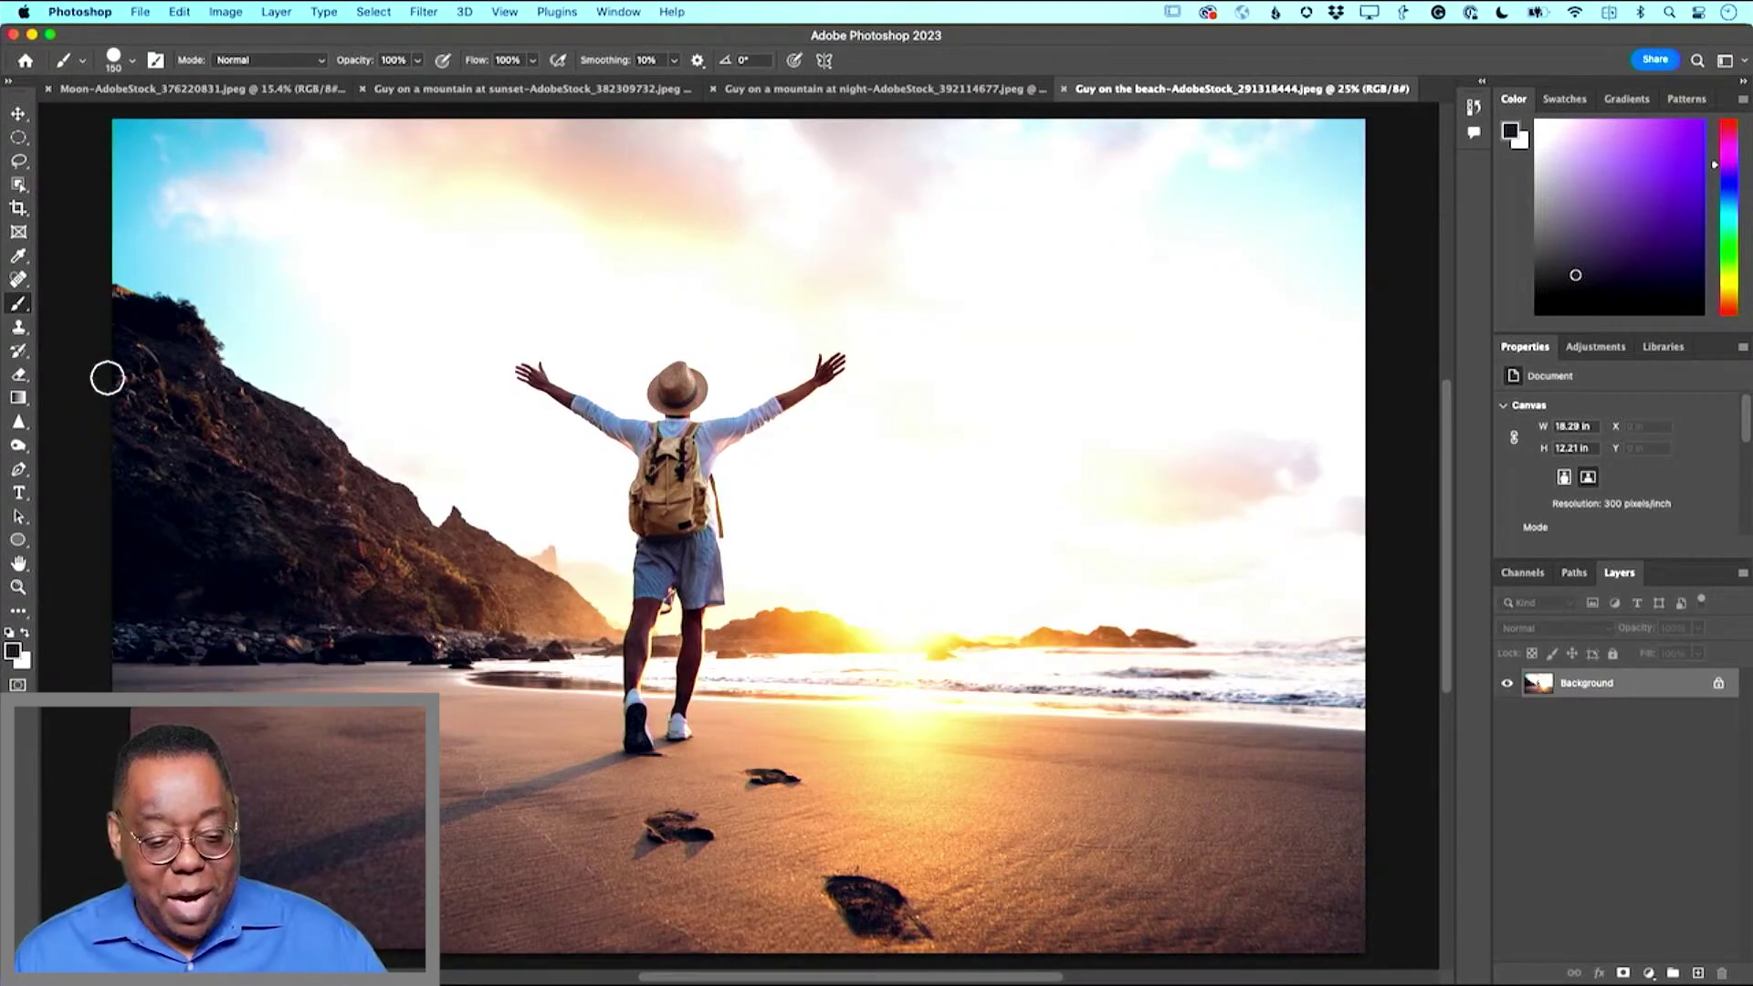
Type 'Beach' as a horizontal text layer above the man and select the text
left_click(19, 493)
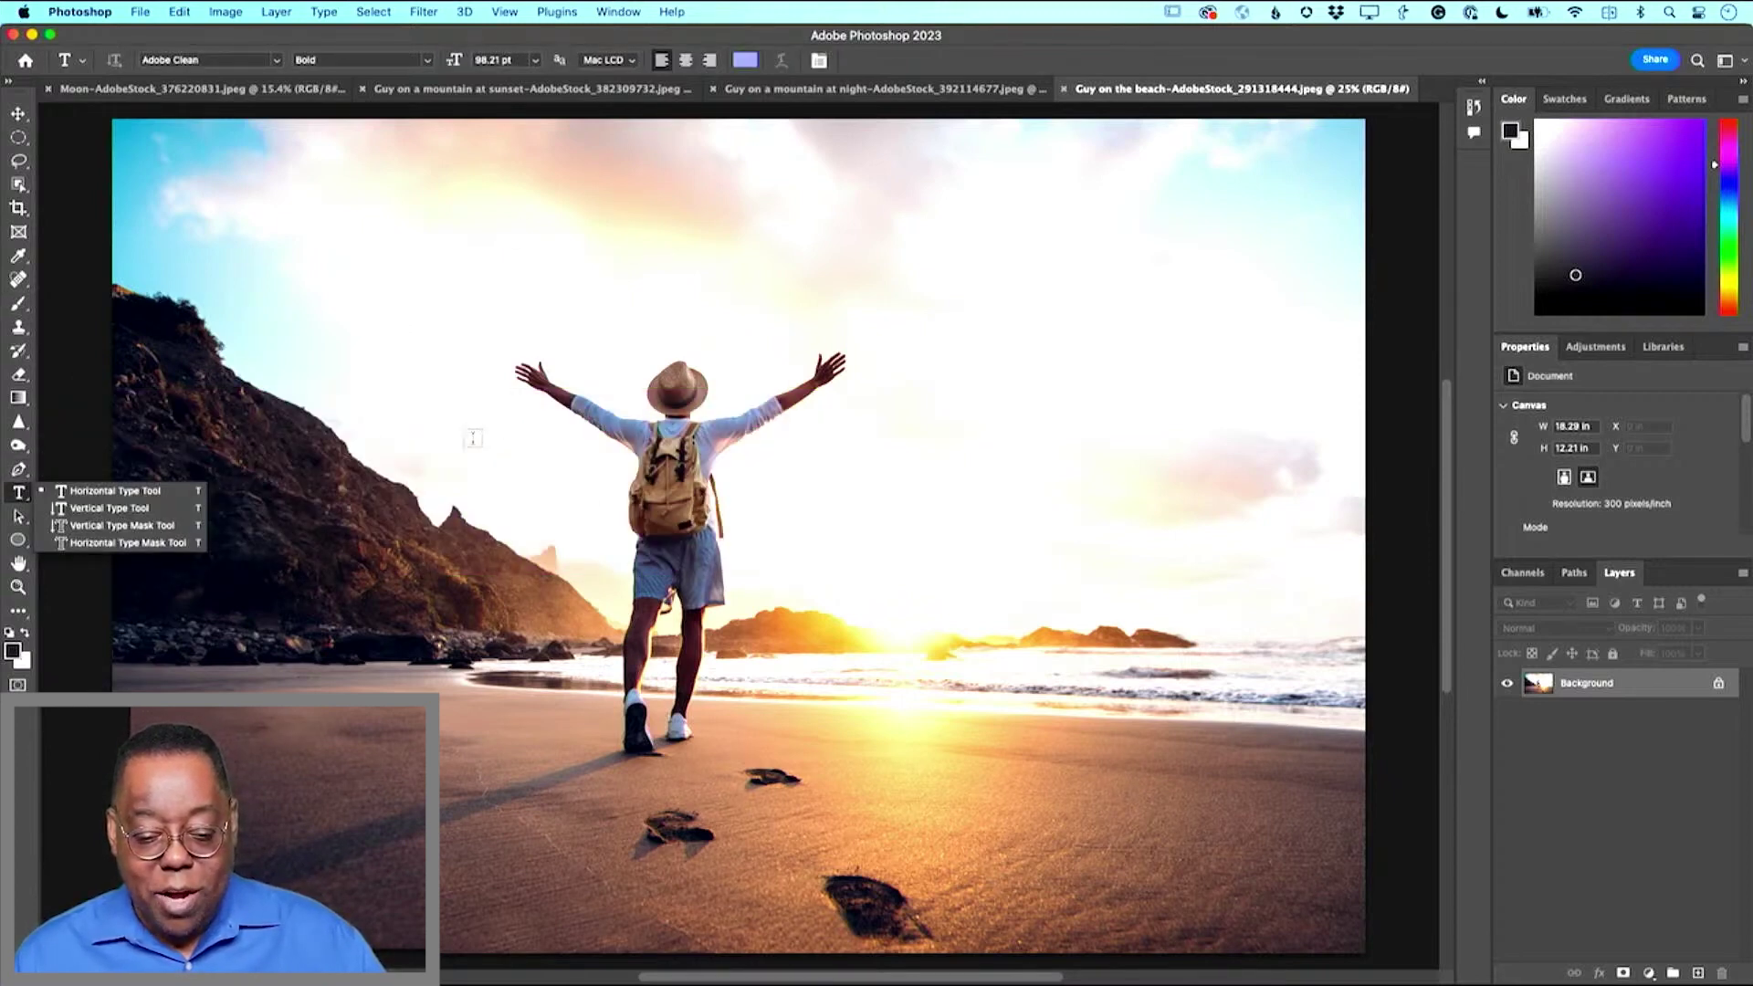
left_click(474, 421)
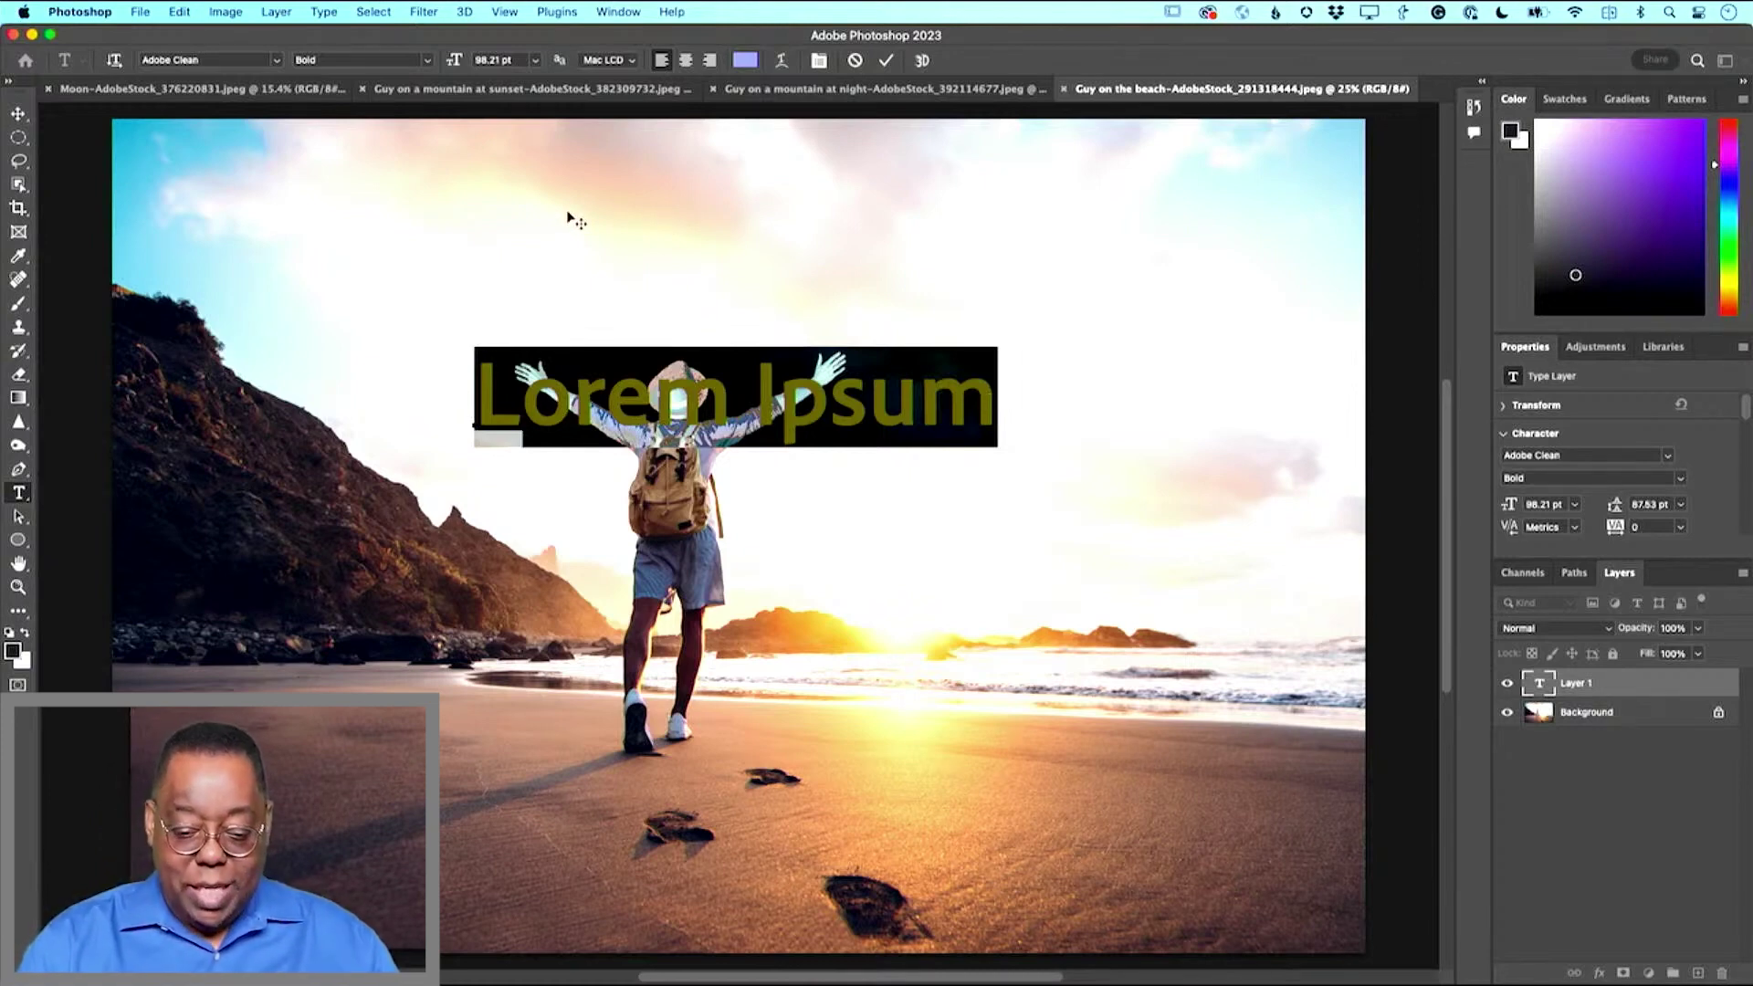
type("Beach")
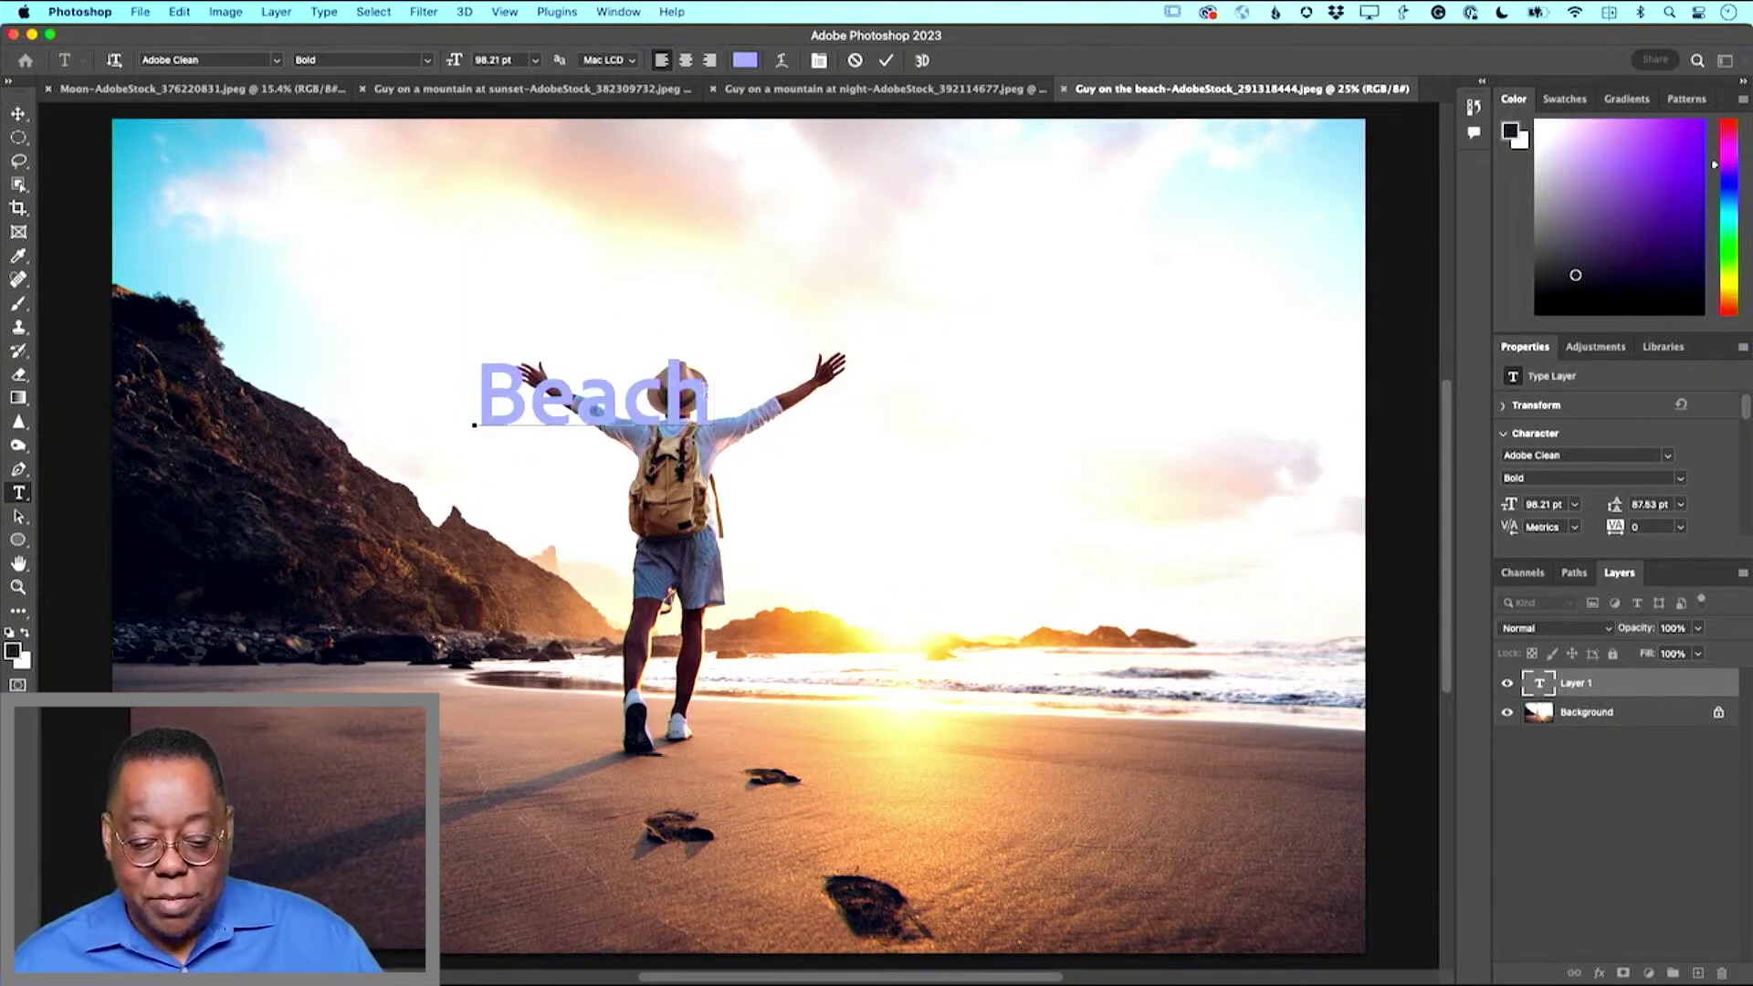
left_click_drag(715, 397, 474, 401)
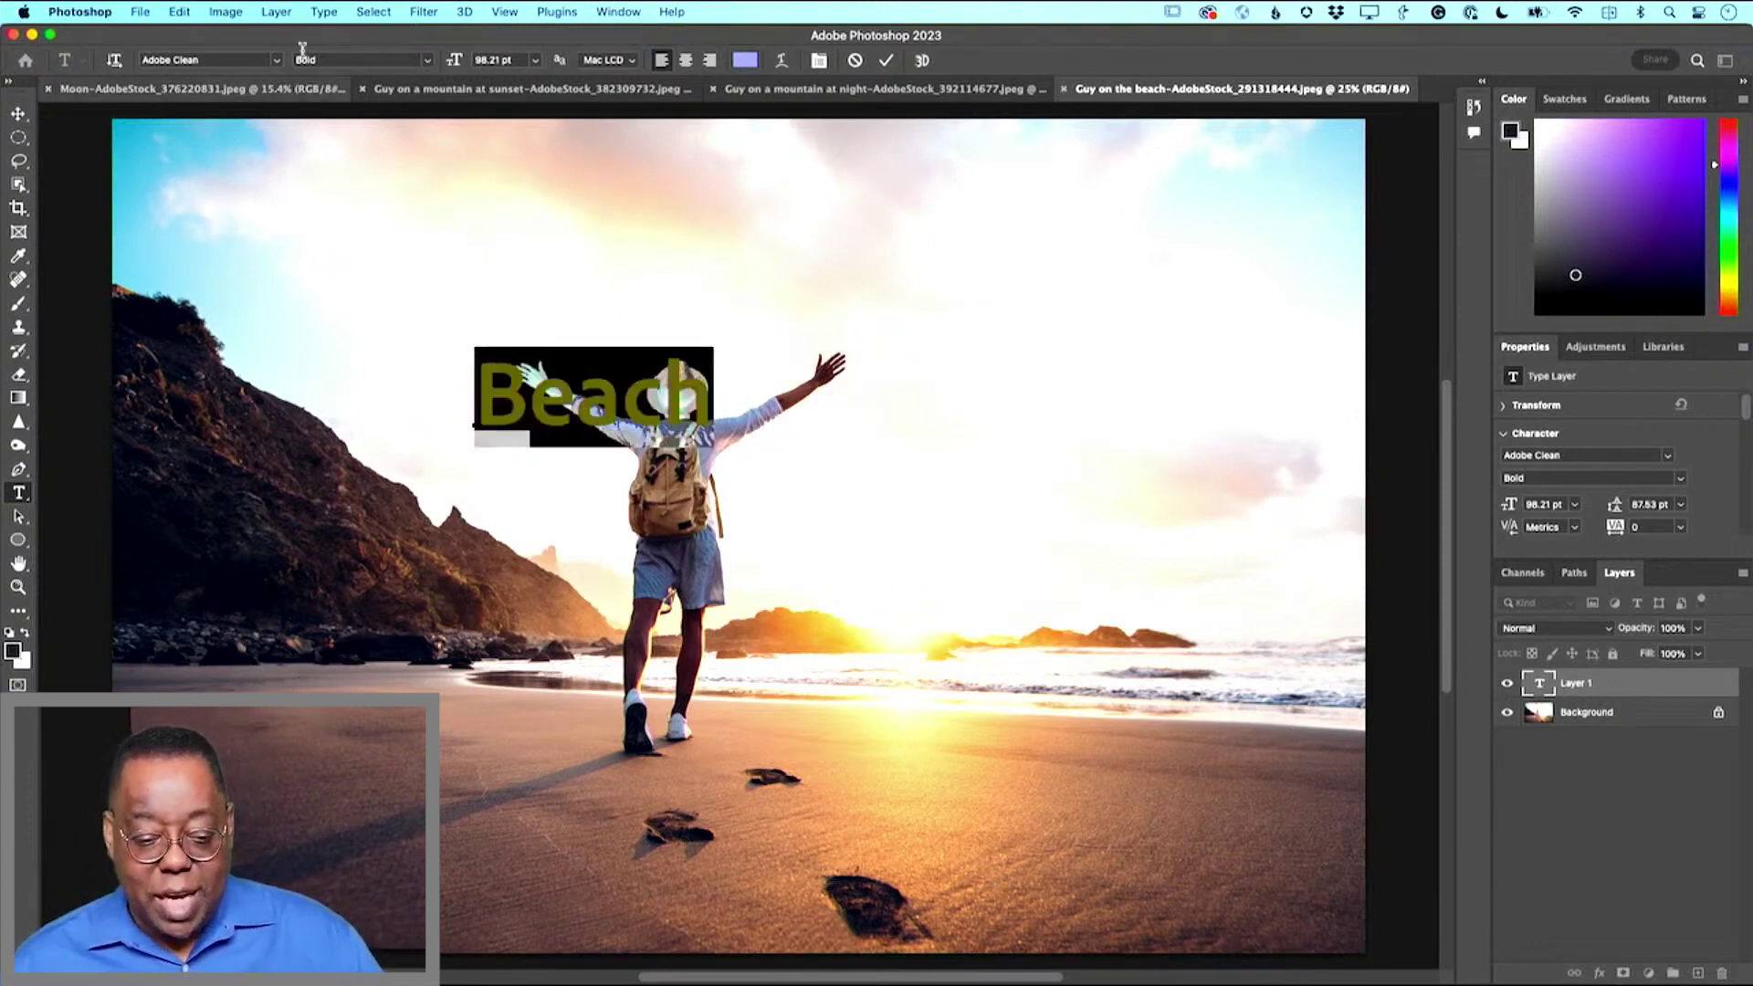
Set the Beach text to FatFrank Heavy at 200 pt
left_click(274, 61)
type("heavy")
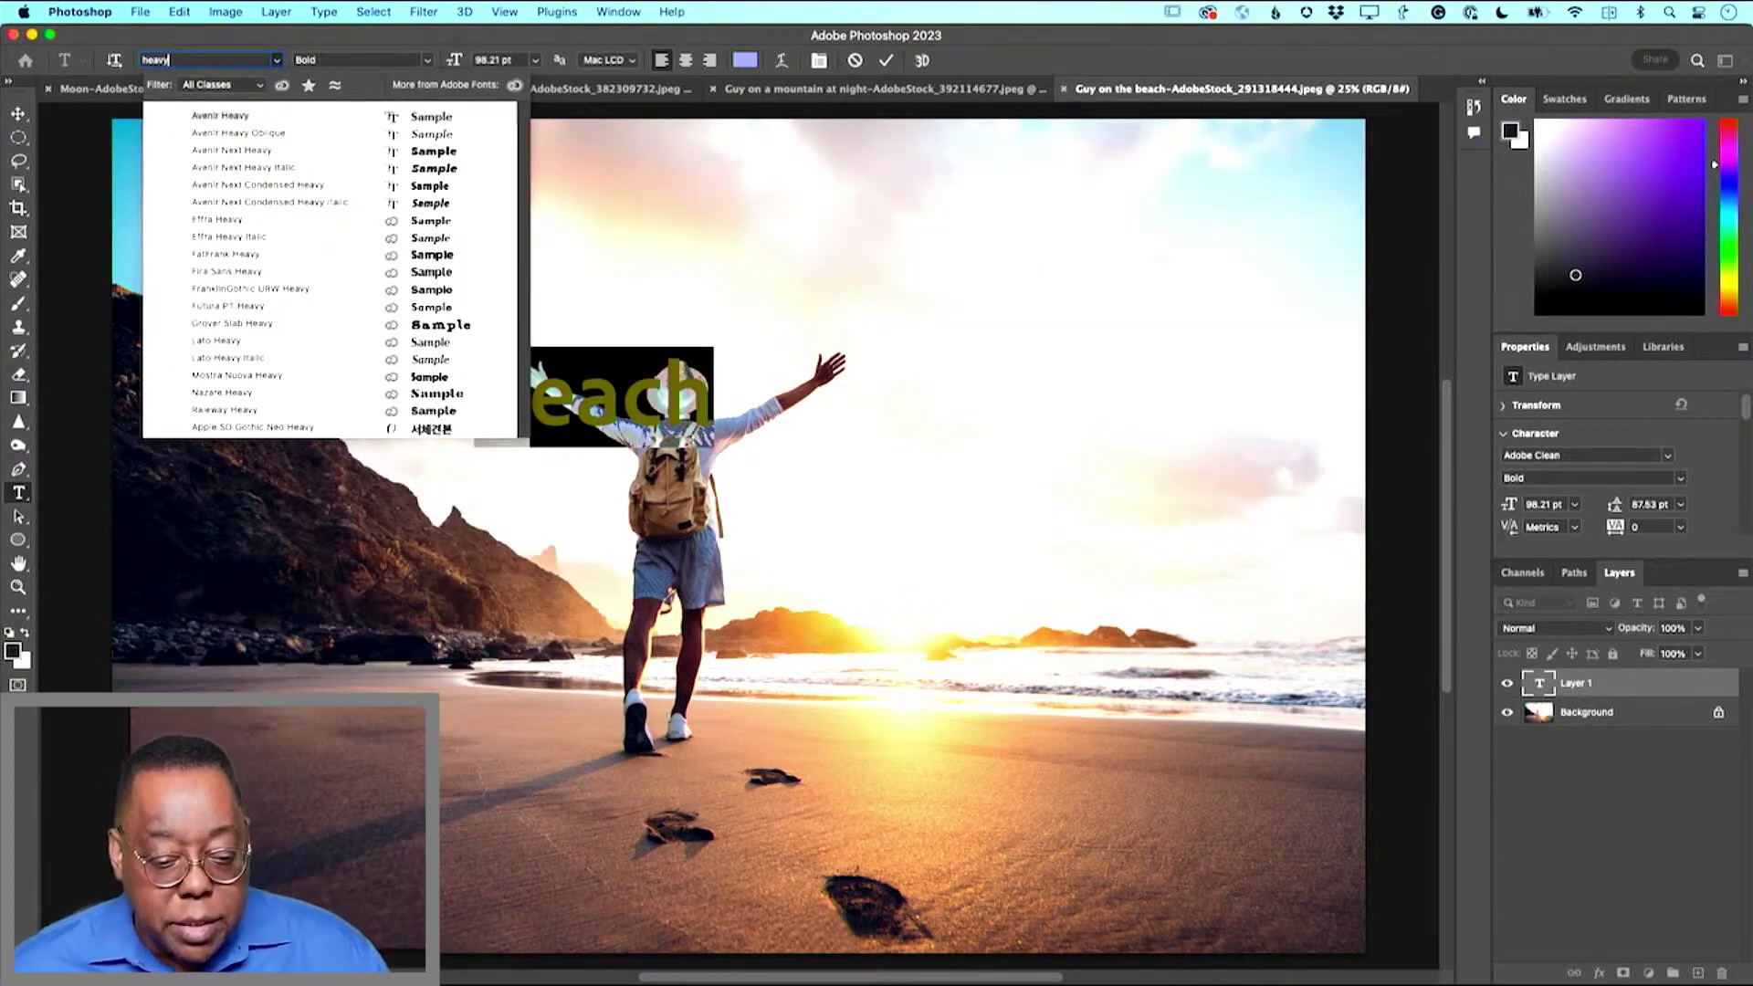
left_click(225, 254)
key("Tab")
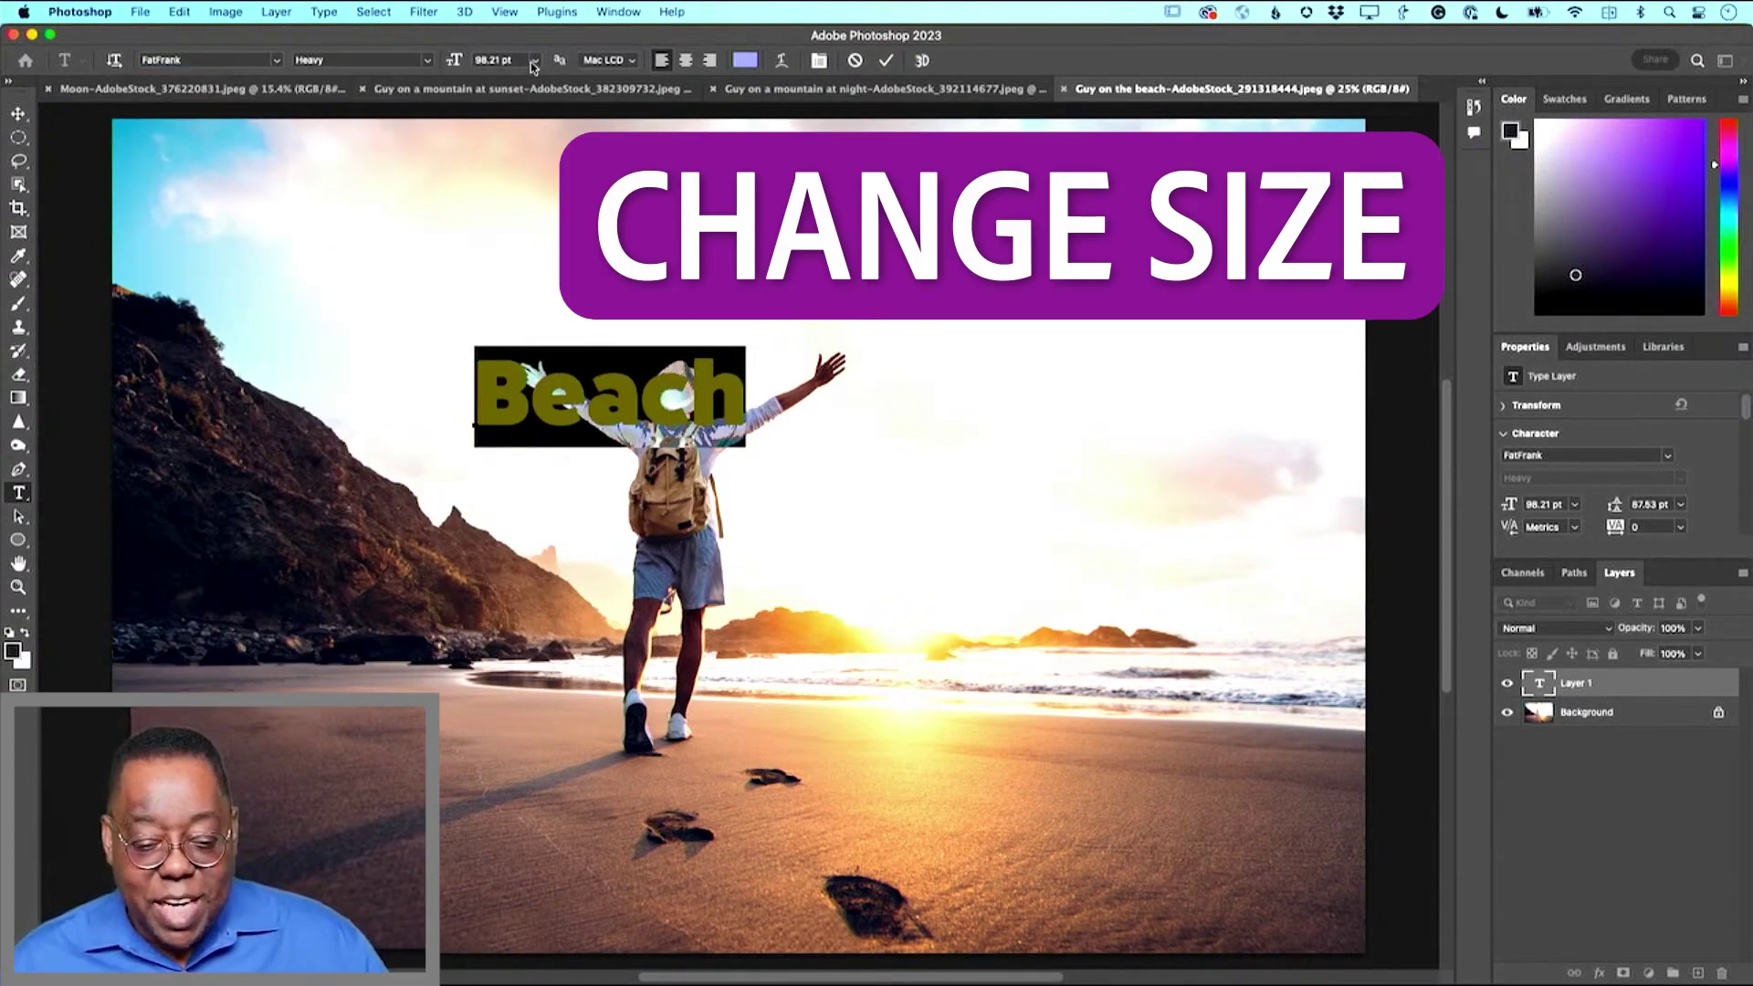
type("200")
key("shift+Tab")
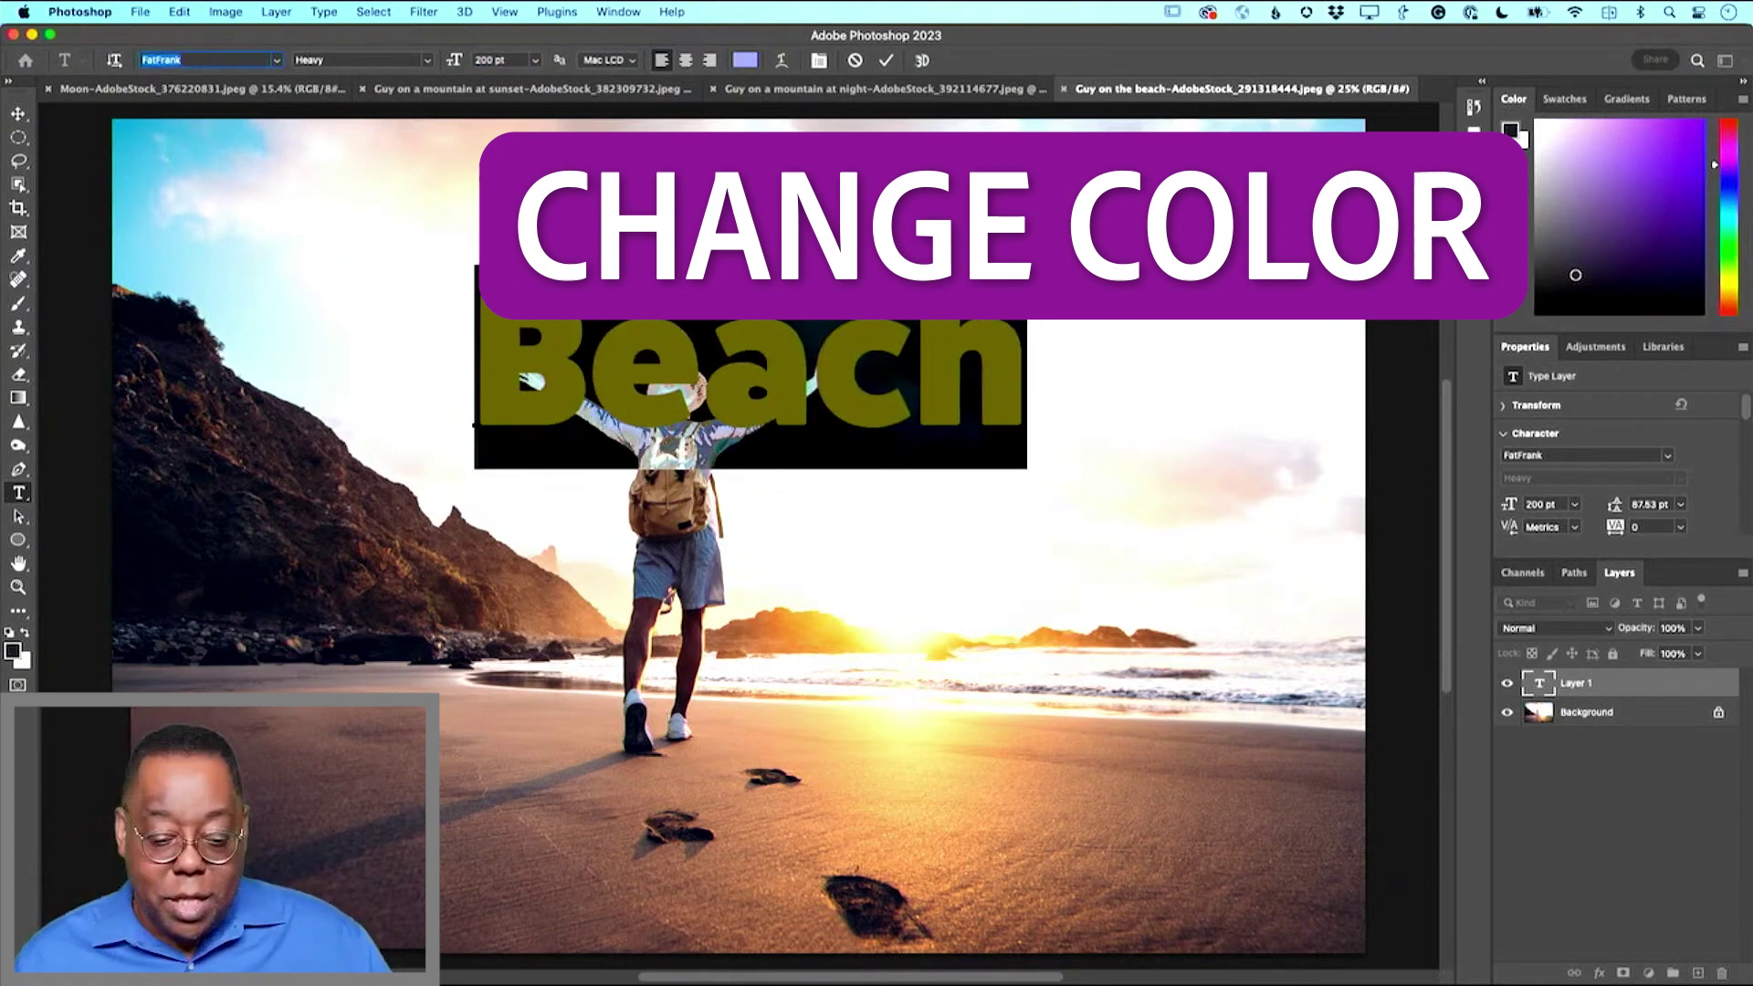
Colour the text light blue #5ca9bf sampled from the sky and commit it
left_click(745, 60)
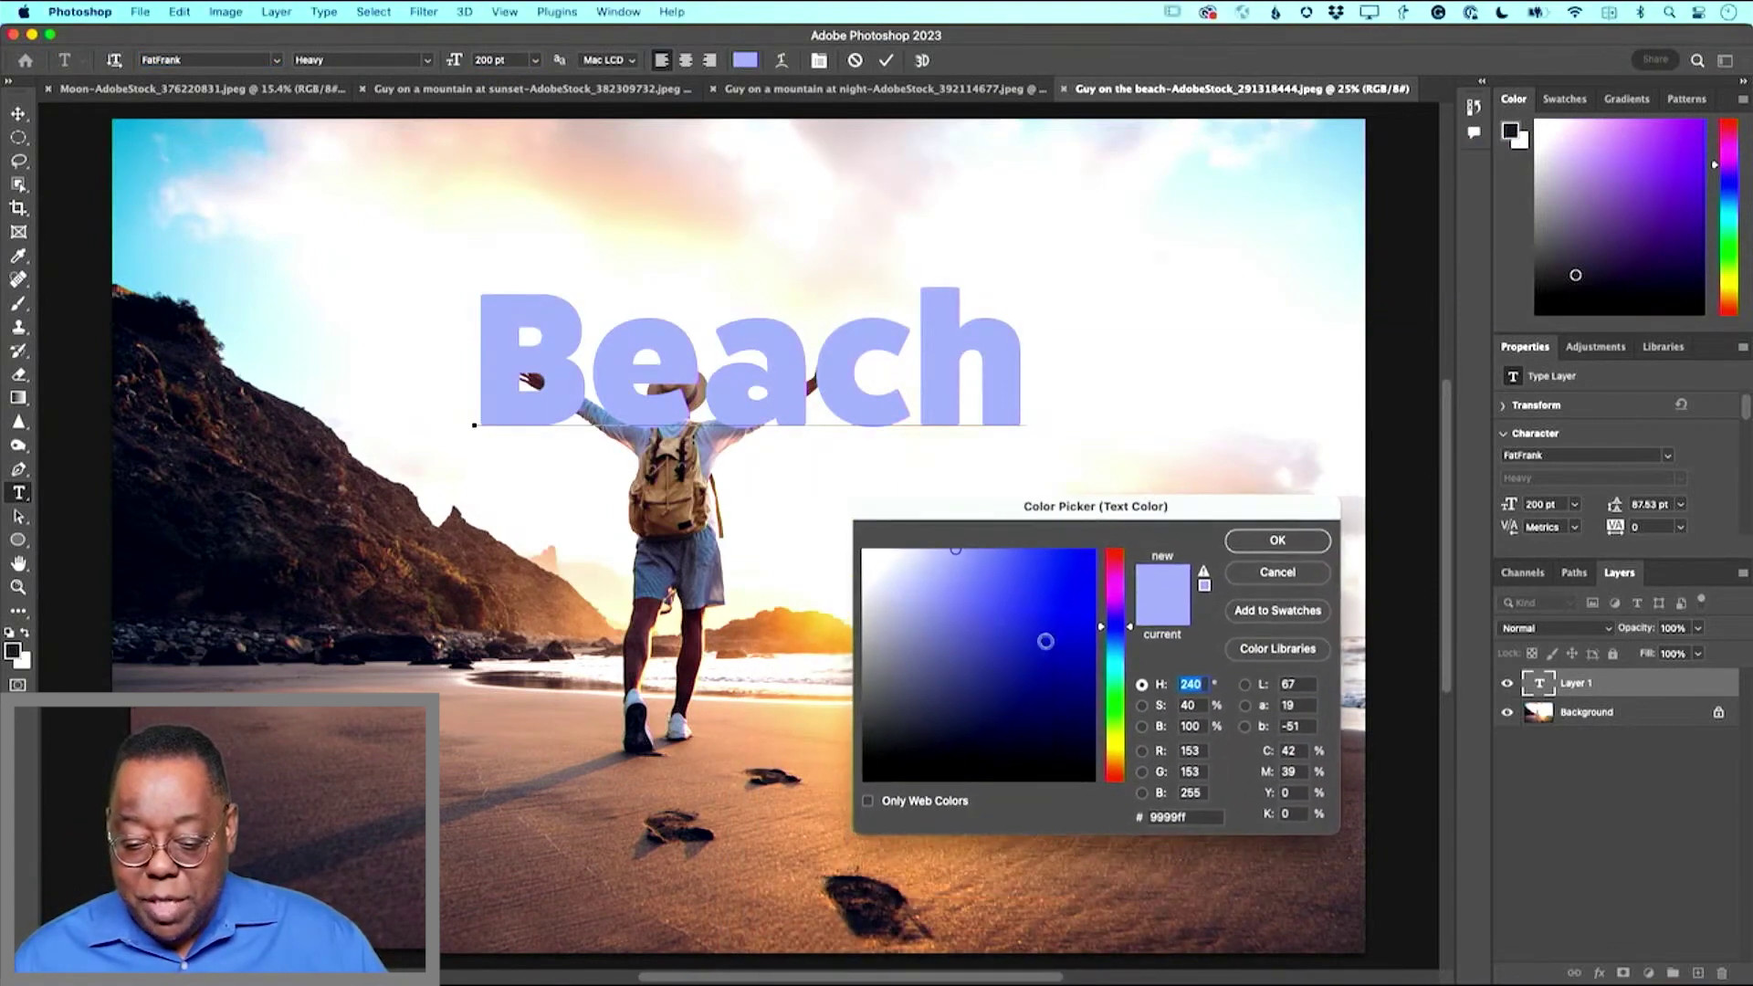
left_click(1116, 687)
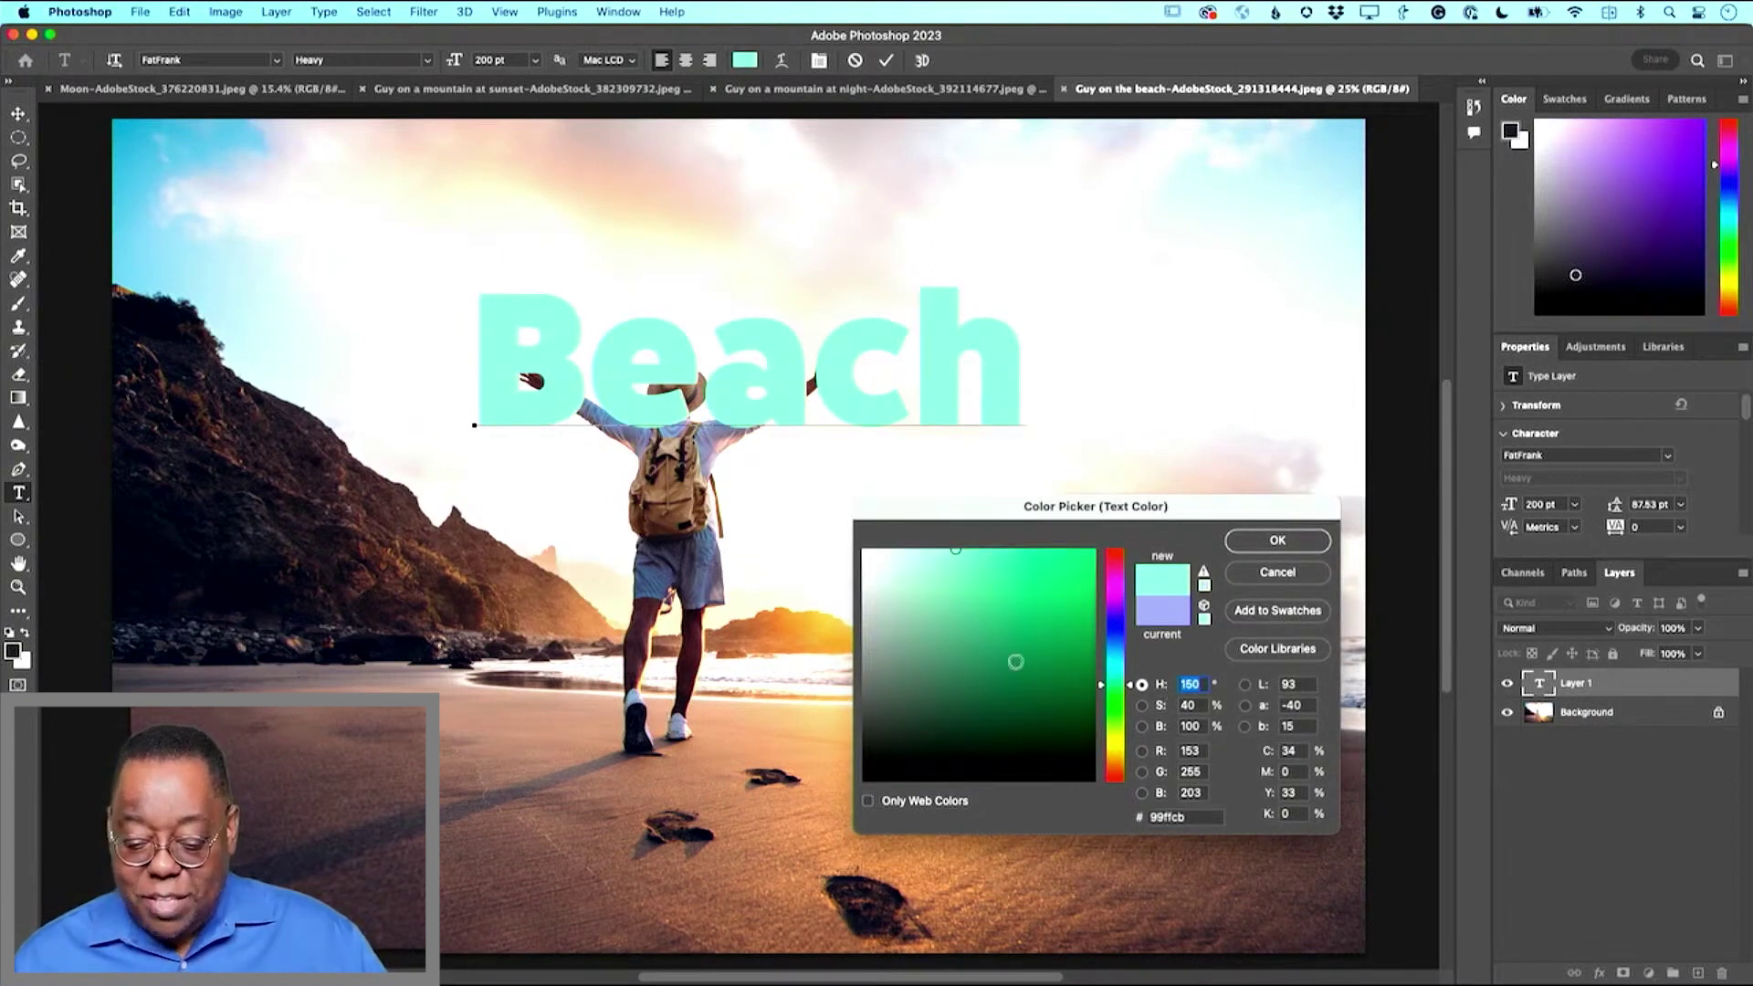
left_click(1014, 660)
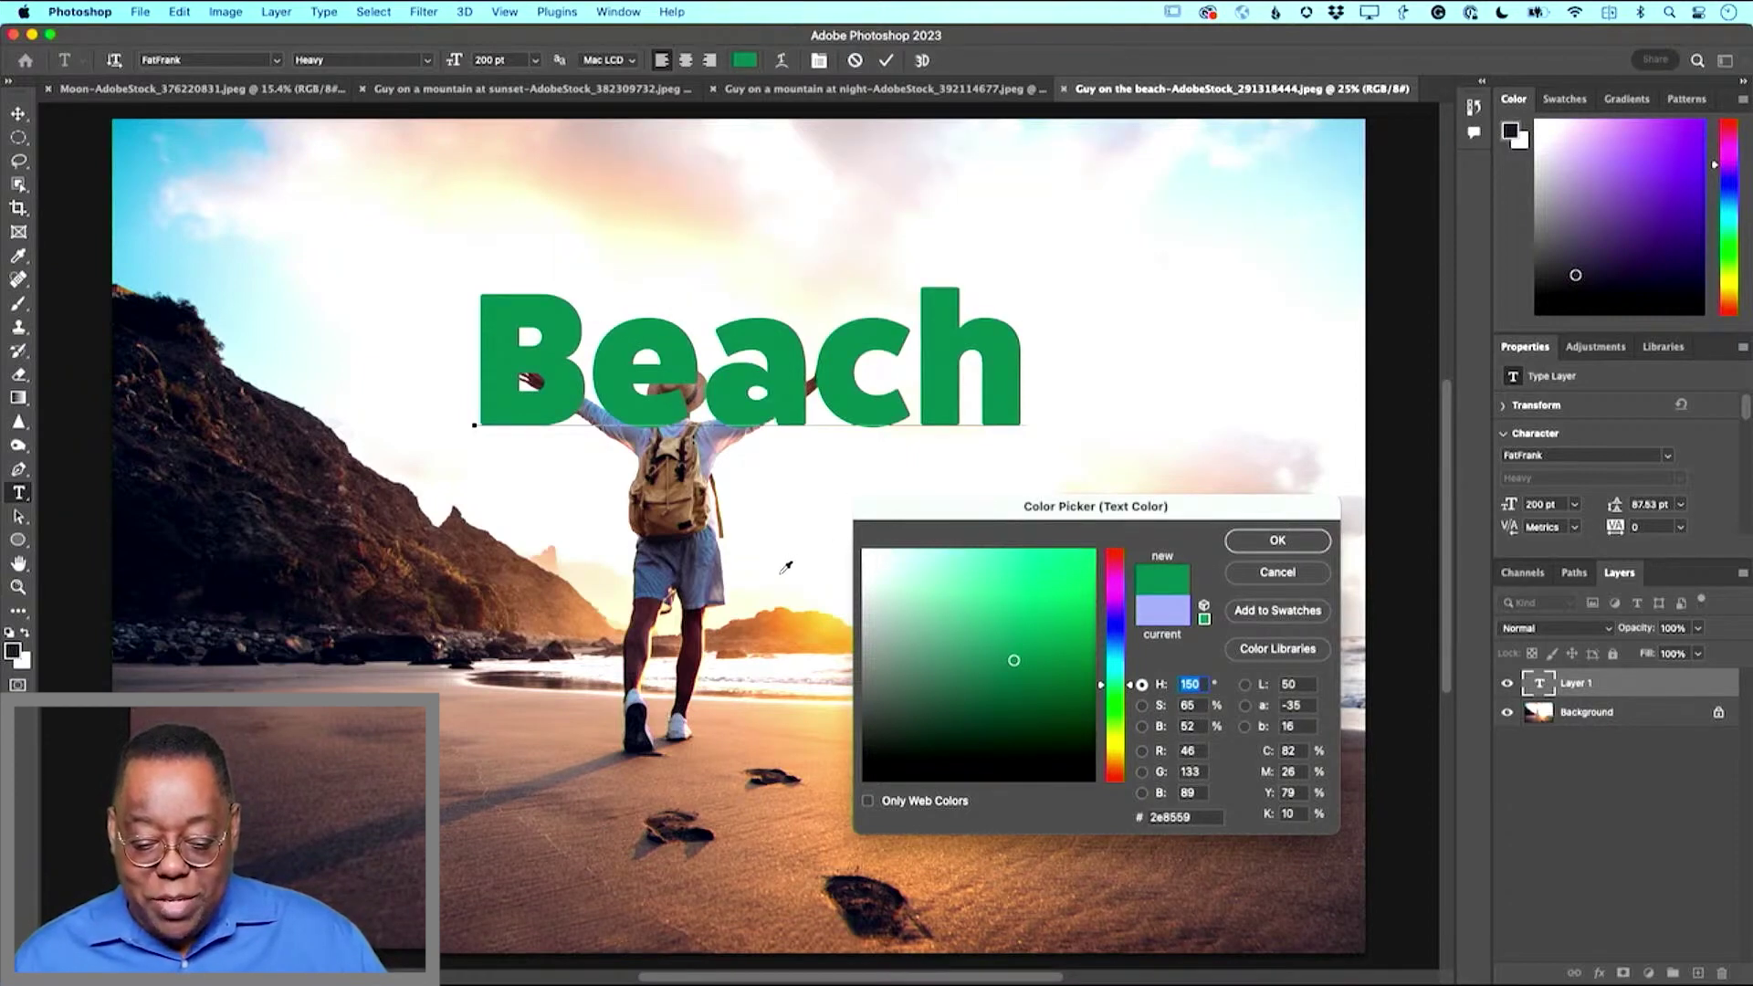
left_click(141, 157)
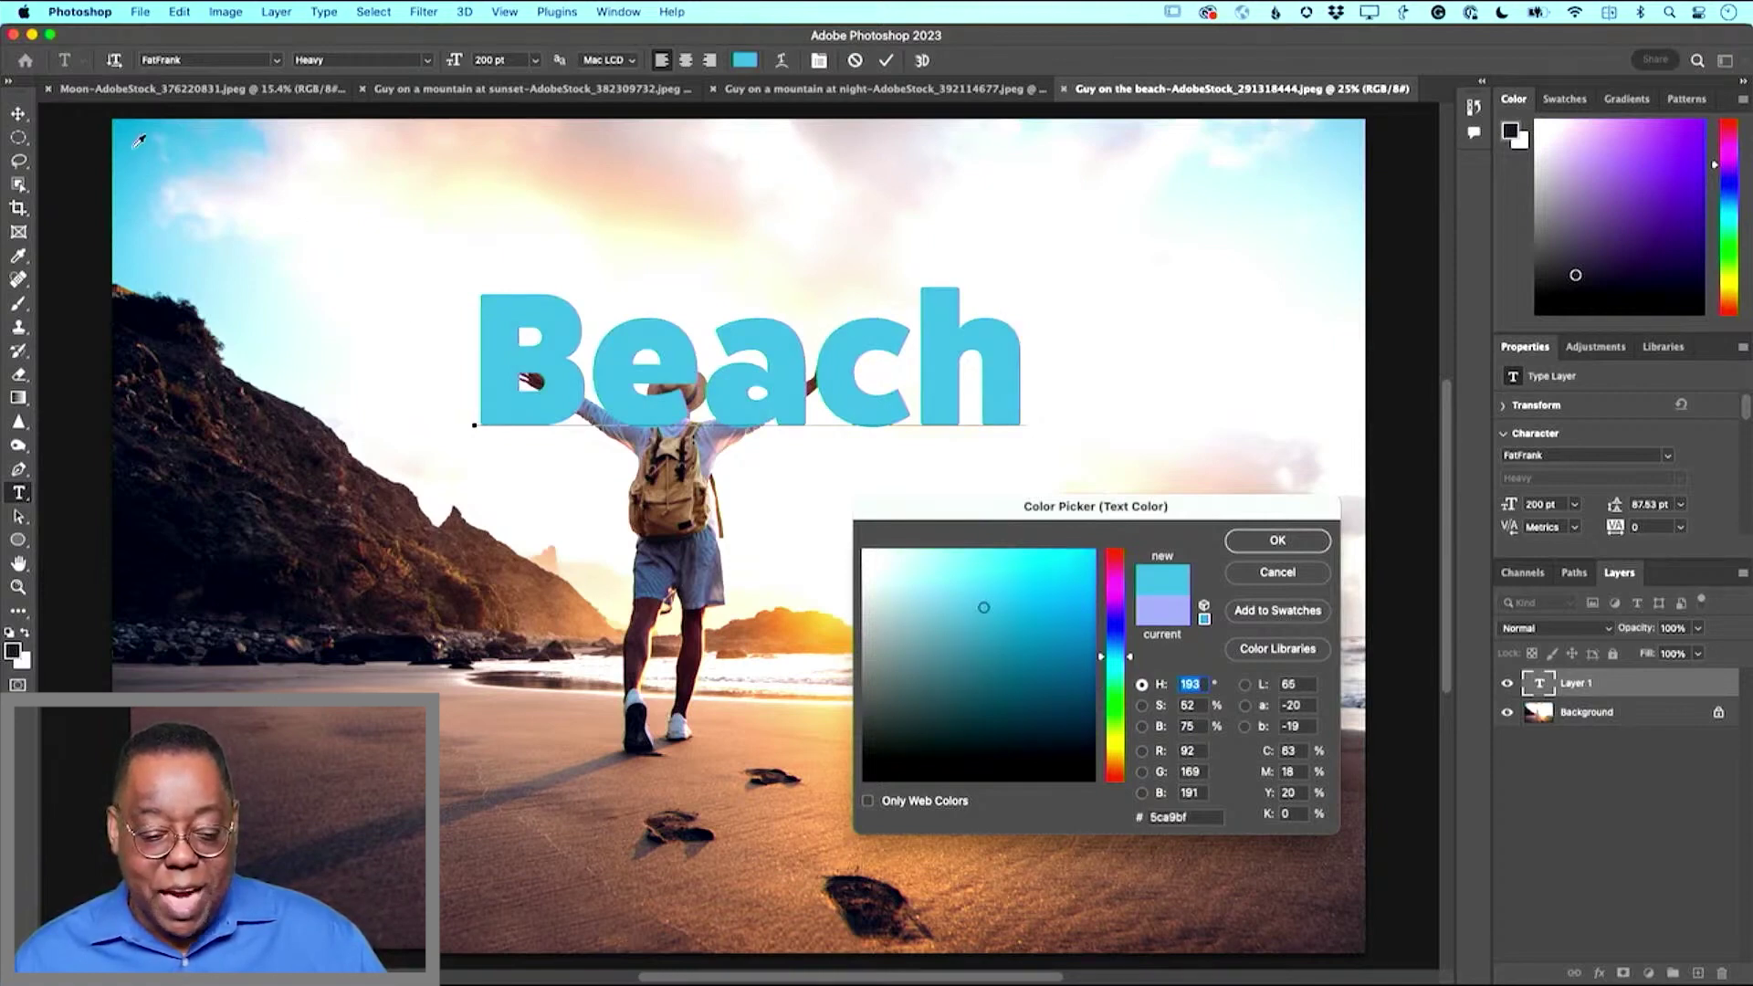
key("Return")
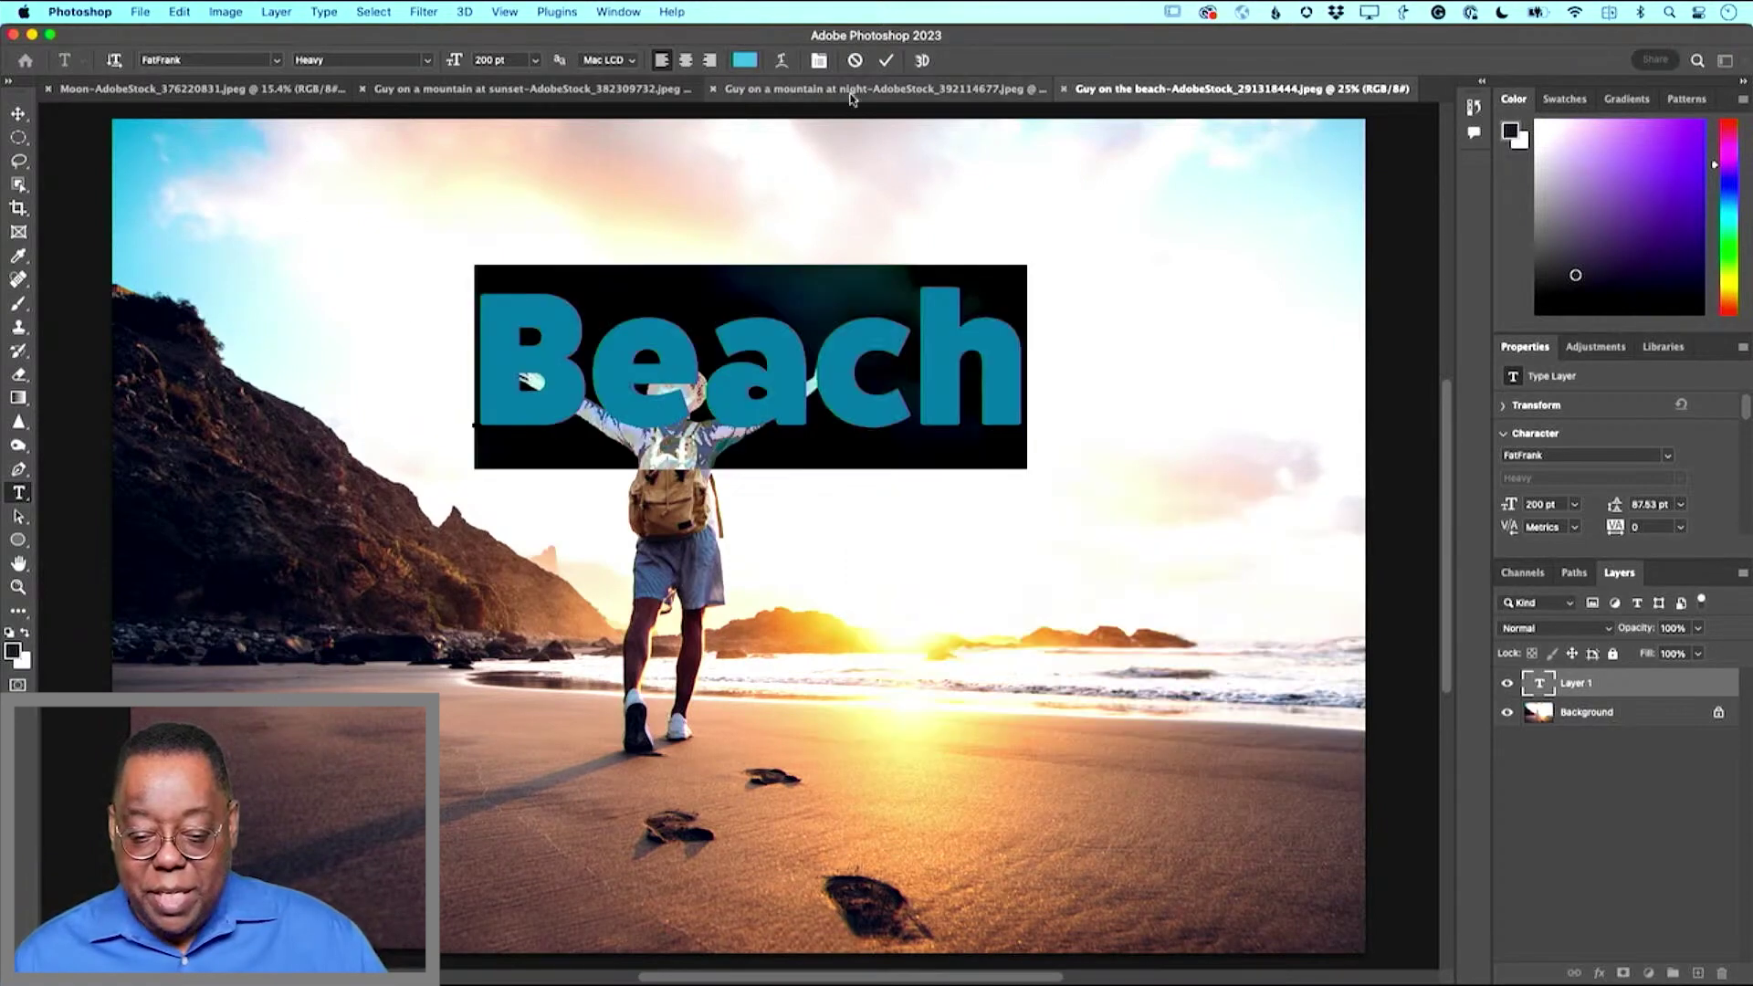
left_click(886, 60)
Move the Beach text lower and to the left, then hide its layer
key("v")
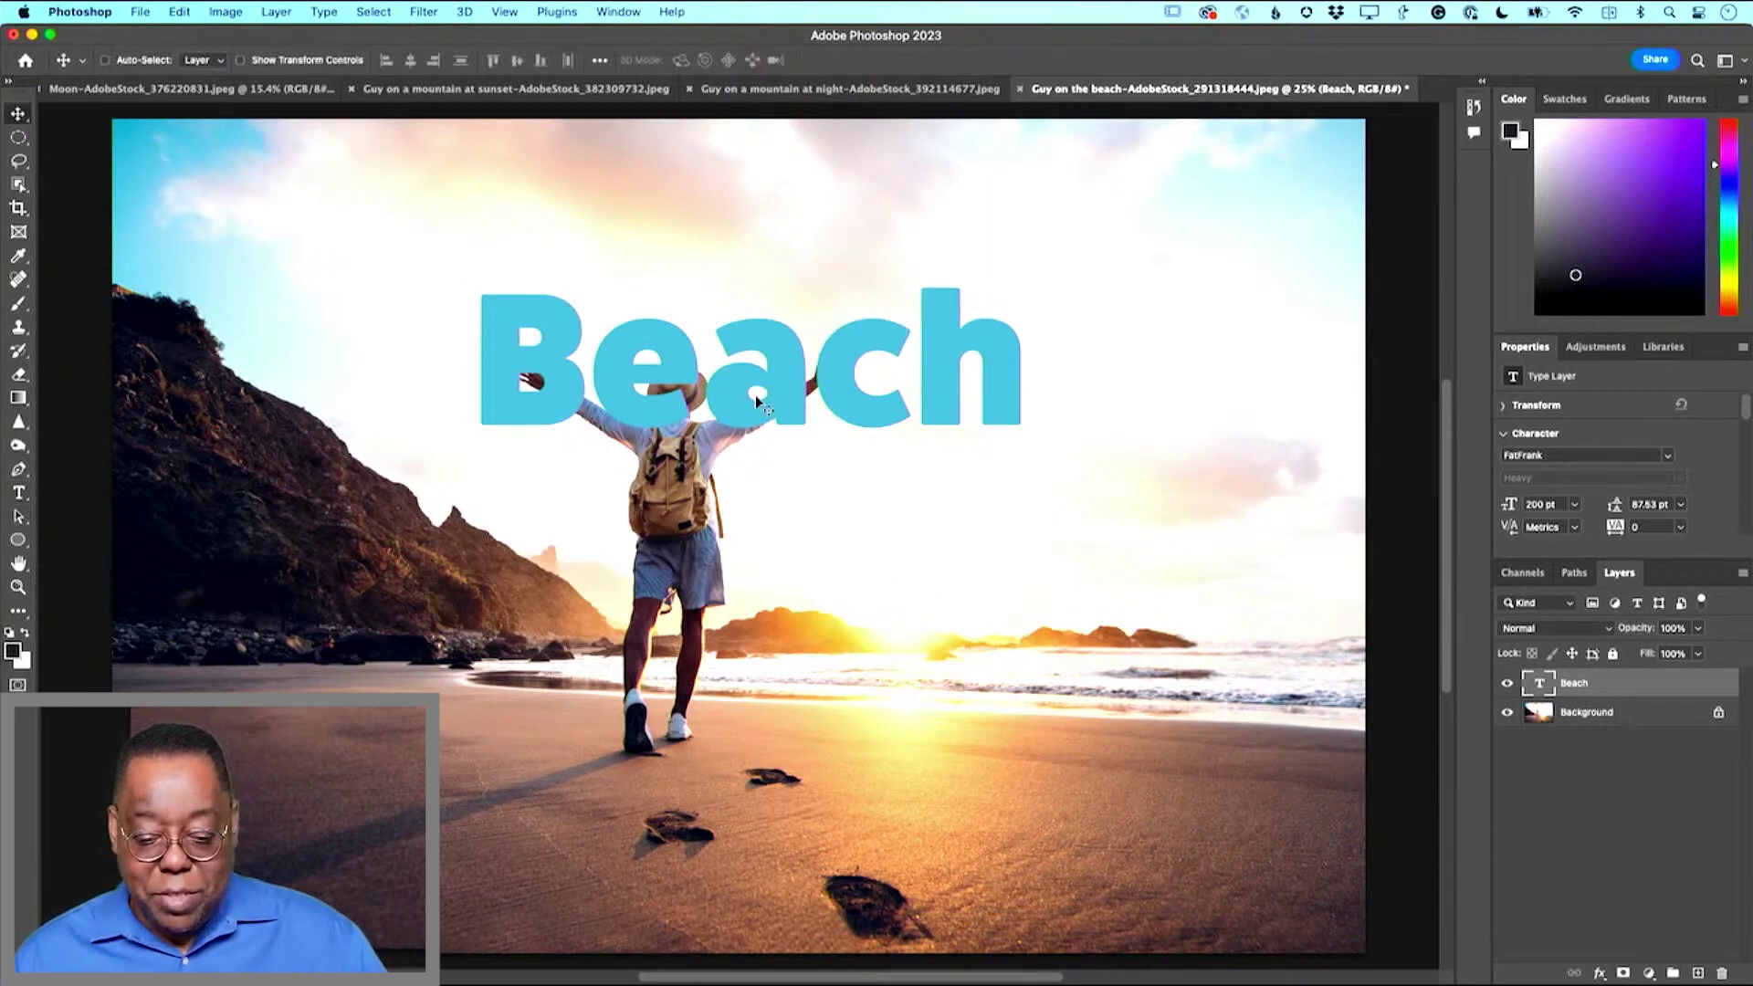
left_click_drag(793, 391, 776, 471)
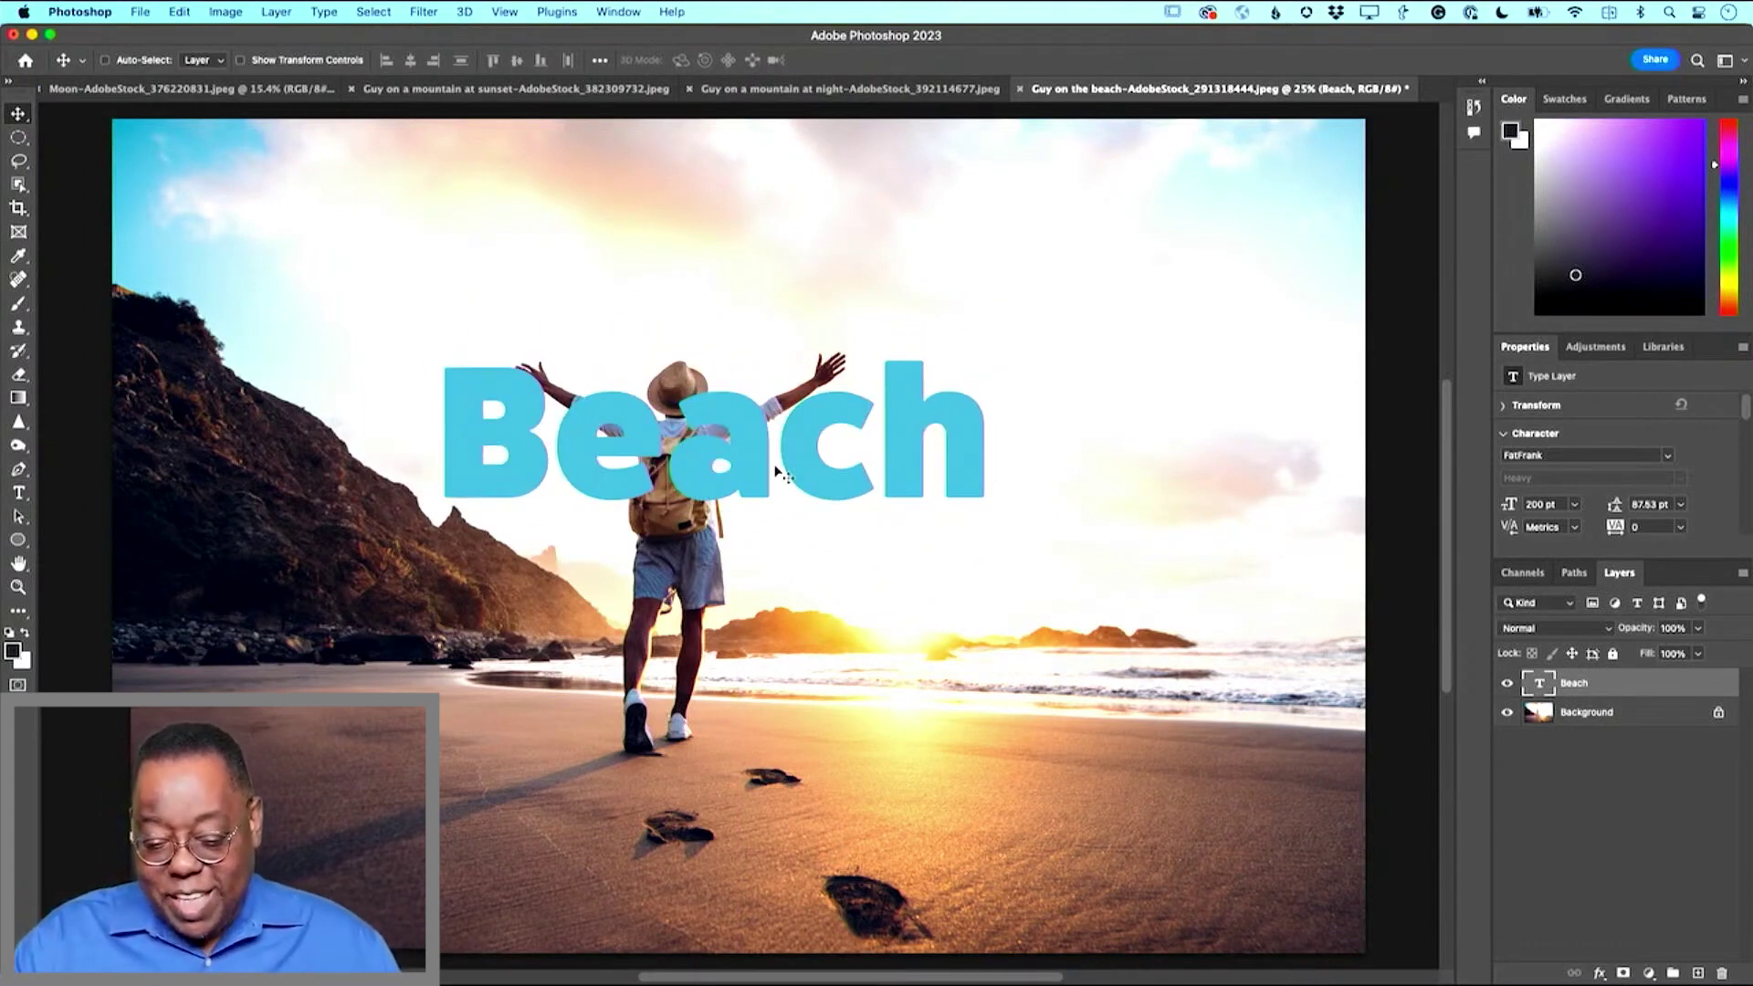
left_click(1506, 684)
With the Background layer active, select the man on the beach using Object Selection
left_click(1593, 714)
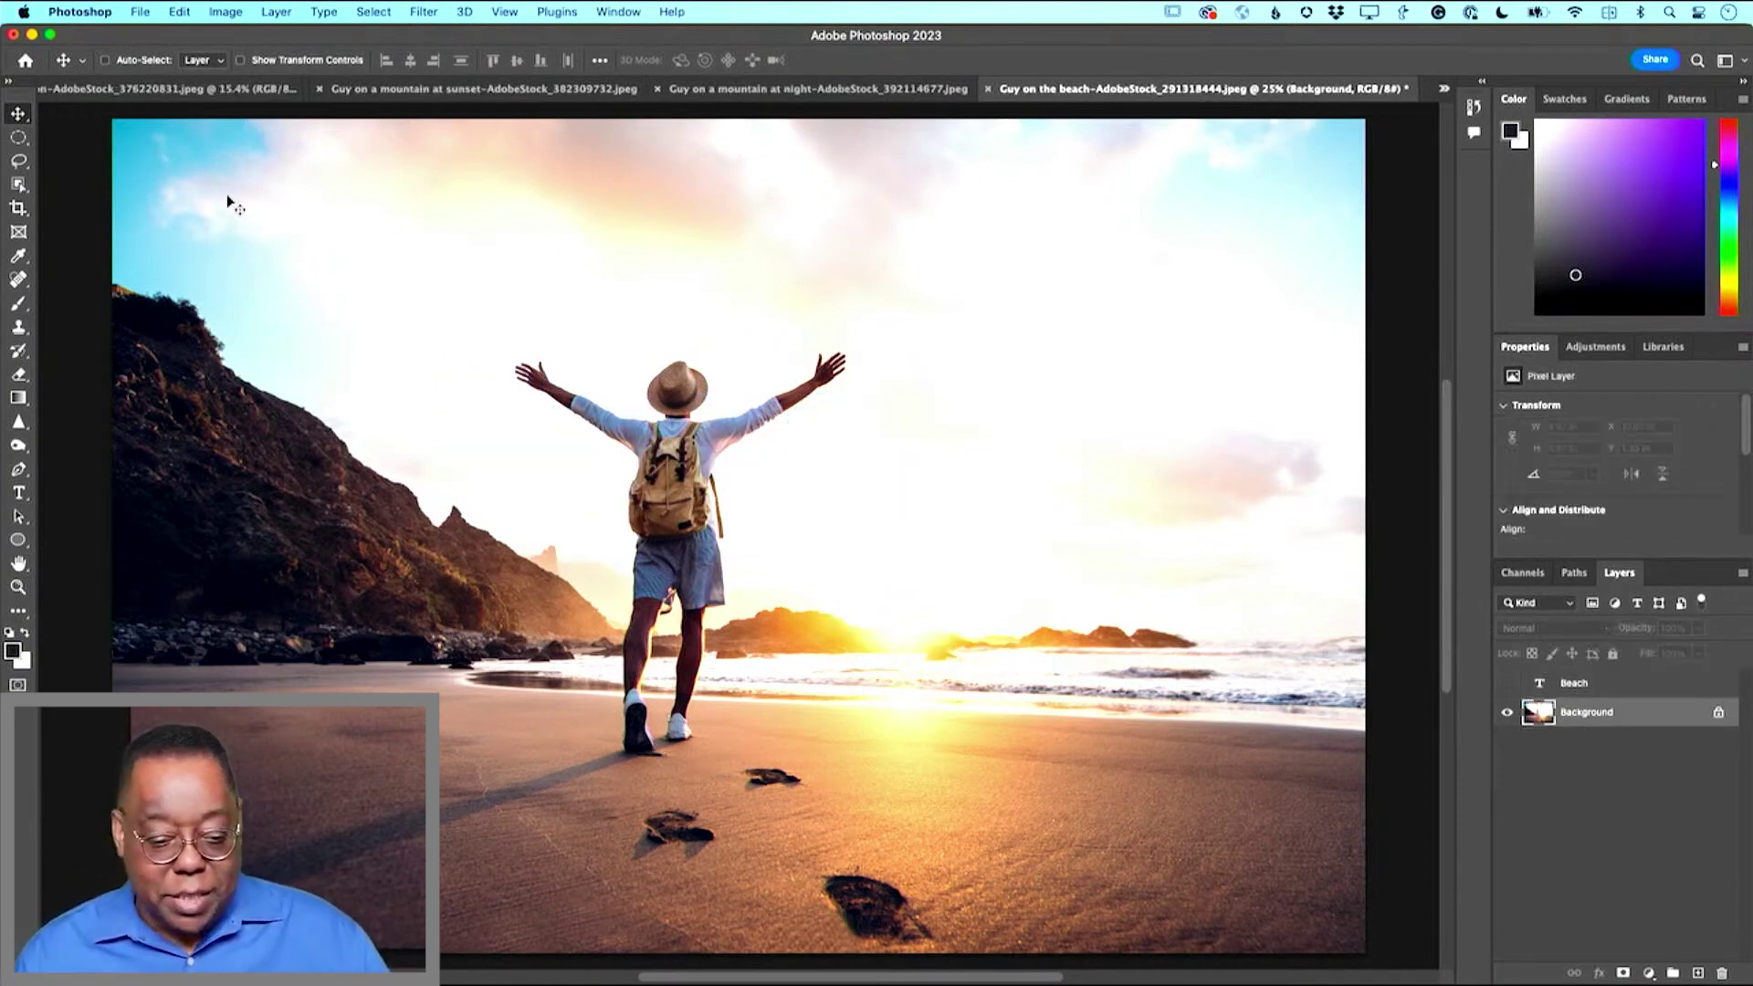
left_click(23, 189)
left_click_drag(477, 288, 874, 760)
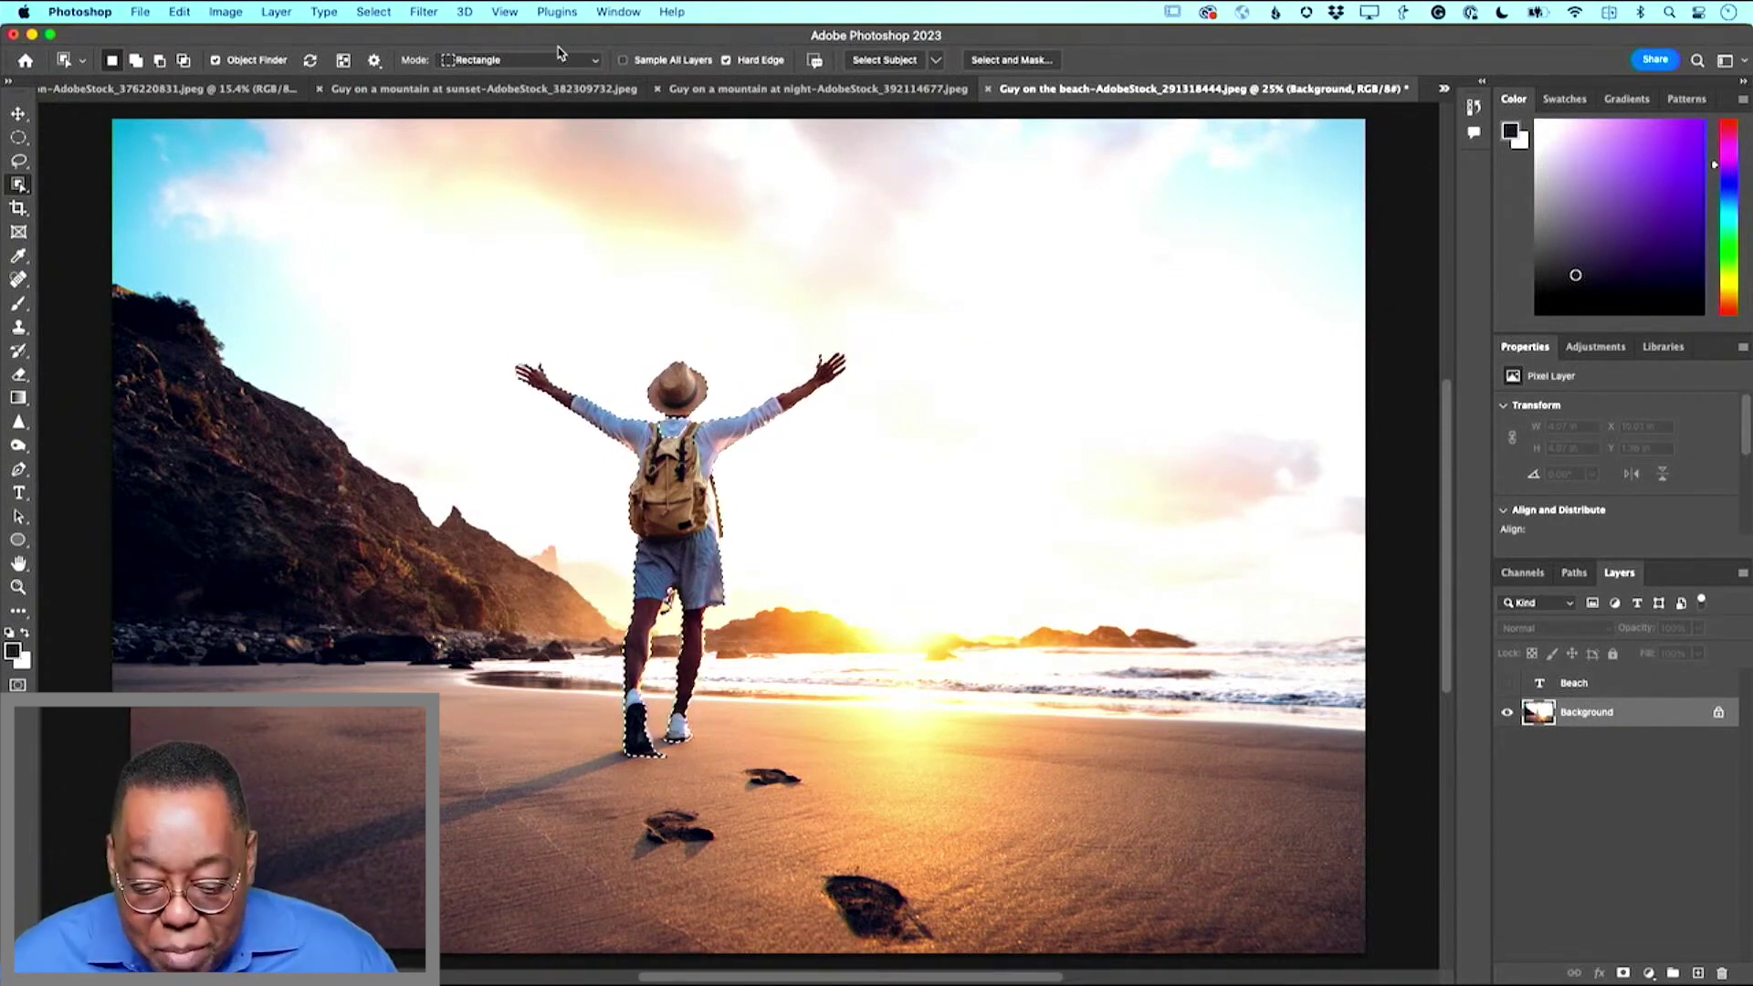
left_click(276, 12)
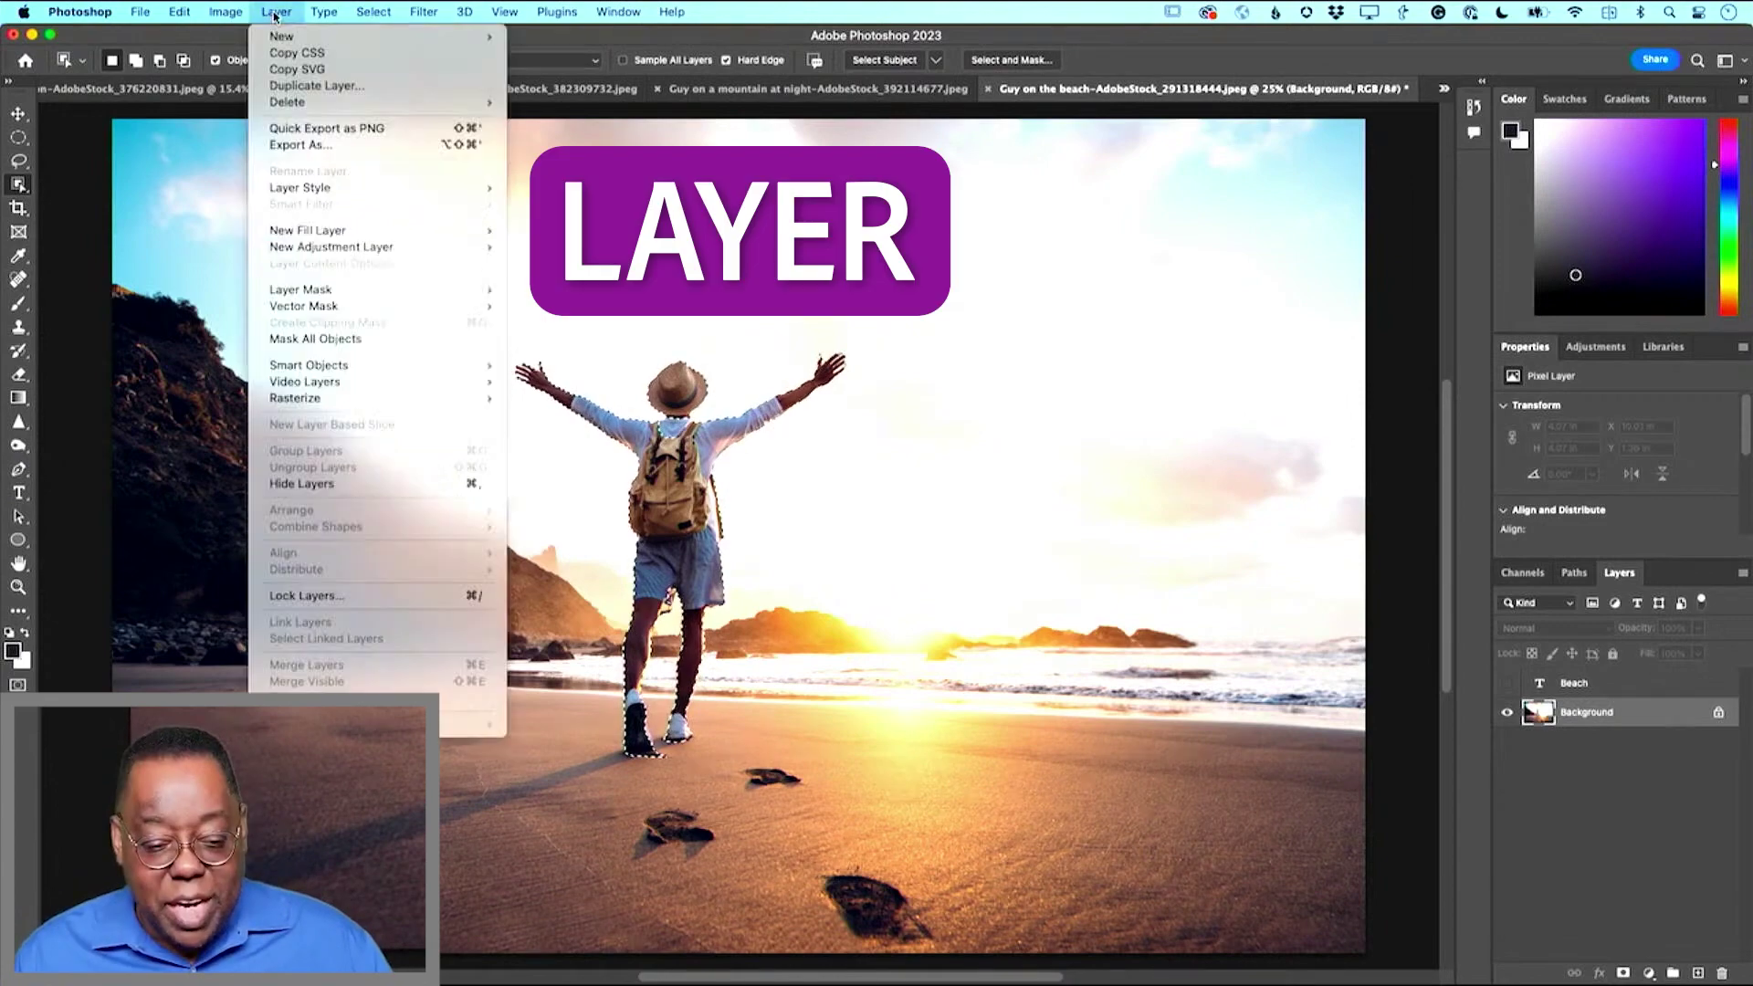
Copy the selected man onto a new layer, check the cut-out, and show the Beach text again
mouse_move(275, 35)
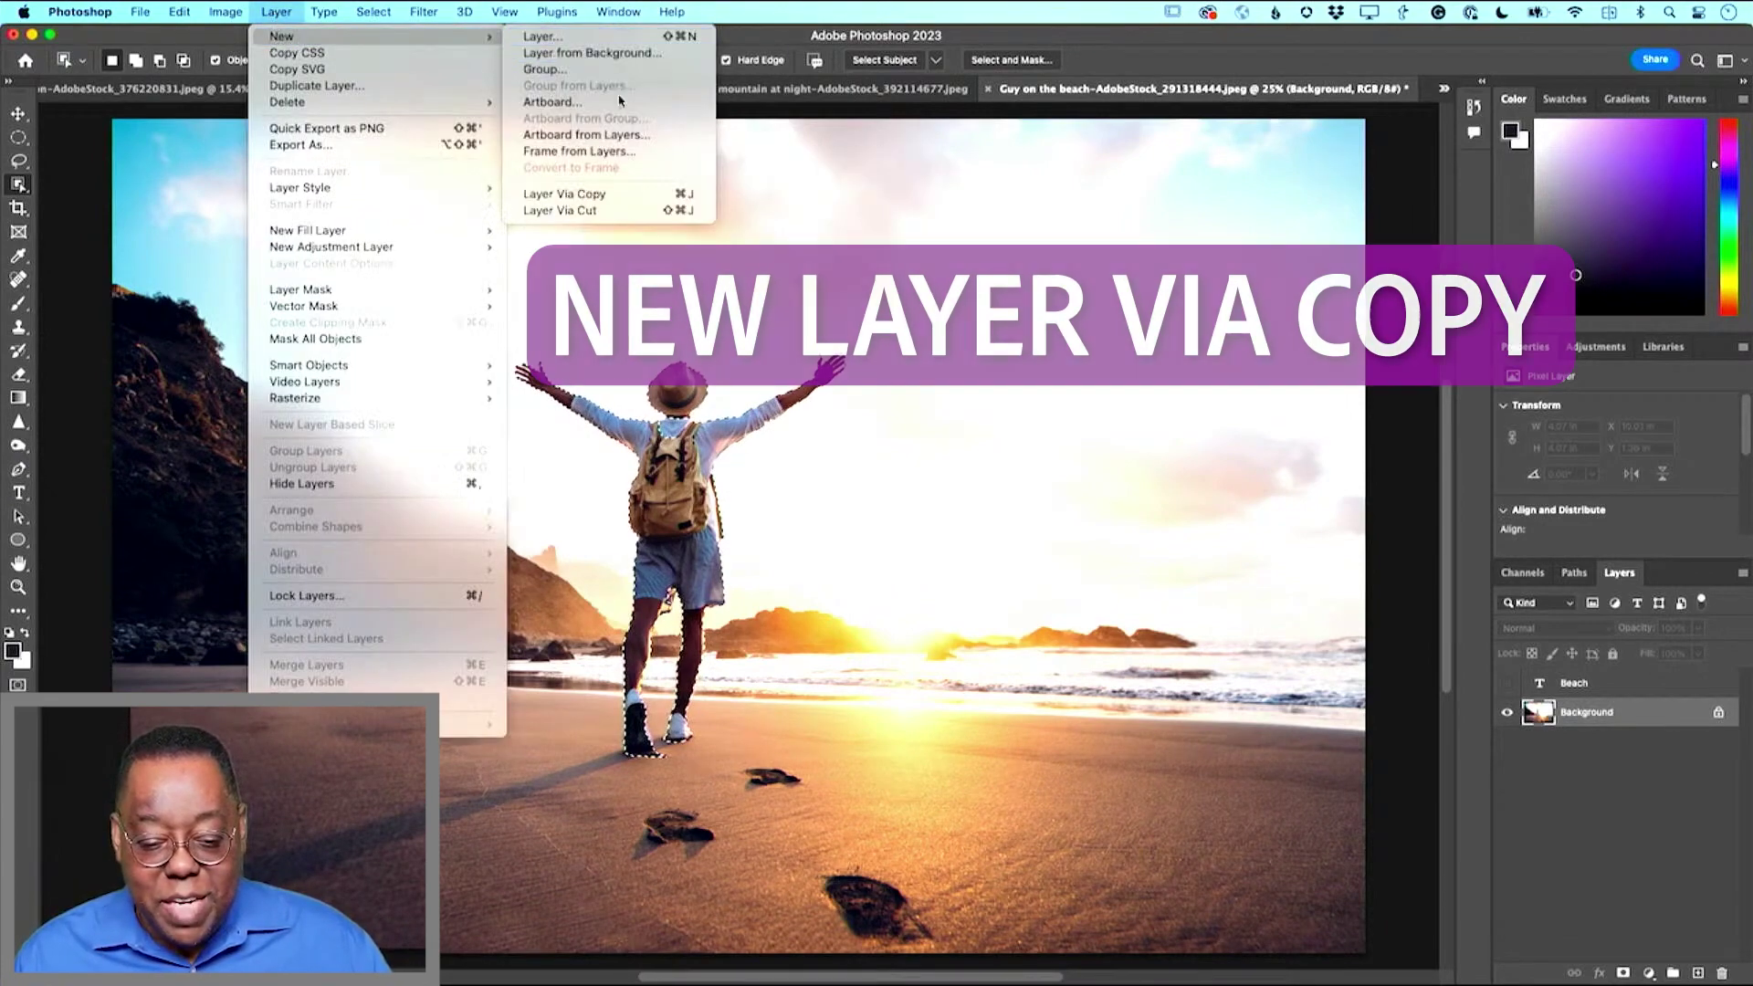
left_click(606, 196)
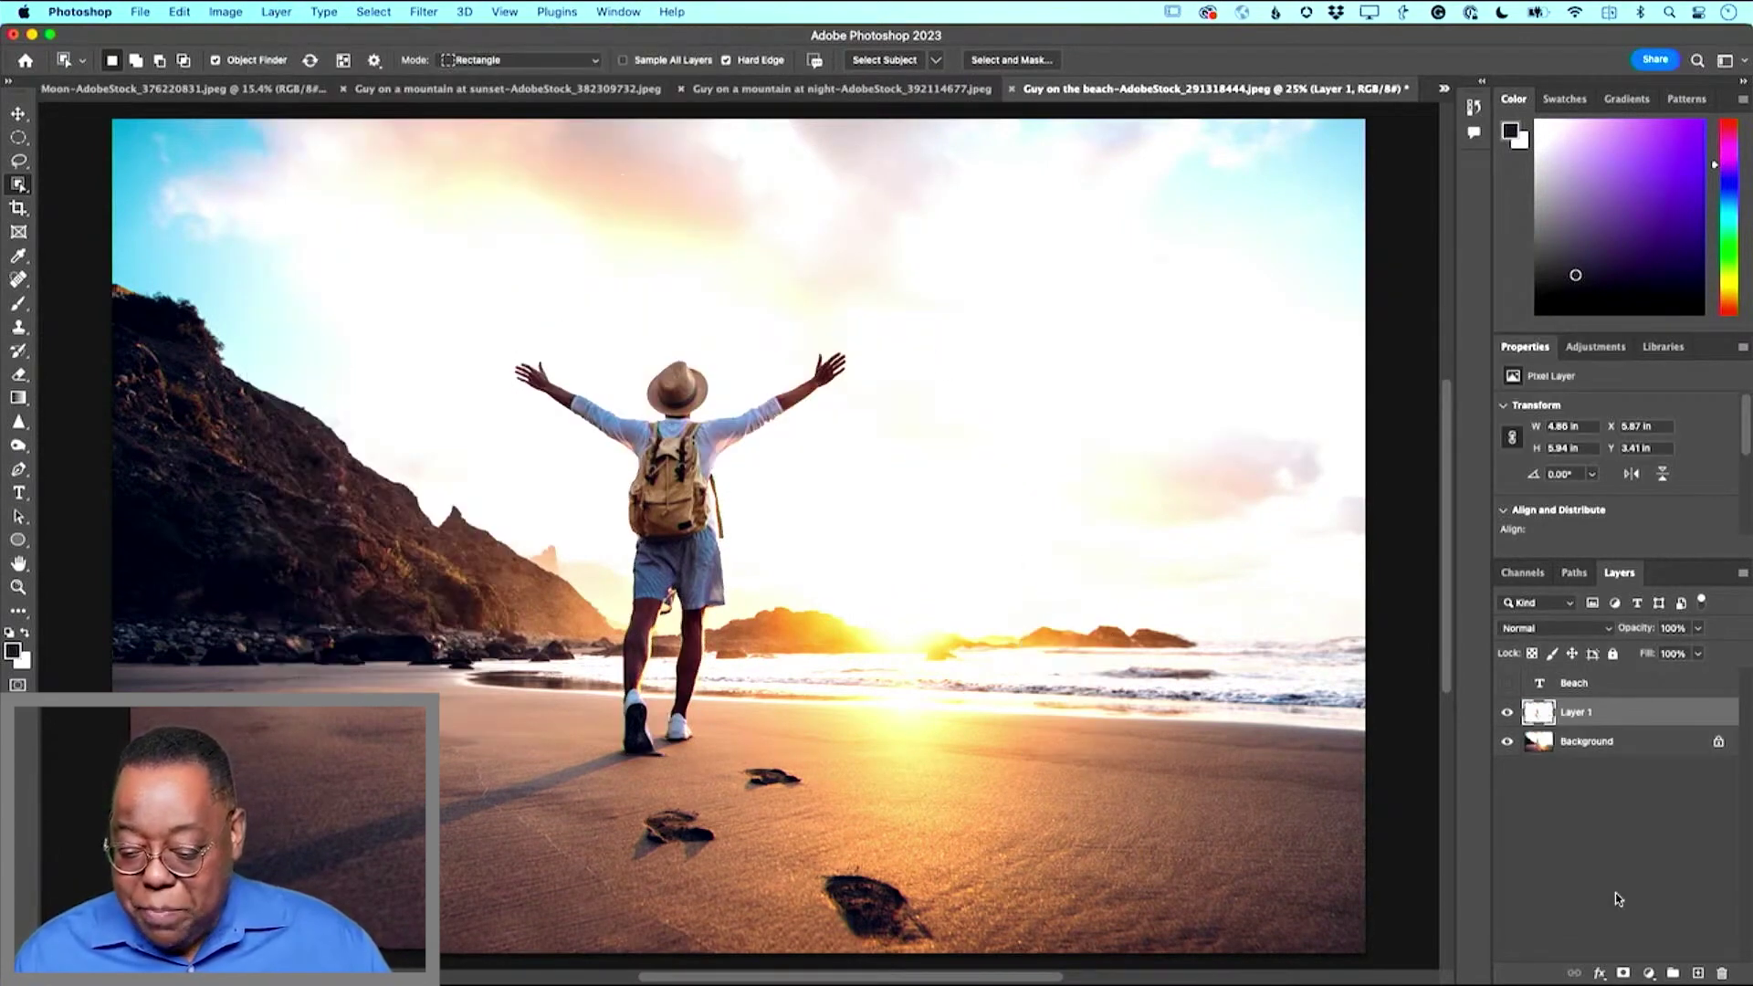
left_click(1504, 747)
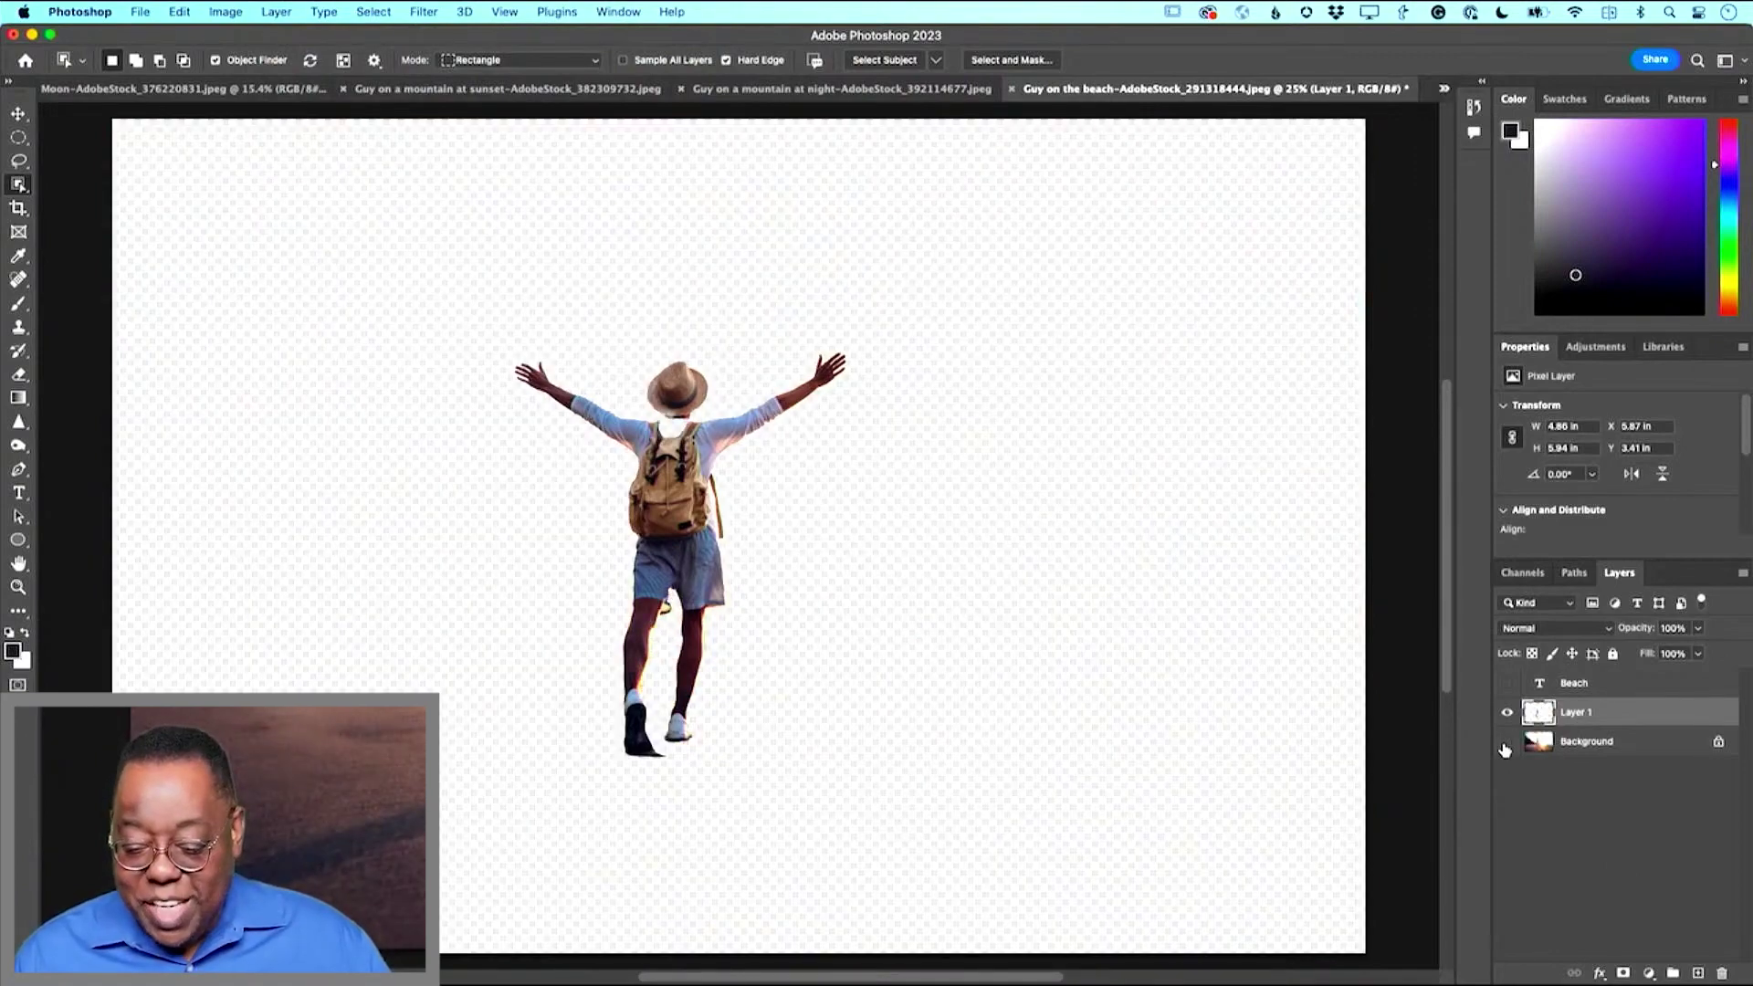
left_click(1506, 741)
left_click(1506, 682)
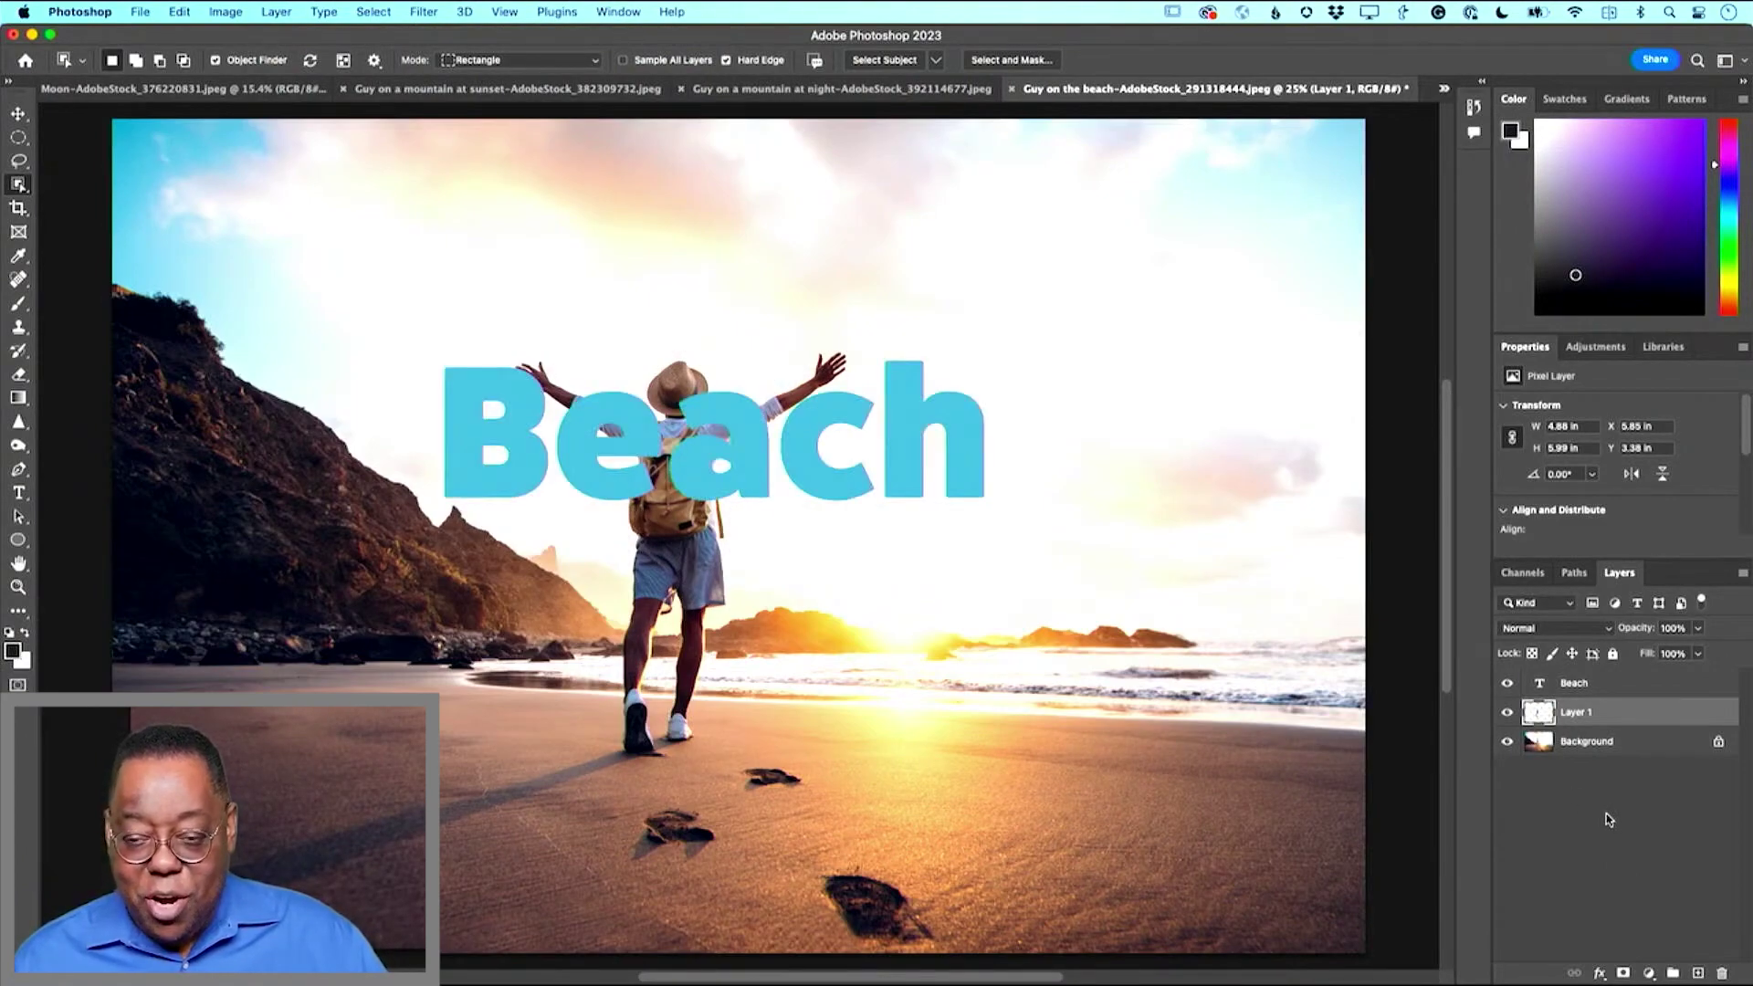
Rename the man's new layer to 'guy'
left_click_drag(1618, 572, 1010, 173)
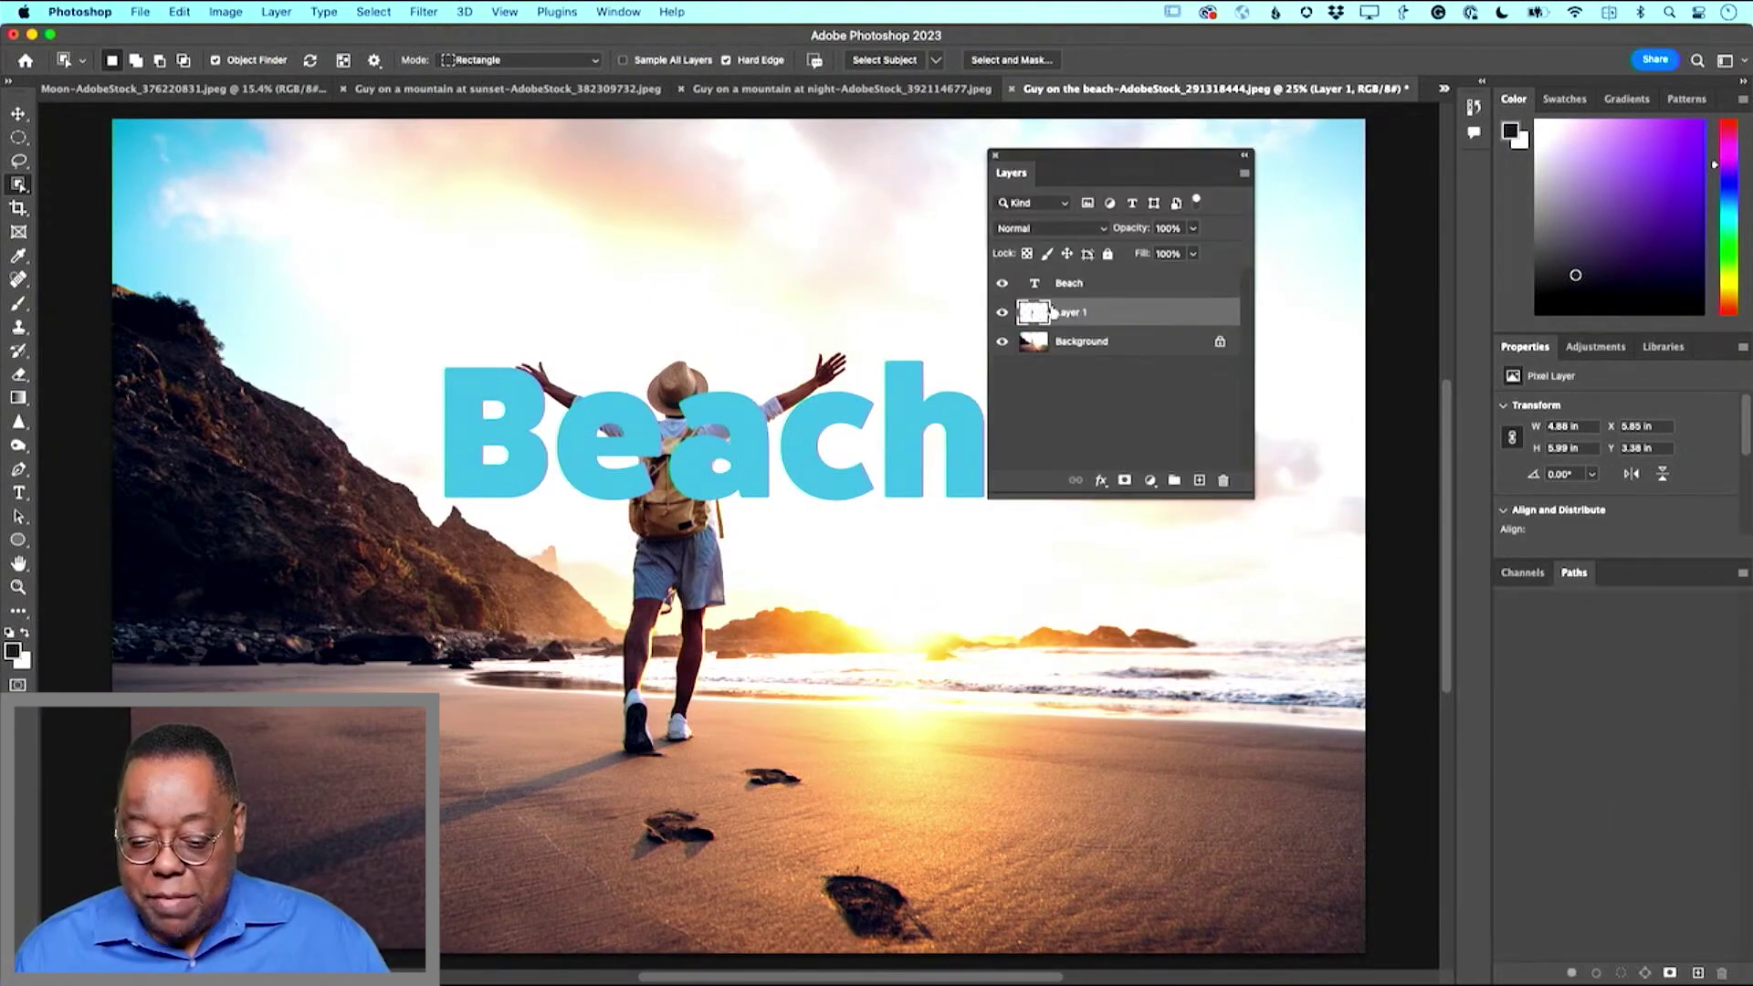
double_click(1072, 314)
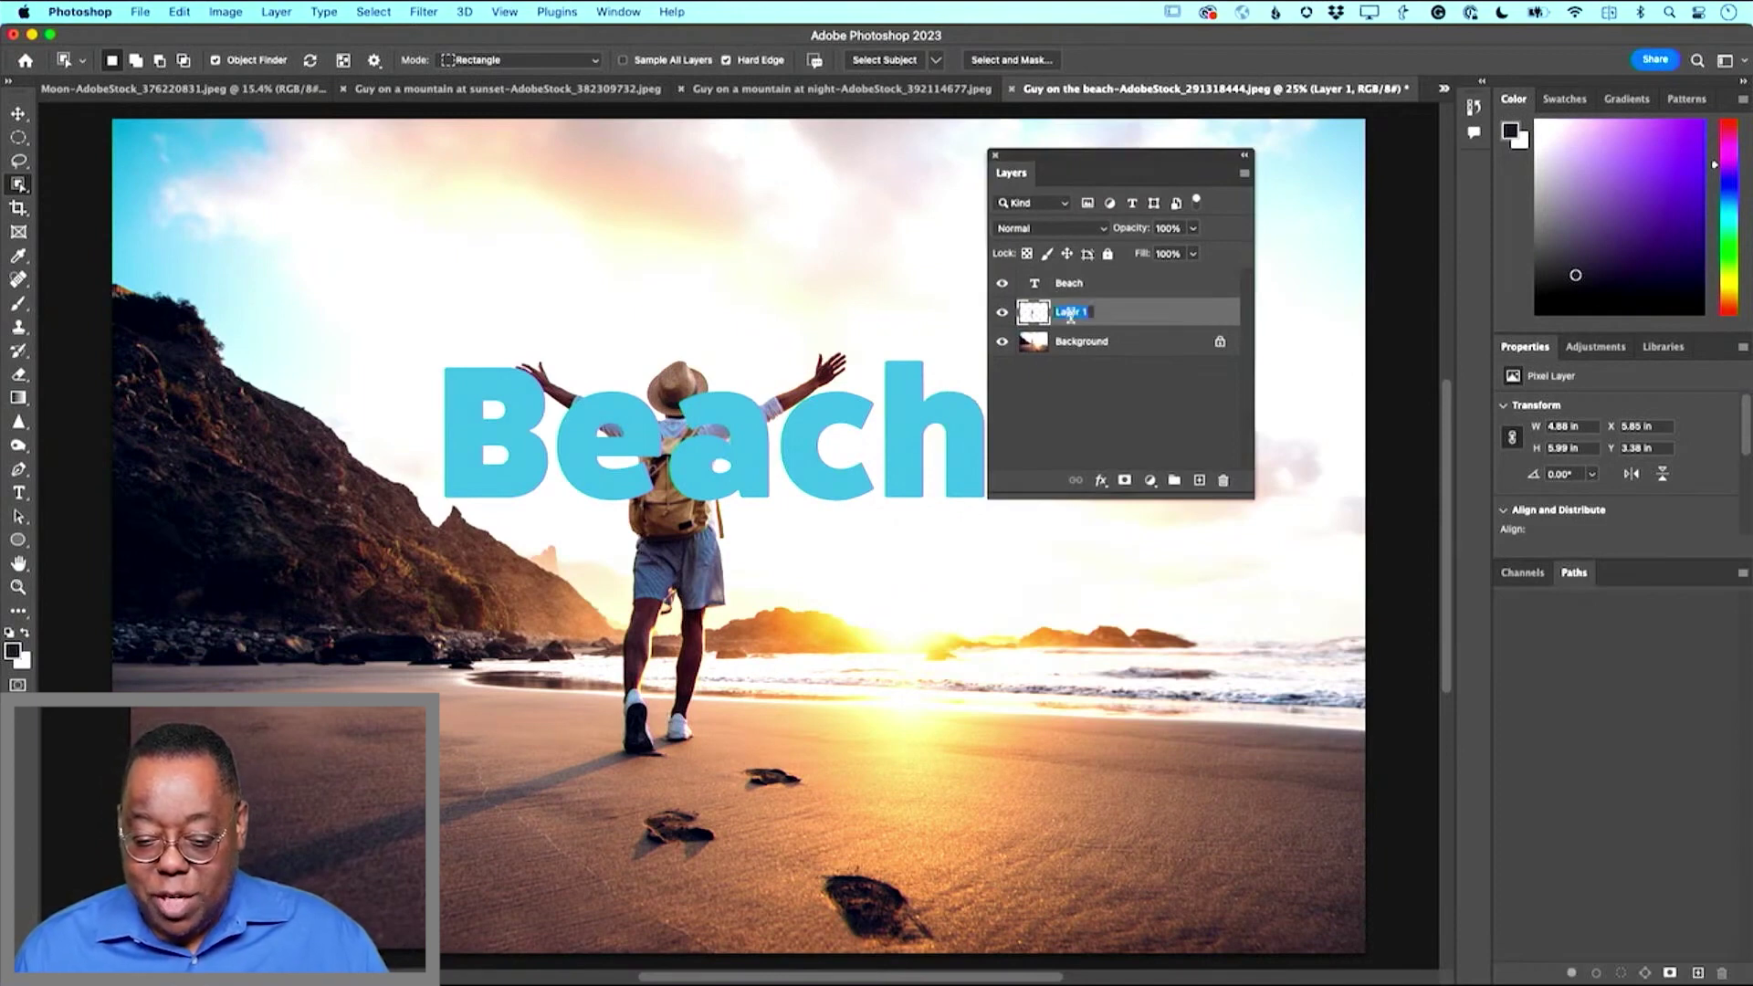
type("guy")
key("Return")
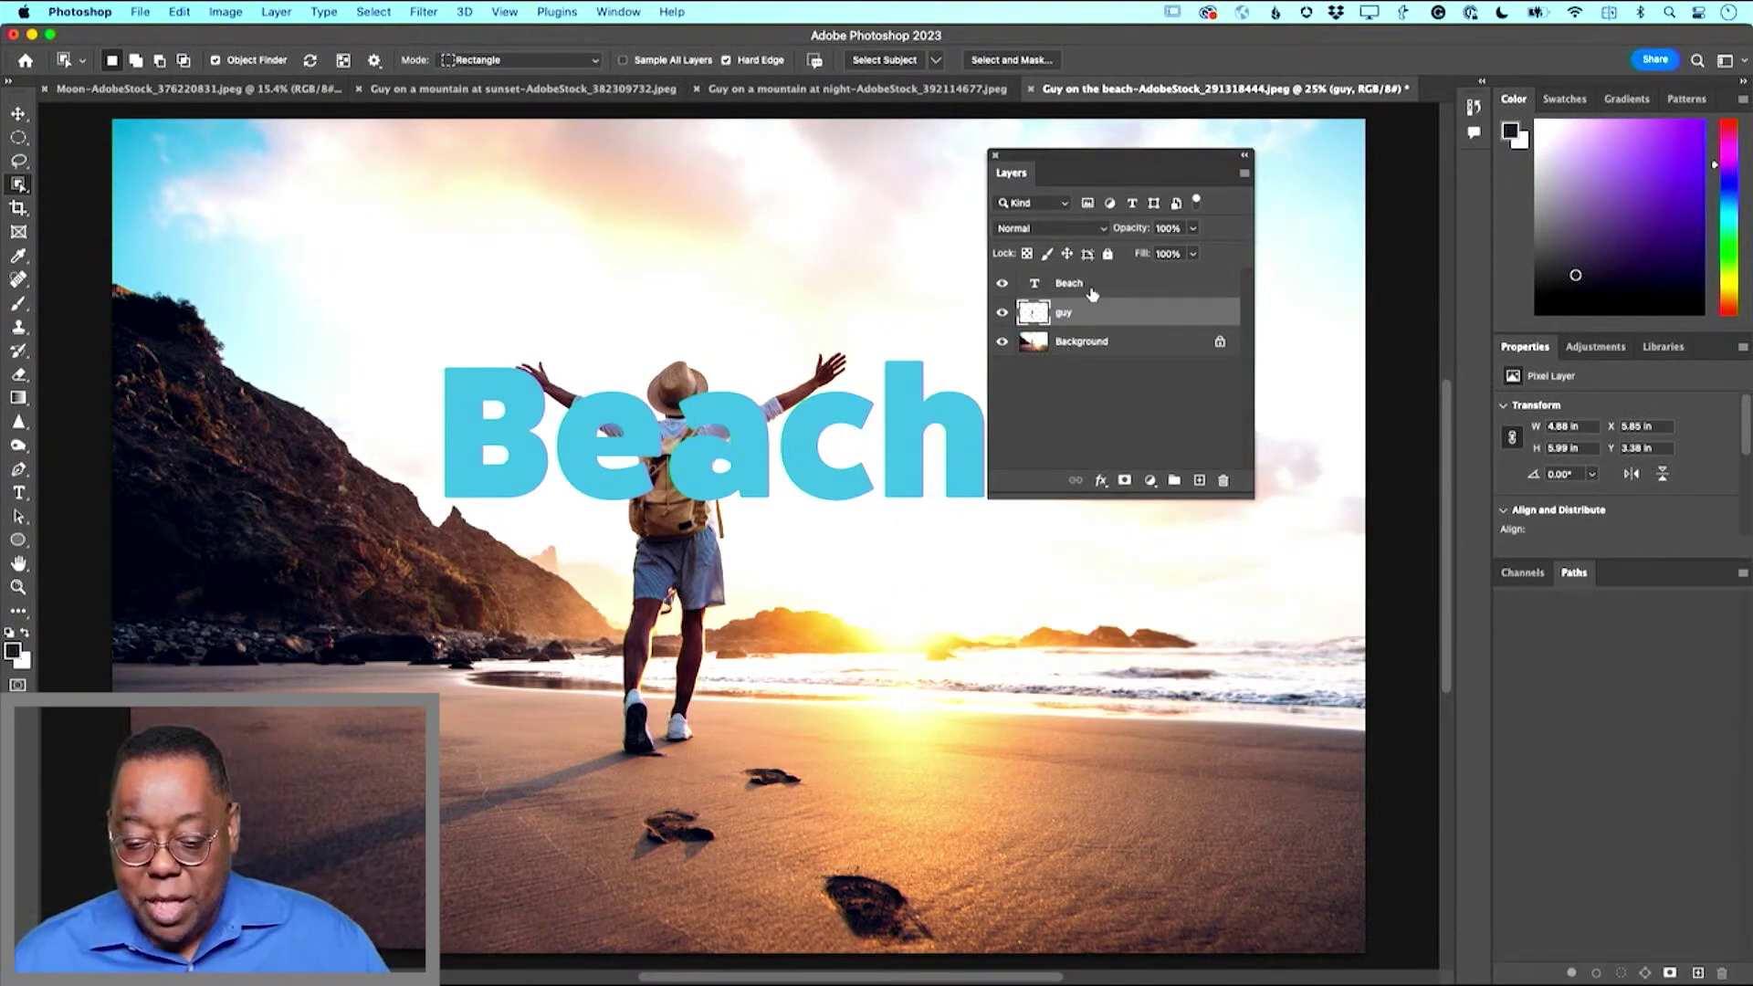
Place the Beach layer below the guy layer and re-dock the Layers panel
left_click_drag(1100, 285, 1101, 320)
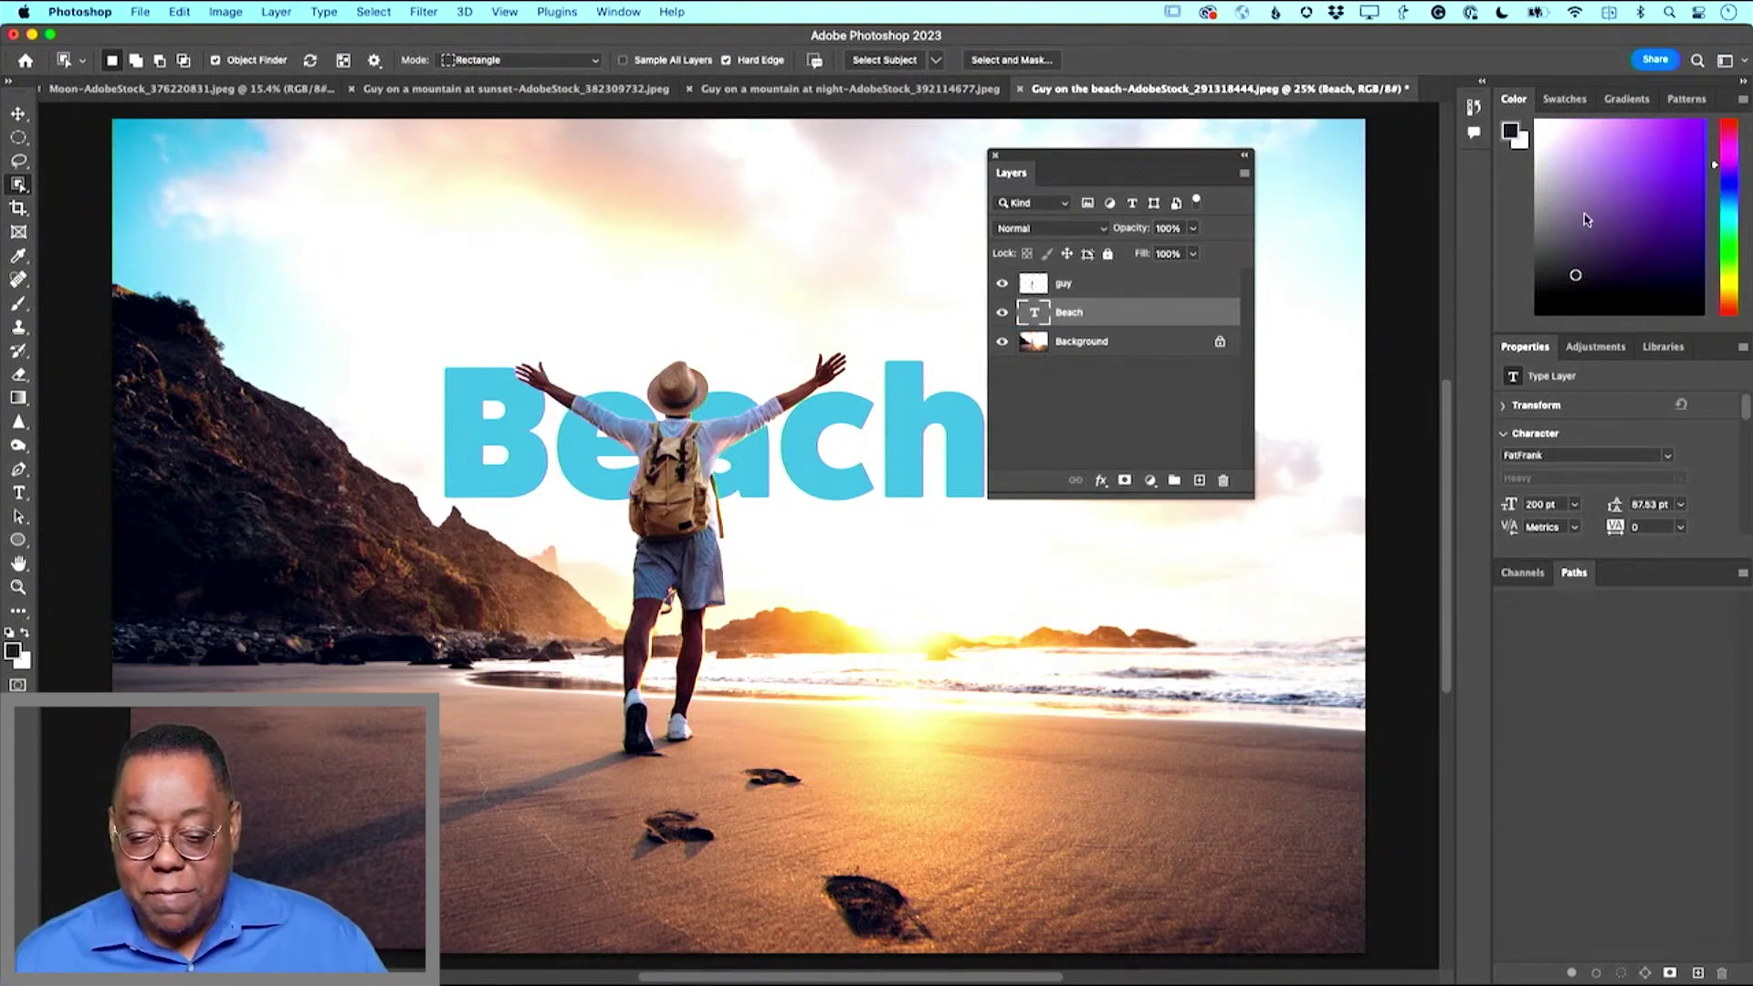
left_click_drag(1173, 162, 1541, 213)
left_click_drag(1595, 348, 1596, 356)
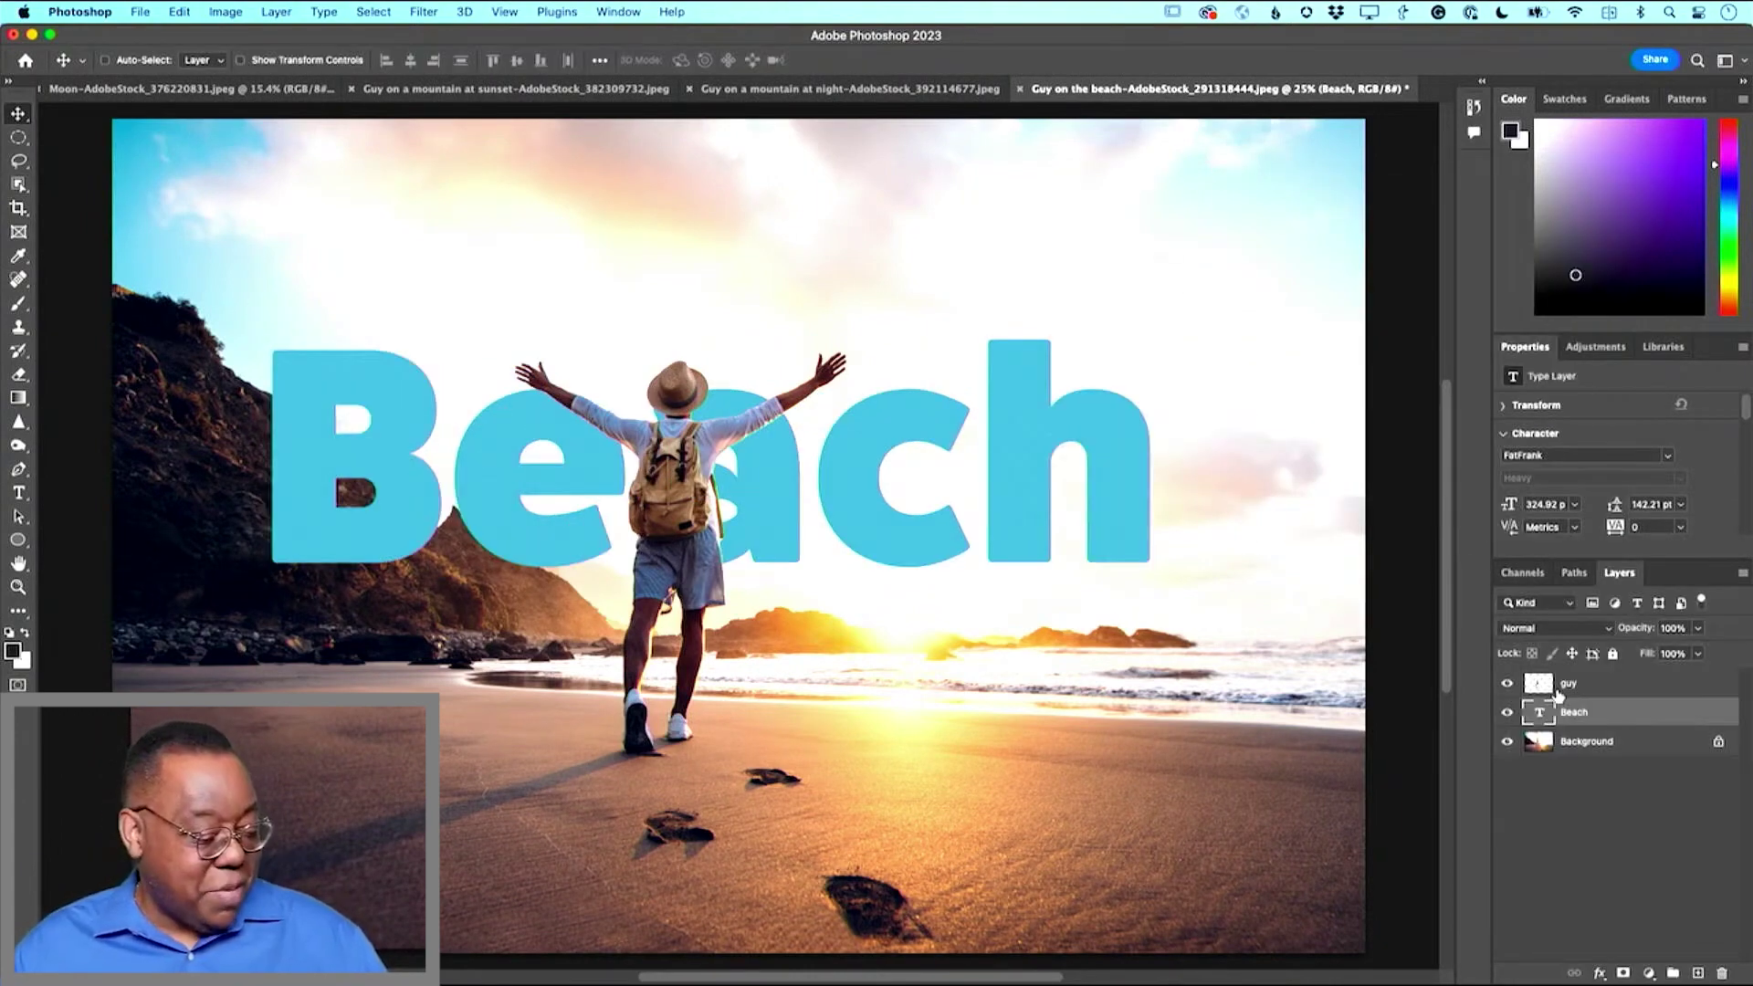